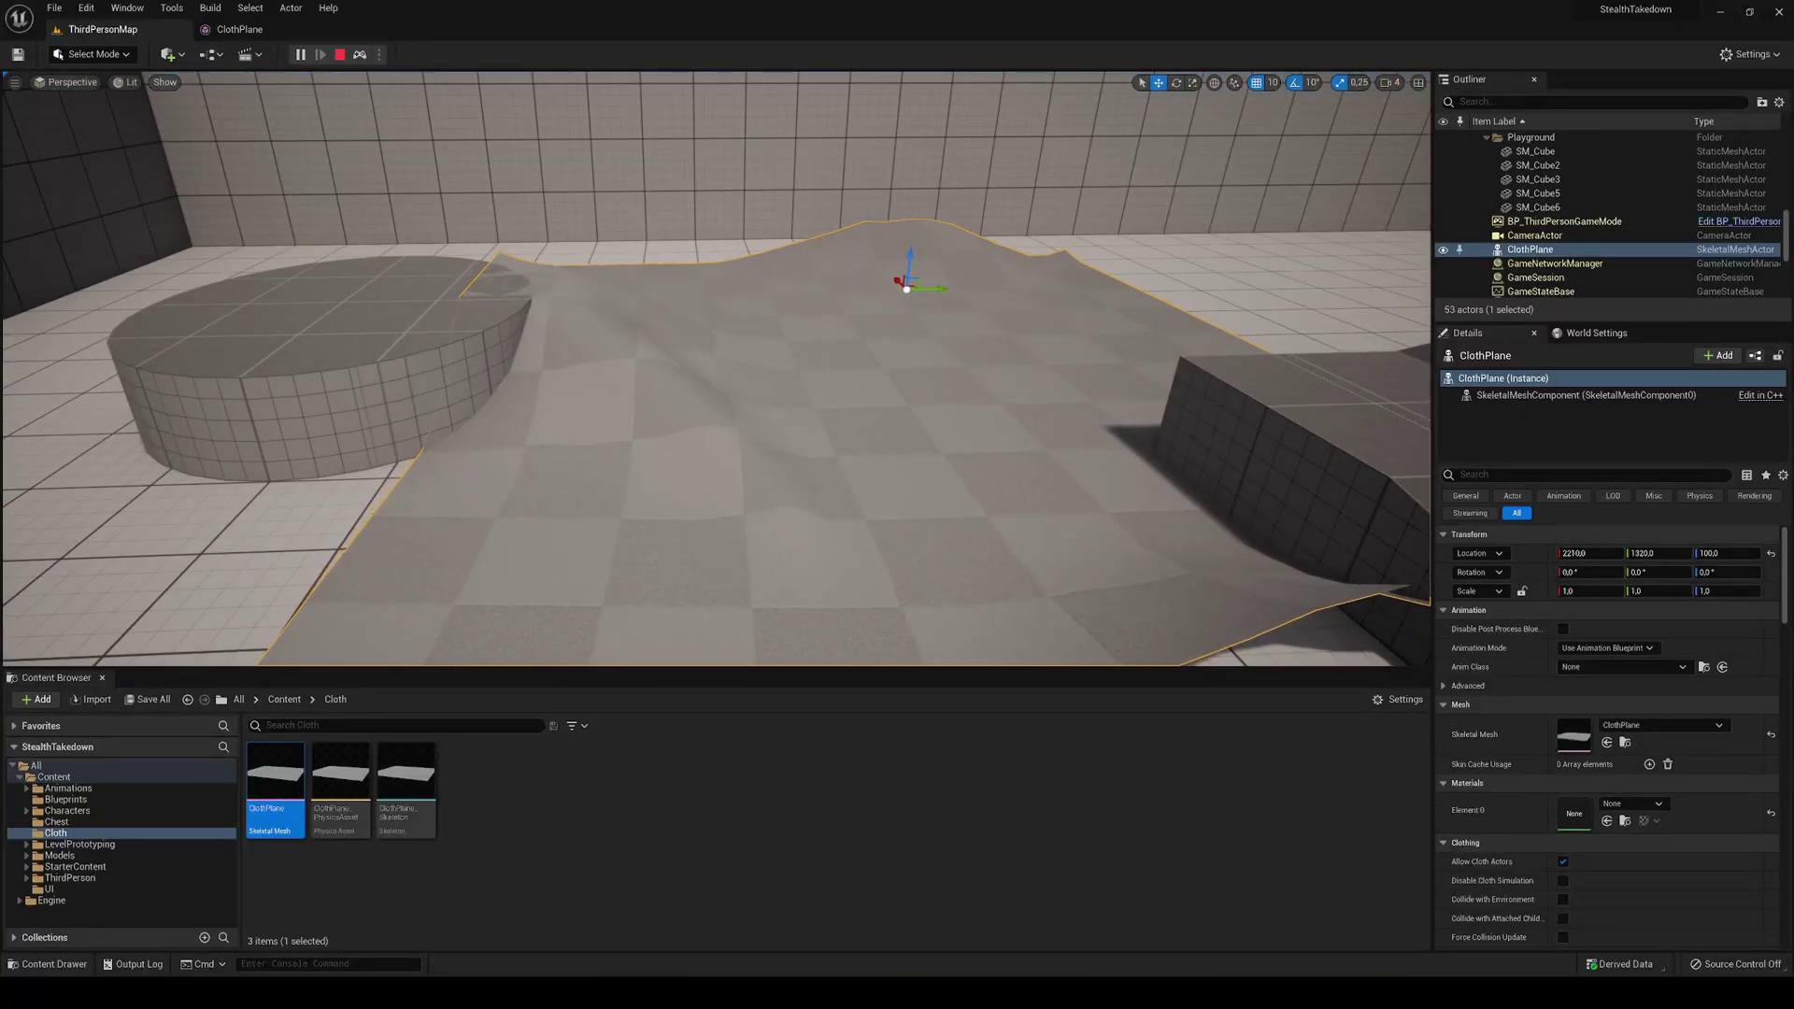
Raise the ClothPlane to Location Z 220 and stop the running cloth simulation.
{"action": "left_click_drag", "start_coordinate": [909, 267], "coordinate": [921, 159]}
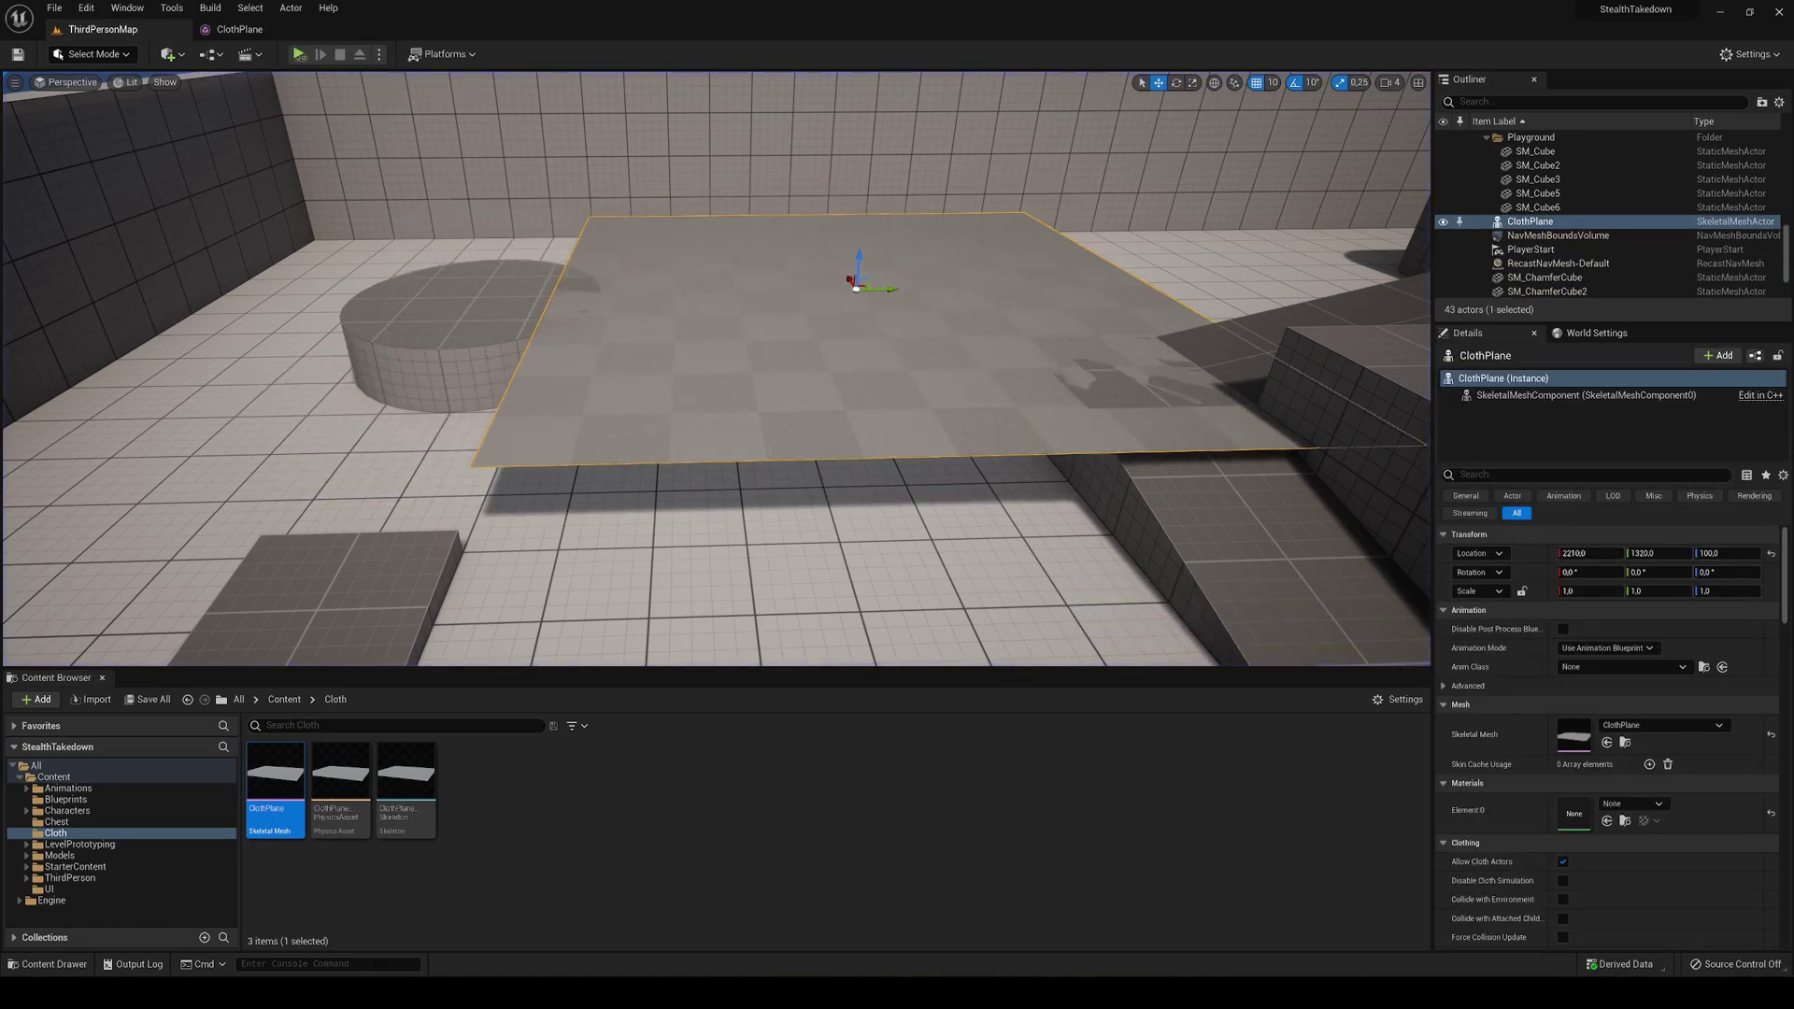
{"action": "key", "text": "shift+Escape"}
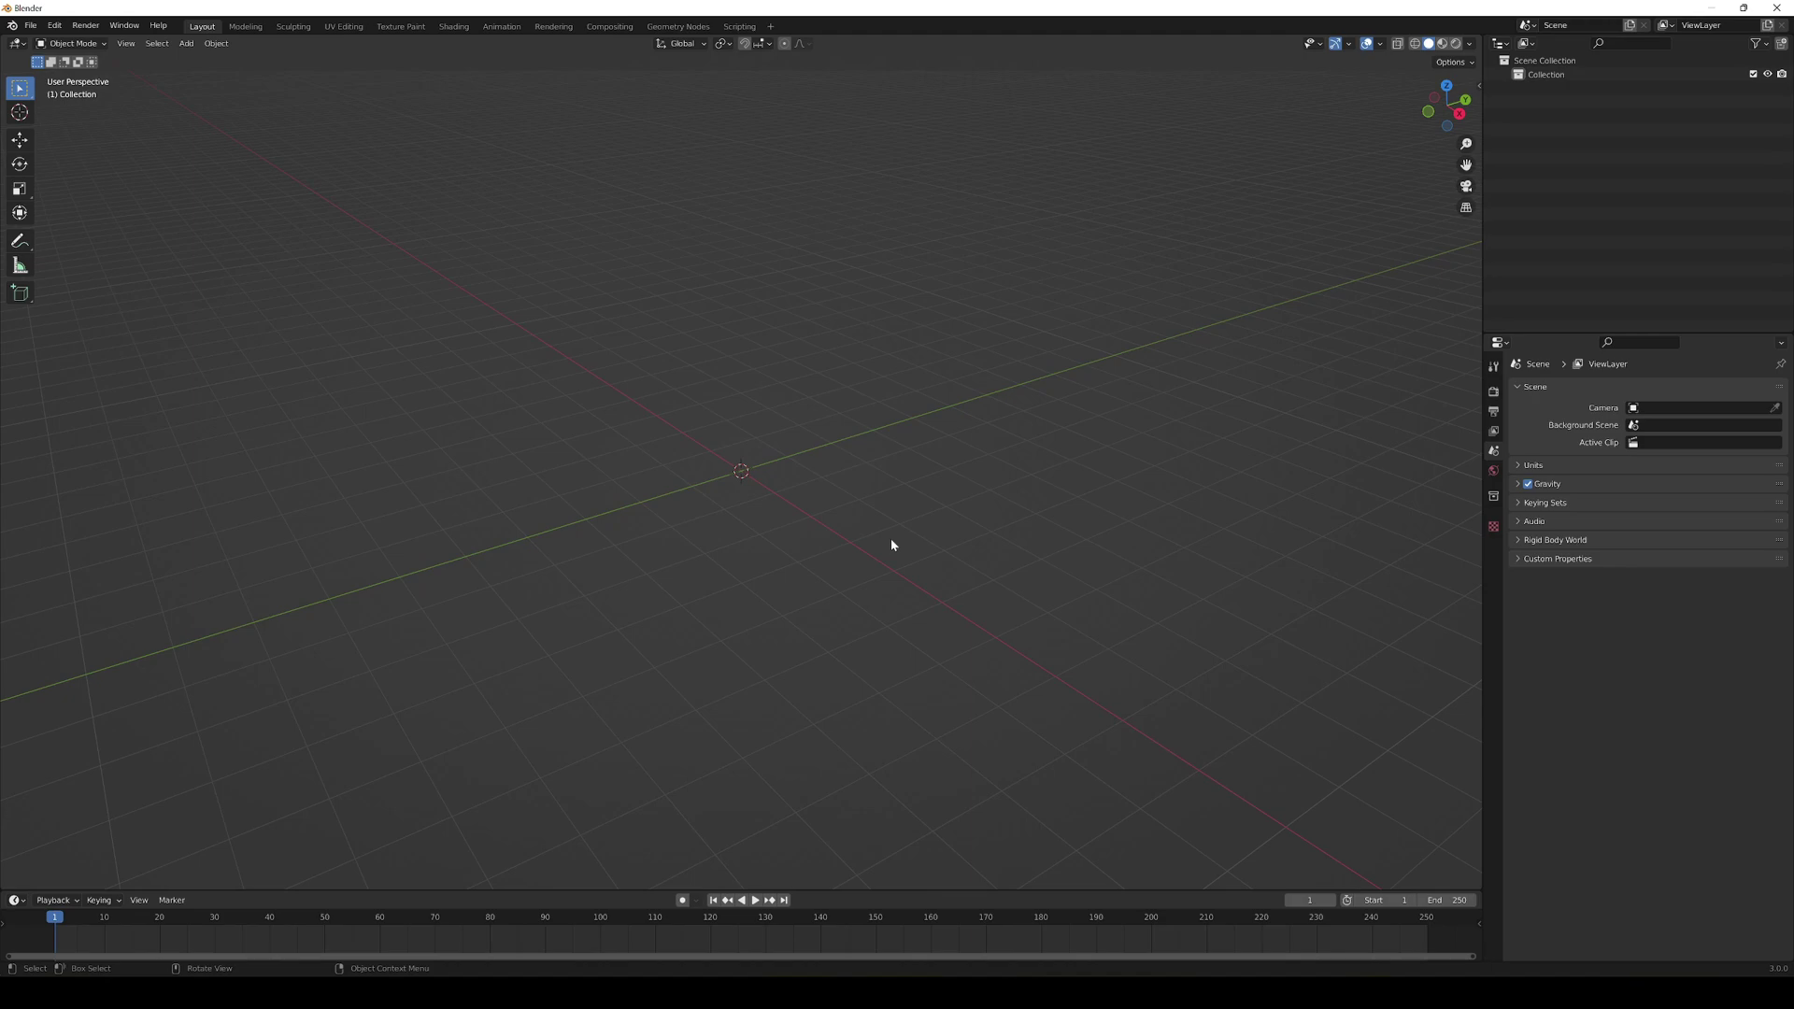
Add a mesh plane at the scene origin.
{"action": "key", "text": "shift+a"}
{"action": "mouse_move", "coordinate": [631, 447]}
{"action": "left_click", "coordinate": [691, 442]}
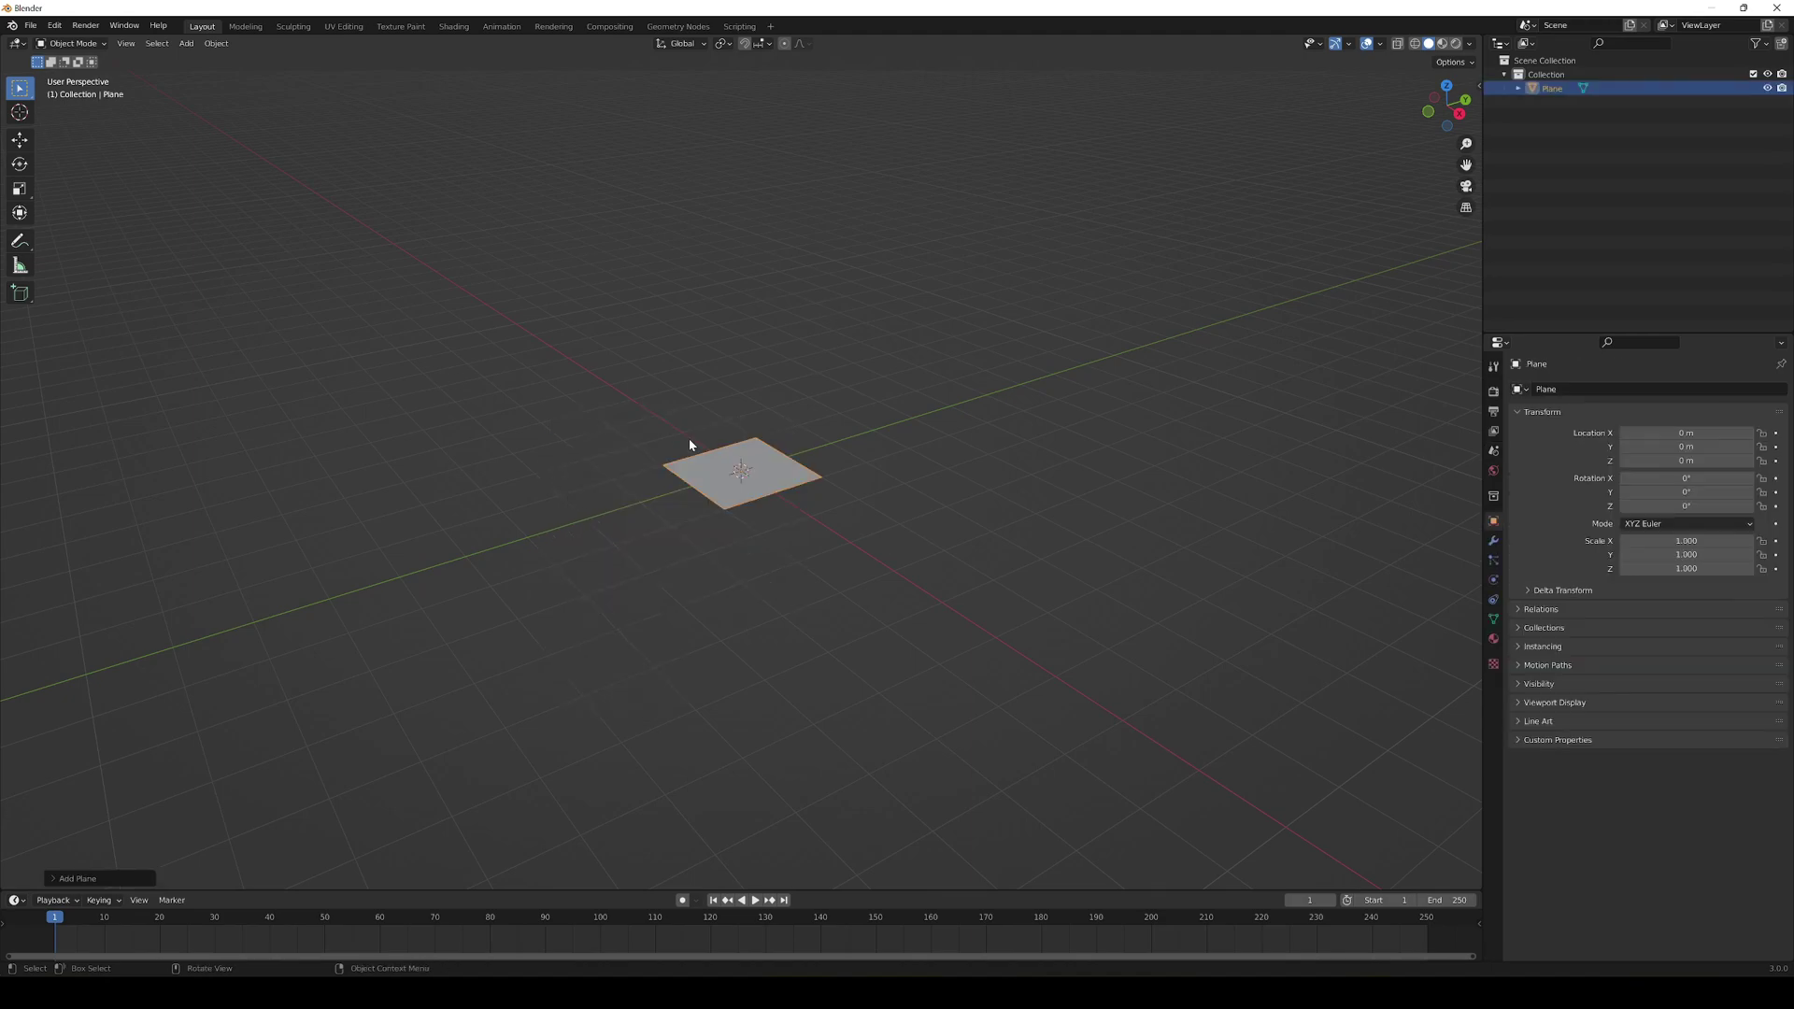
Set the plane's X, Y and Z scale to 5.
{"action": "left_click", "coordinate": [1691, 541]}
{"action": "type", "text": "5"}
{"action": "left_click", "coordinate": [1702, 555]}
{"action": "type", "text": "5"}
{"action": "left_click", "coordinate": [1693, 569]}
{"action": "type", "text": "5"}
{"action": "key", "text": "Return"}
{"action": "middle_click_drag", "start_coordinate": [1149, 500], "coordinate": [945, 501]}
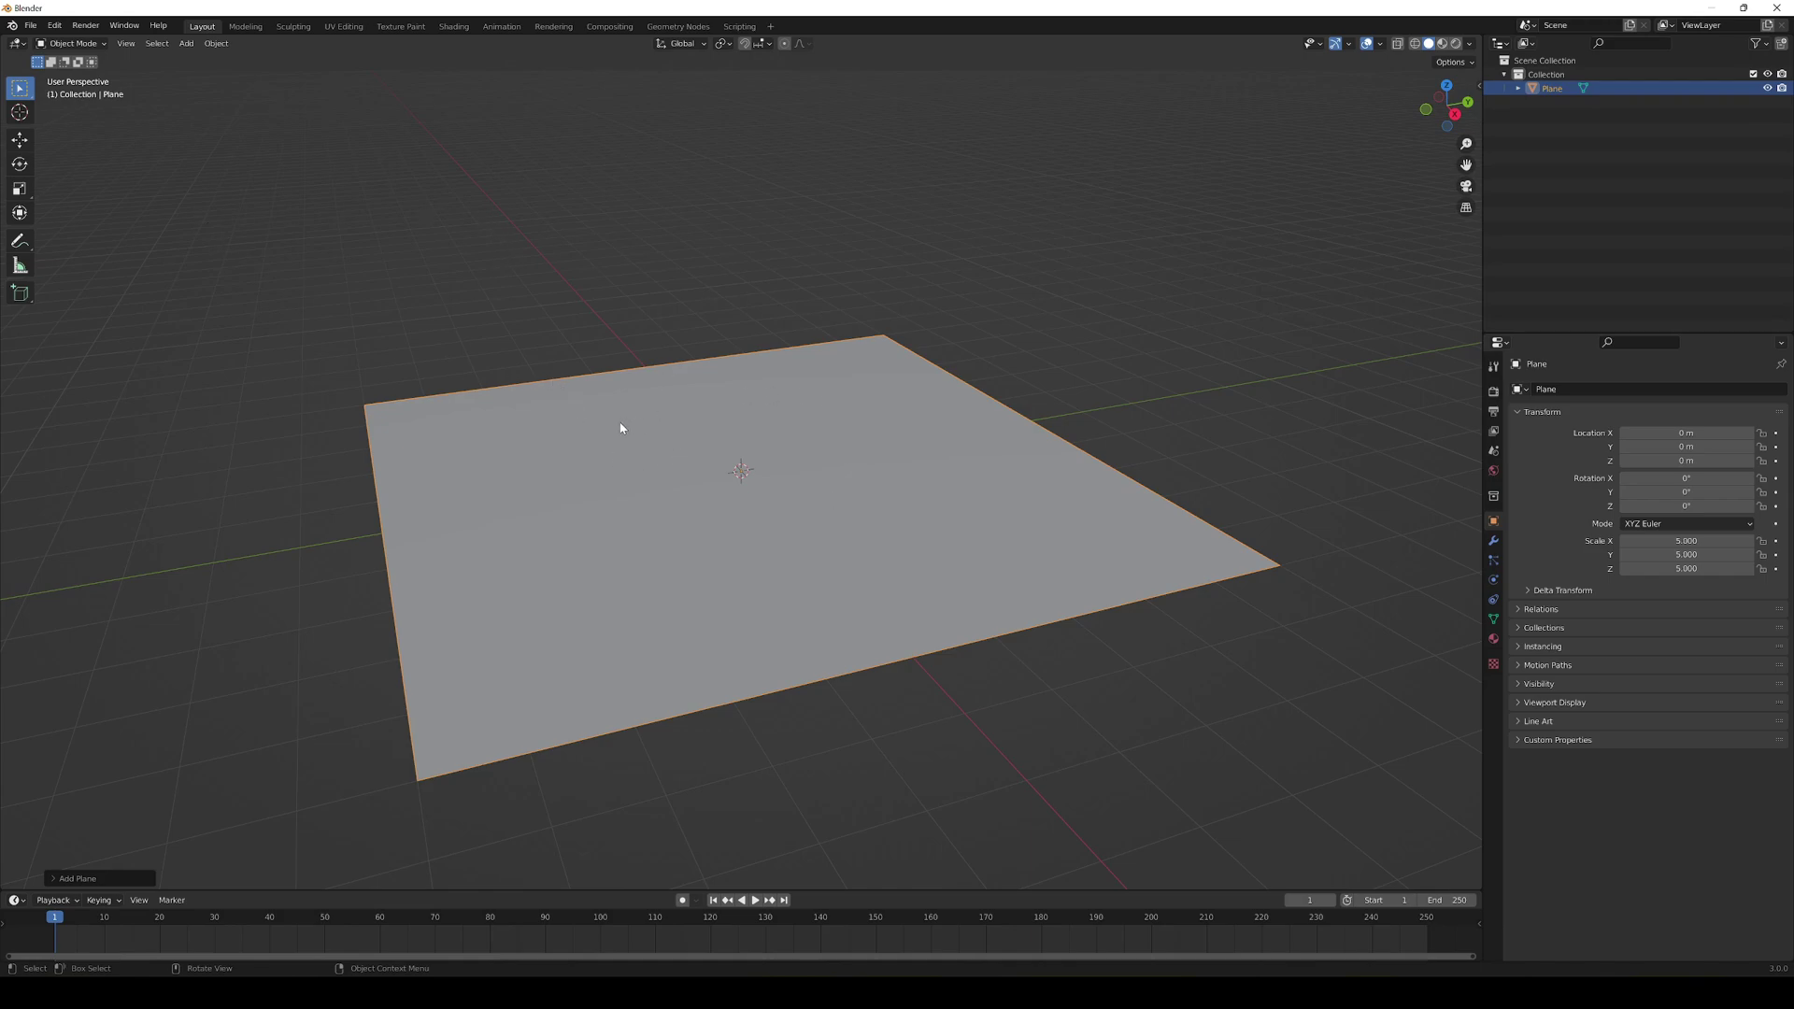
In Edit Mode, cut 19 evenly spaced edge loops across the plane.
{"action": "key", "text": "Tab"}
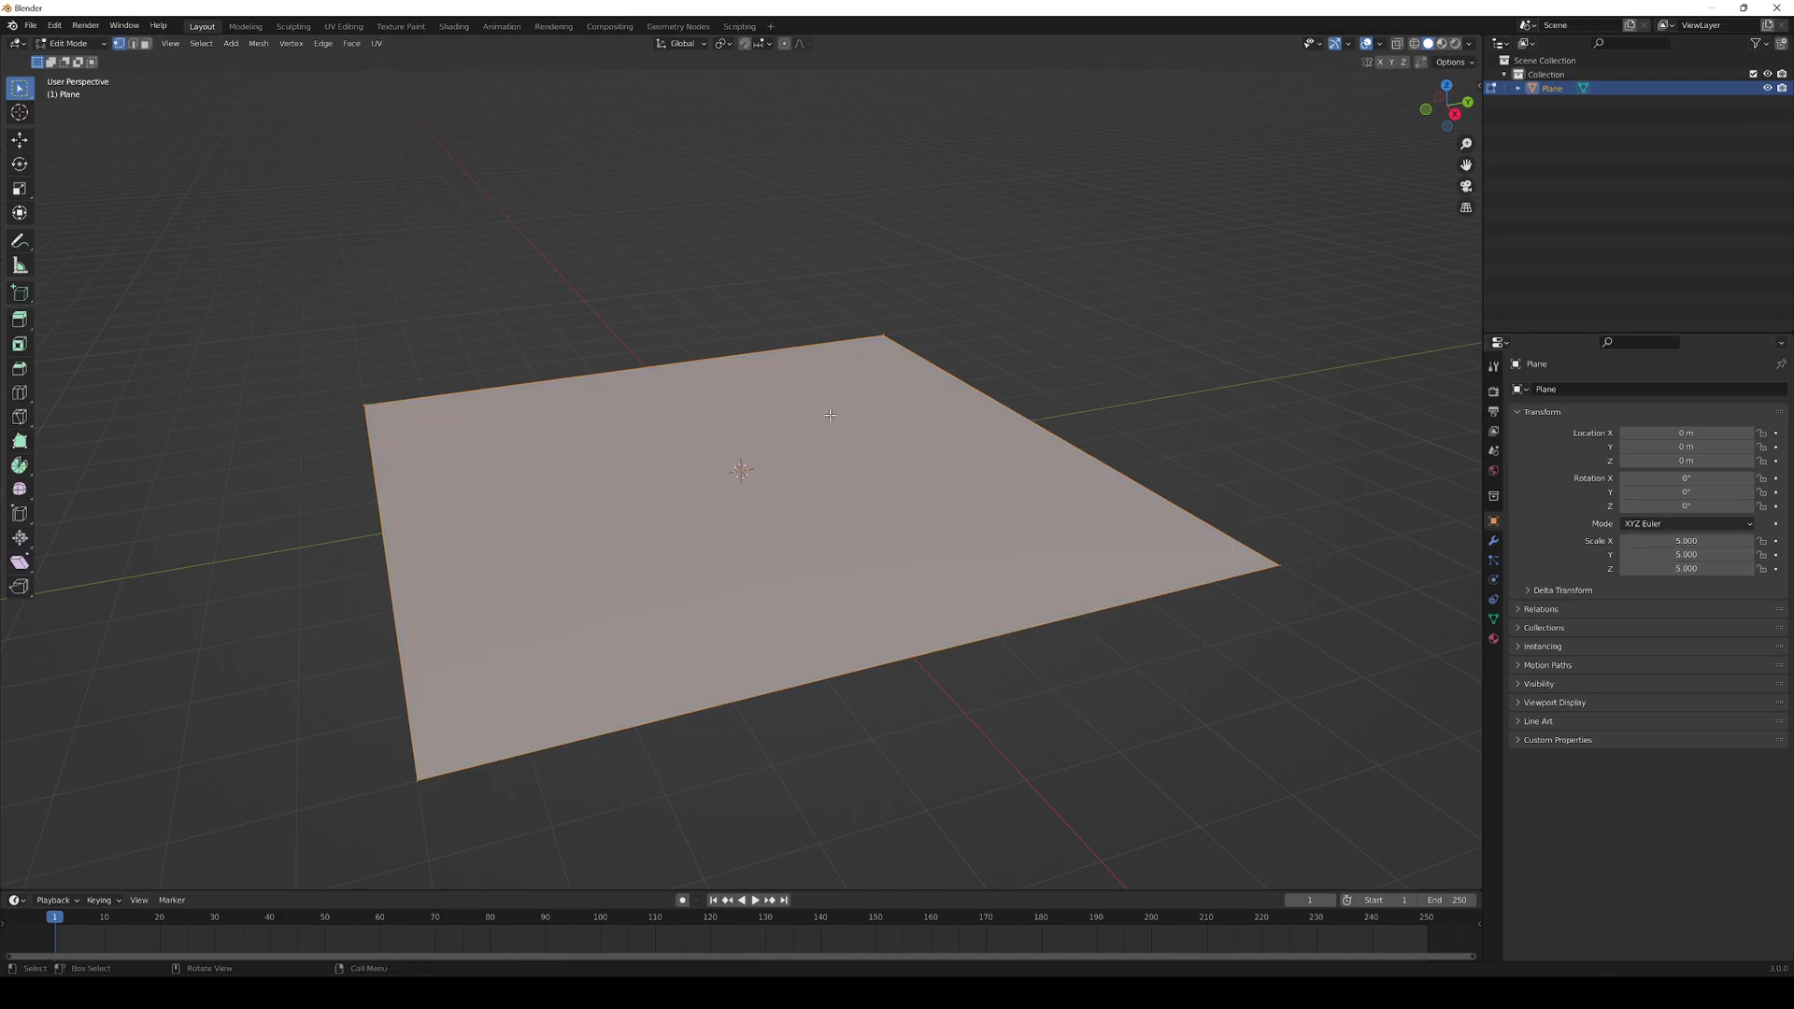
{"action": "middle_click_drag", "start_coordinate": [609, 449], "coordinate": [678, 506]}
{"action": "key", "text": "ctrl"}
{"action": "key", "text": "ctrl+r"}
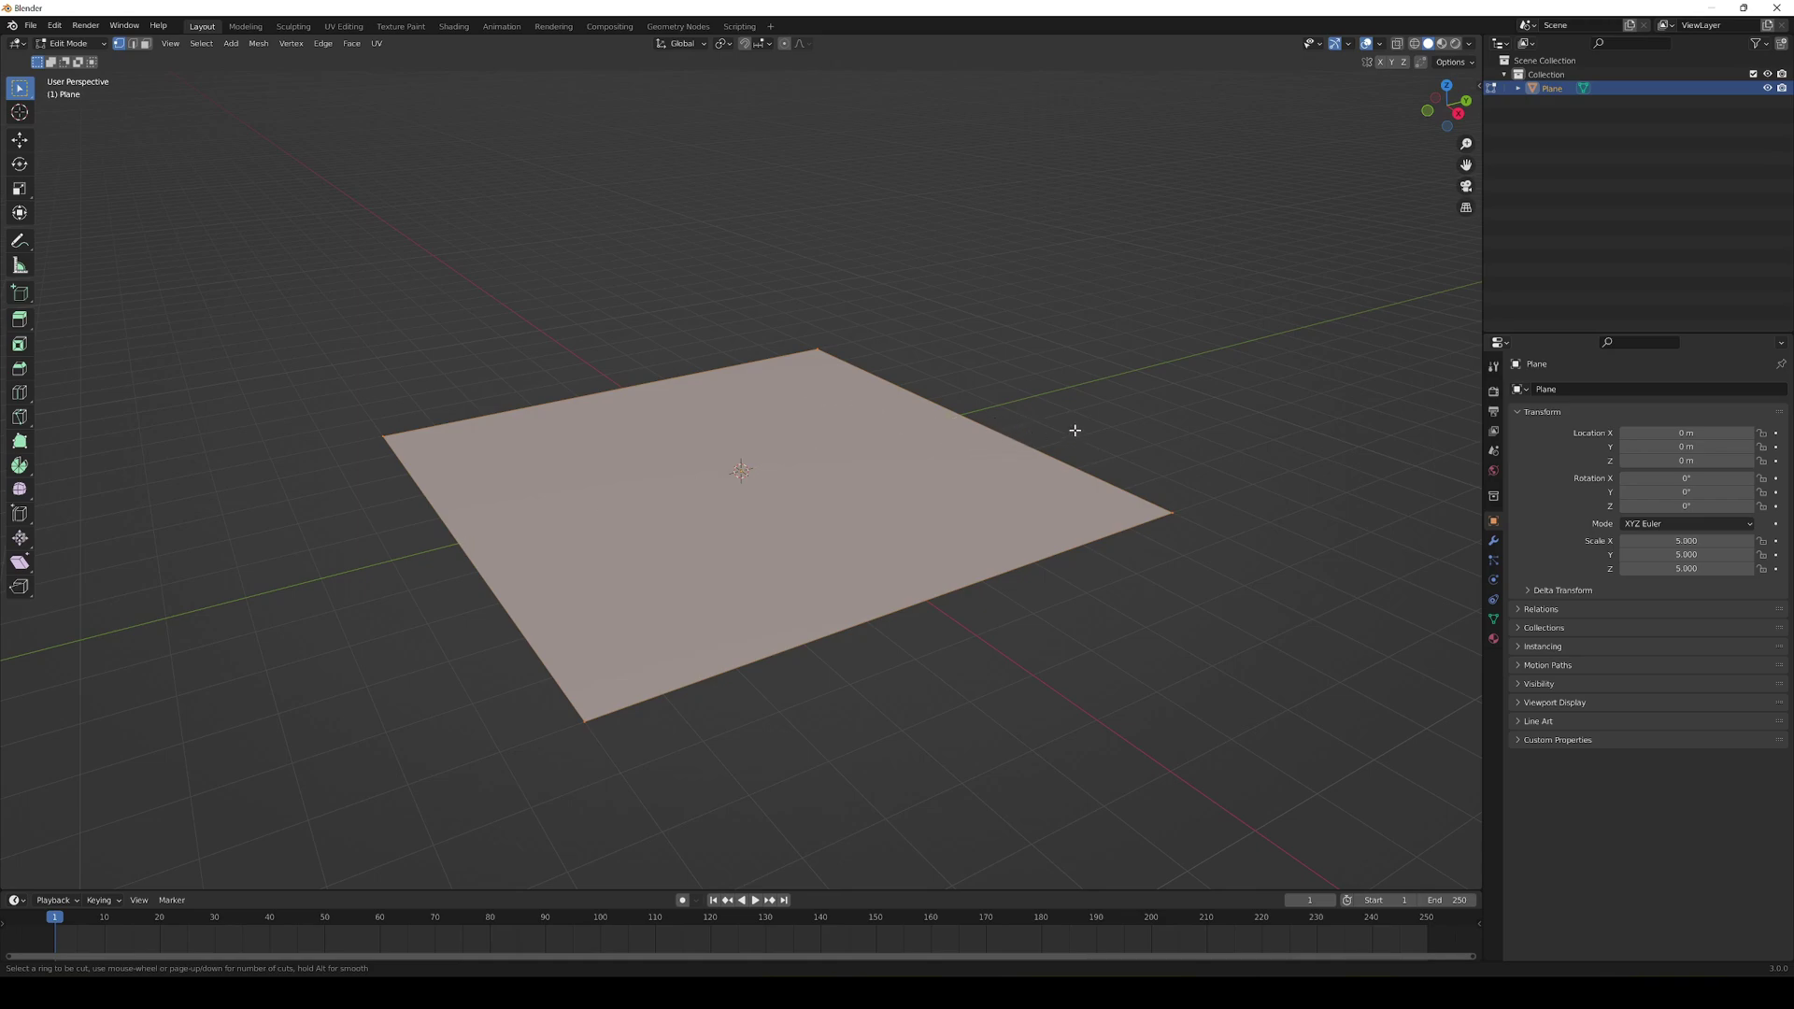
{"action": "scroll", "coordinate": [981, 430], "scroll_direction": "up", "scroll_amount": 16}
{"action": "scroll", "coordinate": [984, 434], "scroll_direction": "up", "scroll_amount": 1}
{"action": "scroll", "coordinate": [985, 434], "scroll_direction": "up", "scroll_amount": 1}
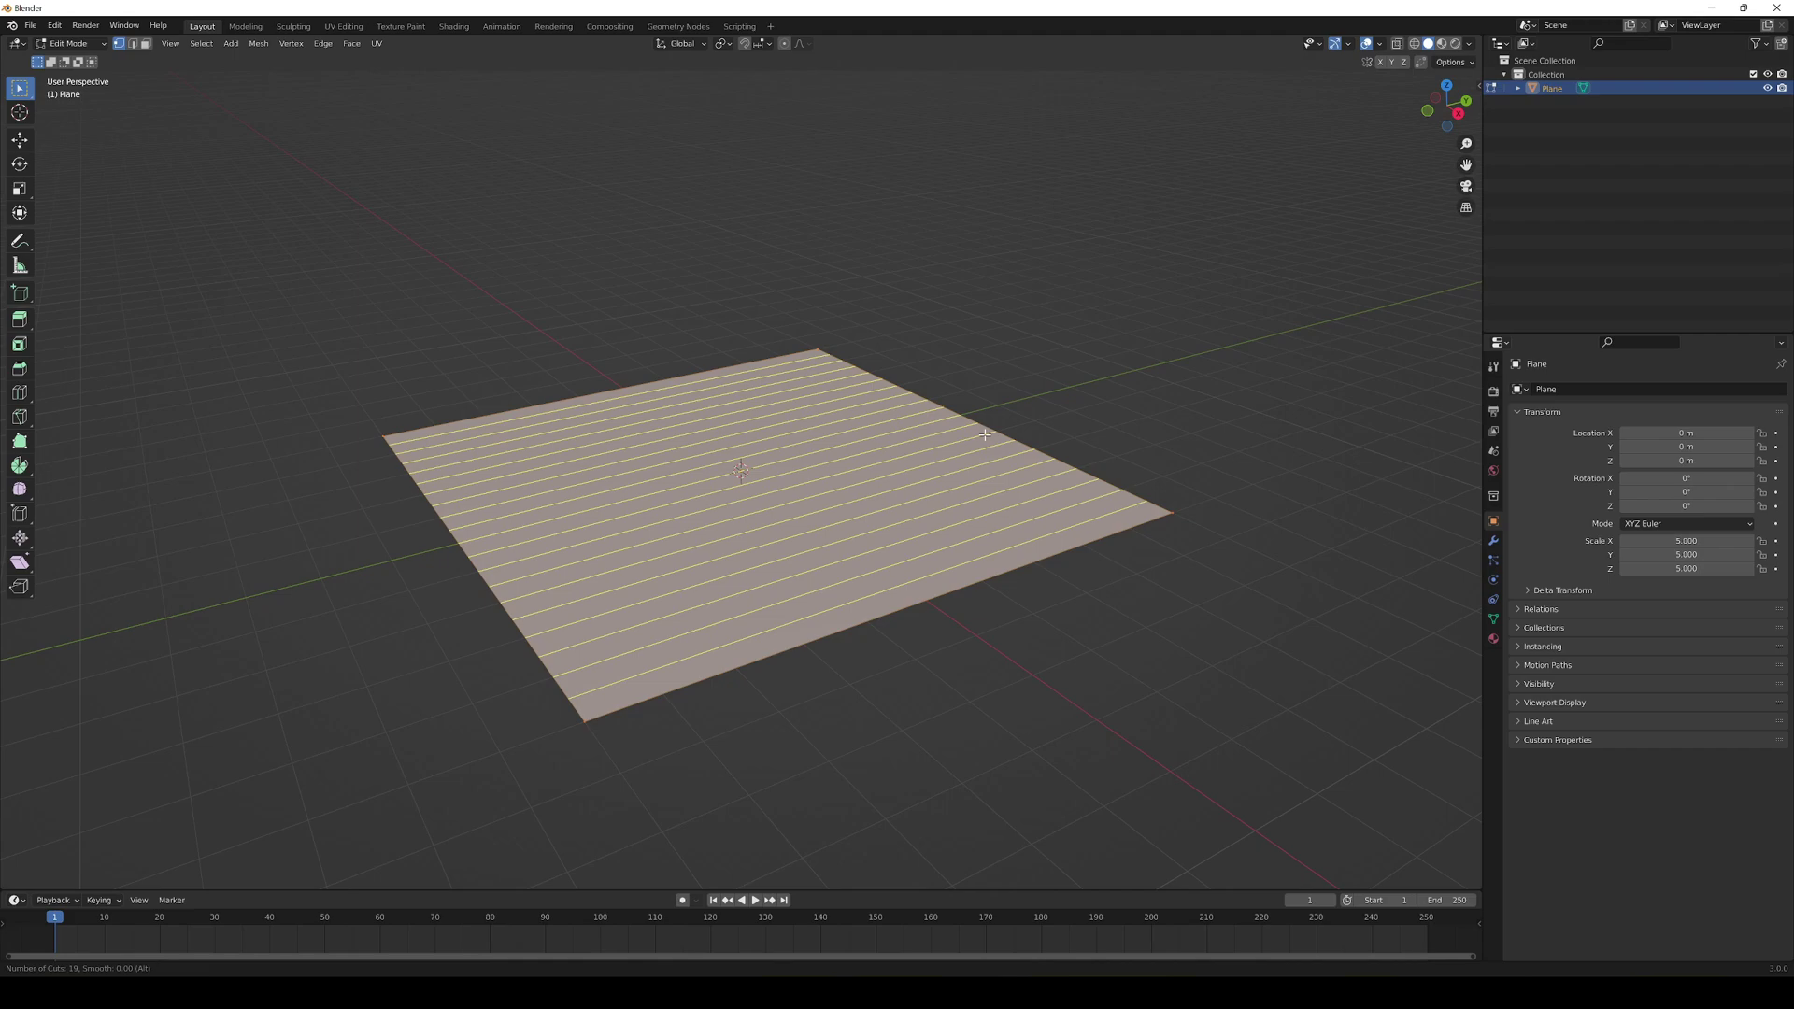
{"action": "left_click", "coordinate": [984, 435]}
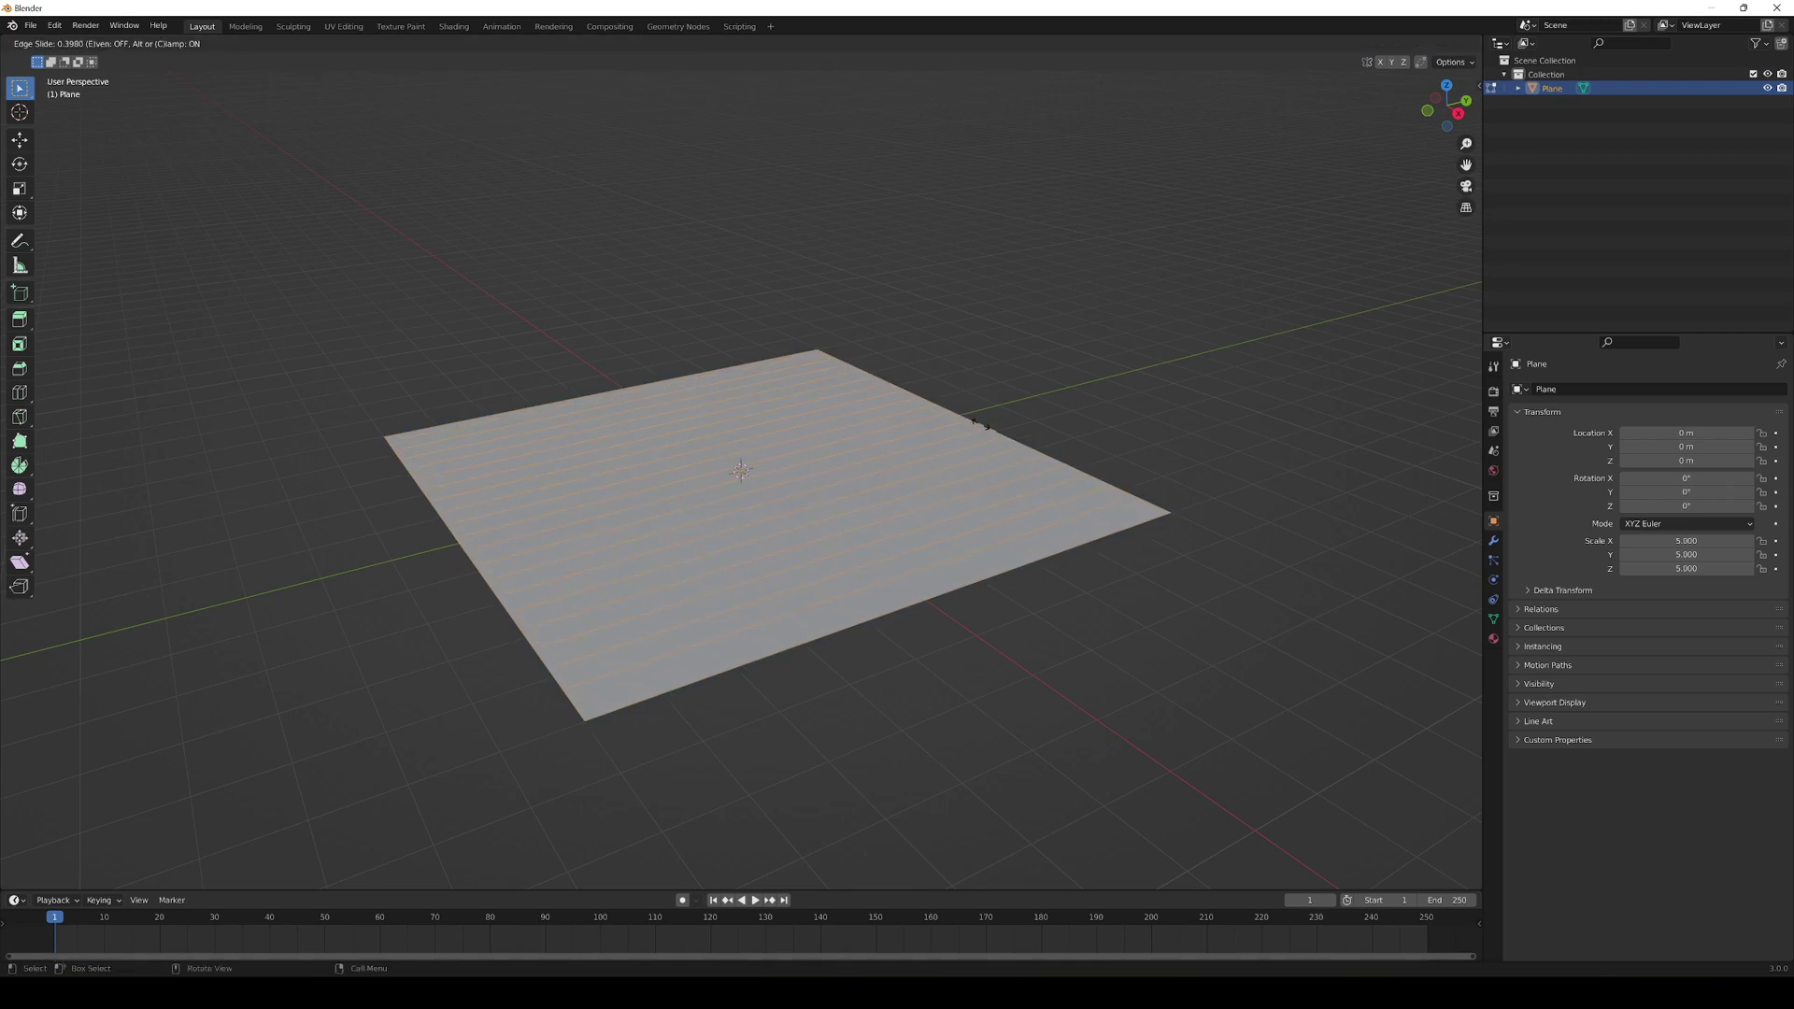
{"action": "right_click", "coordinate": [985, 435]}
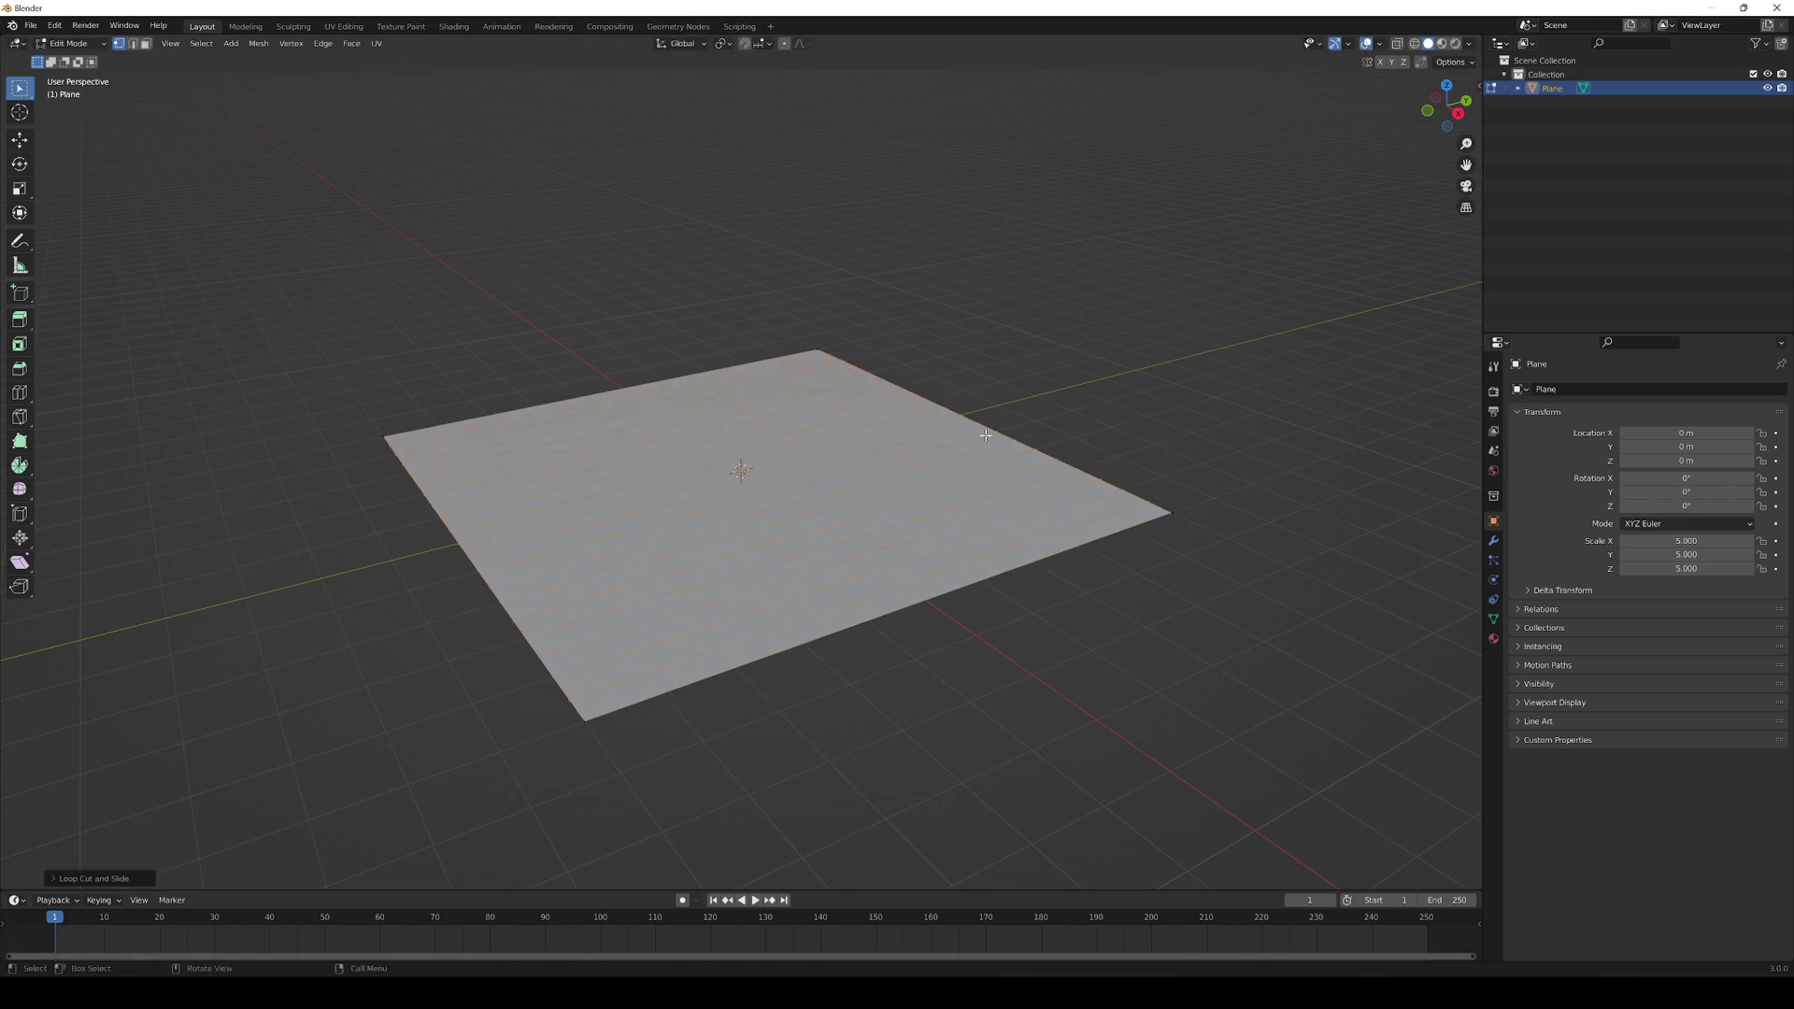
{"action": "left_click", "coordinate": [779, 503]}
Cut 24 evenly spaced edge loops in the perpendicular direction.
{"action": "key", "text": "ctrl"}
{"action": "key", "text": "ctrl+r"}
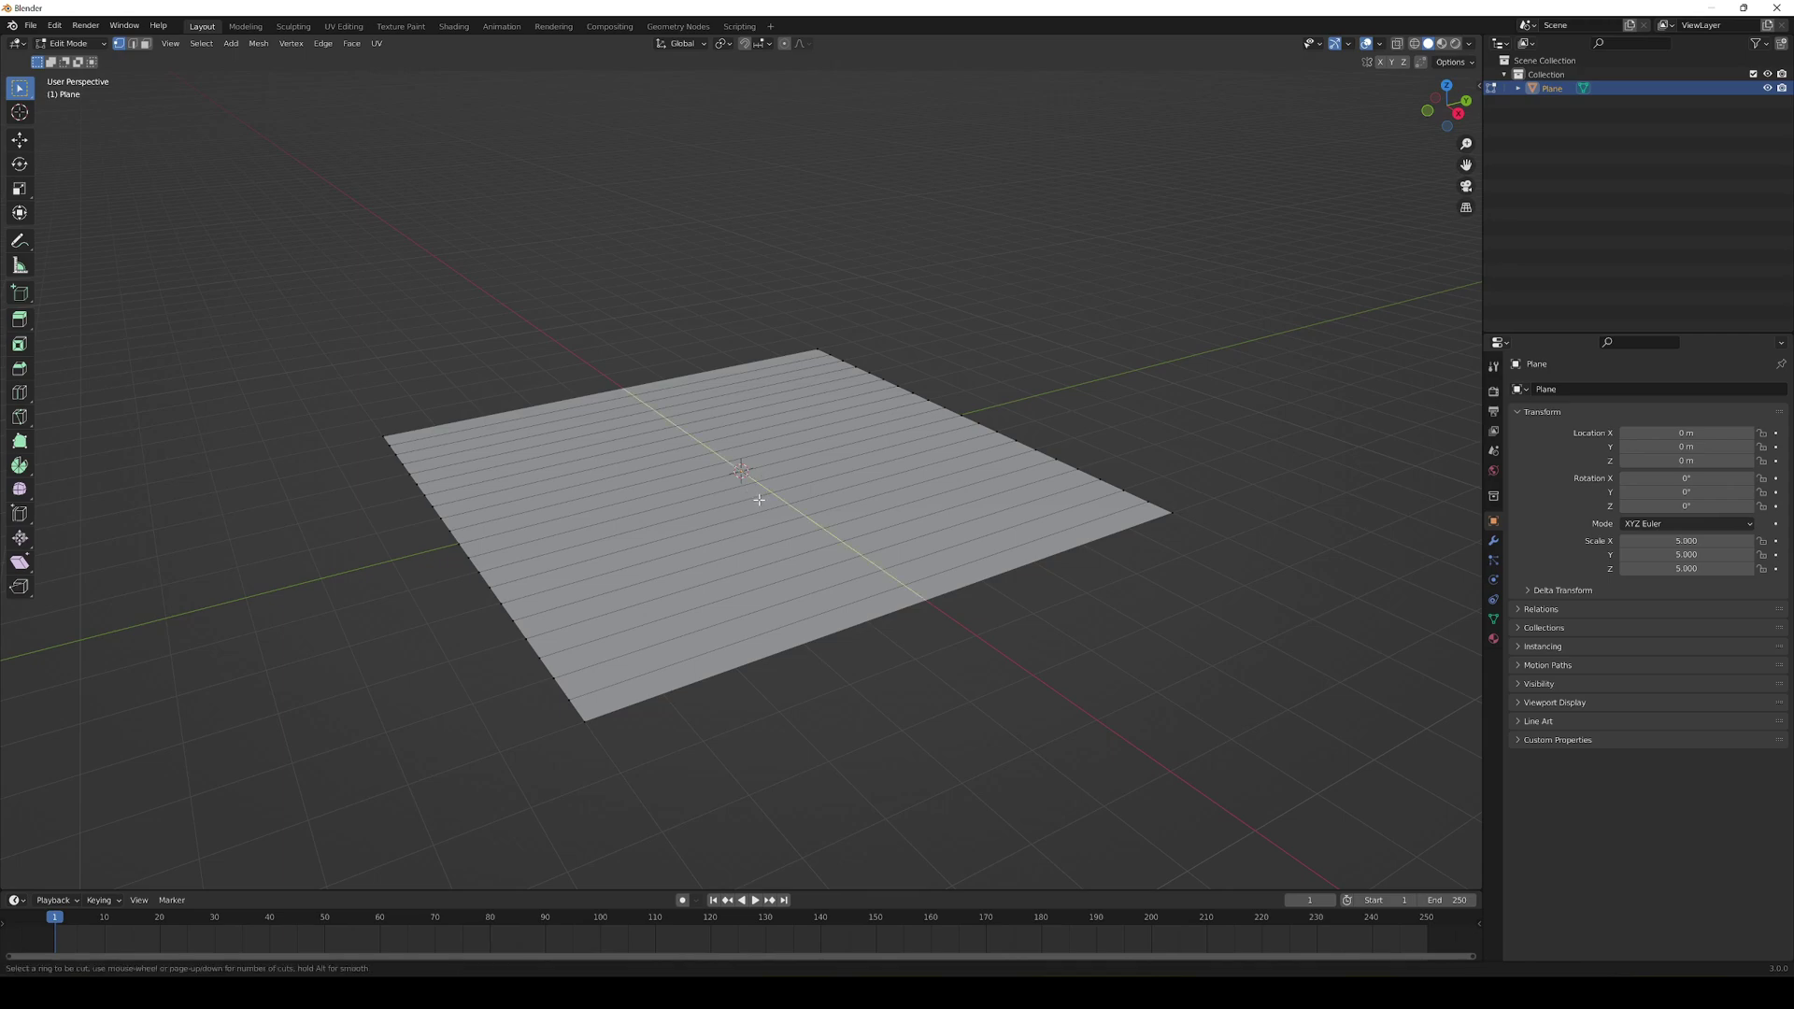
{"action": "scroll", "coordinate": [759, 500], "scroll_direction": "up", "scroll_amount": 20}
{"action": "left_click", "coordinate": [758, 500]}
{"action": "right_click", "coordinate": [756, 501]}
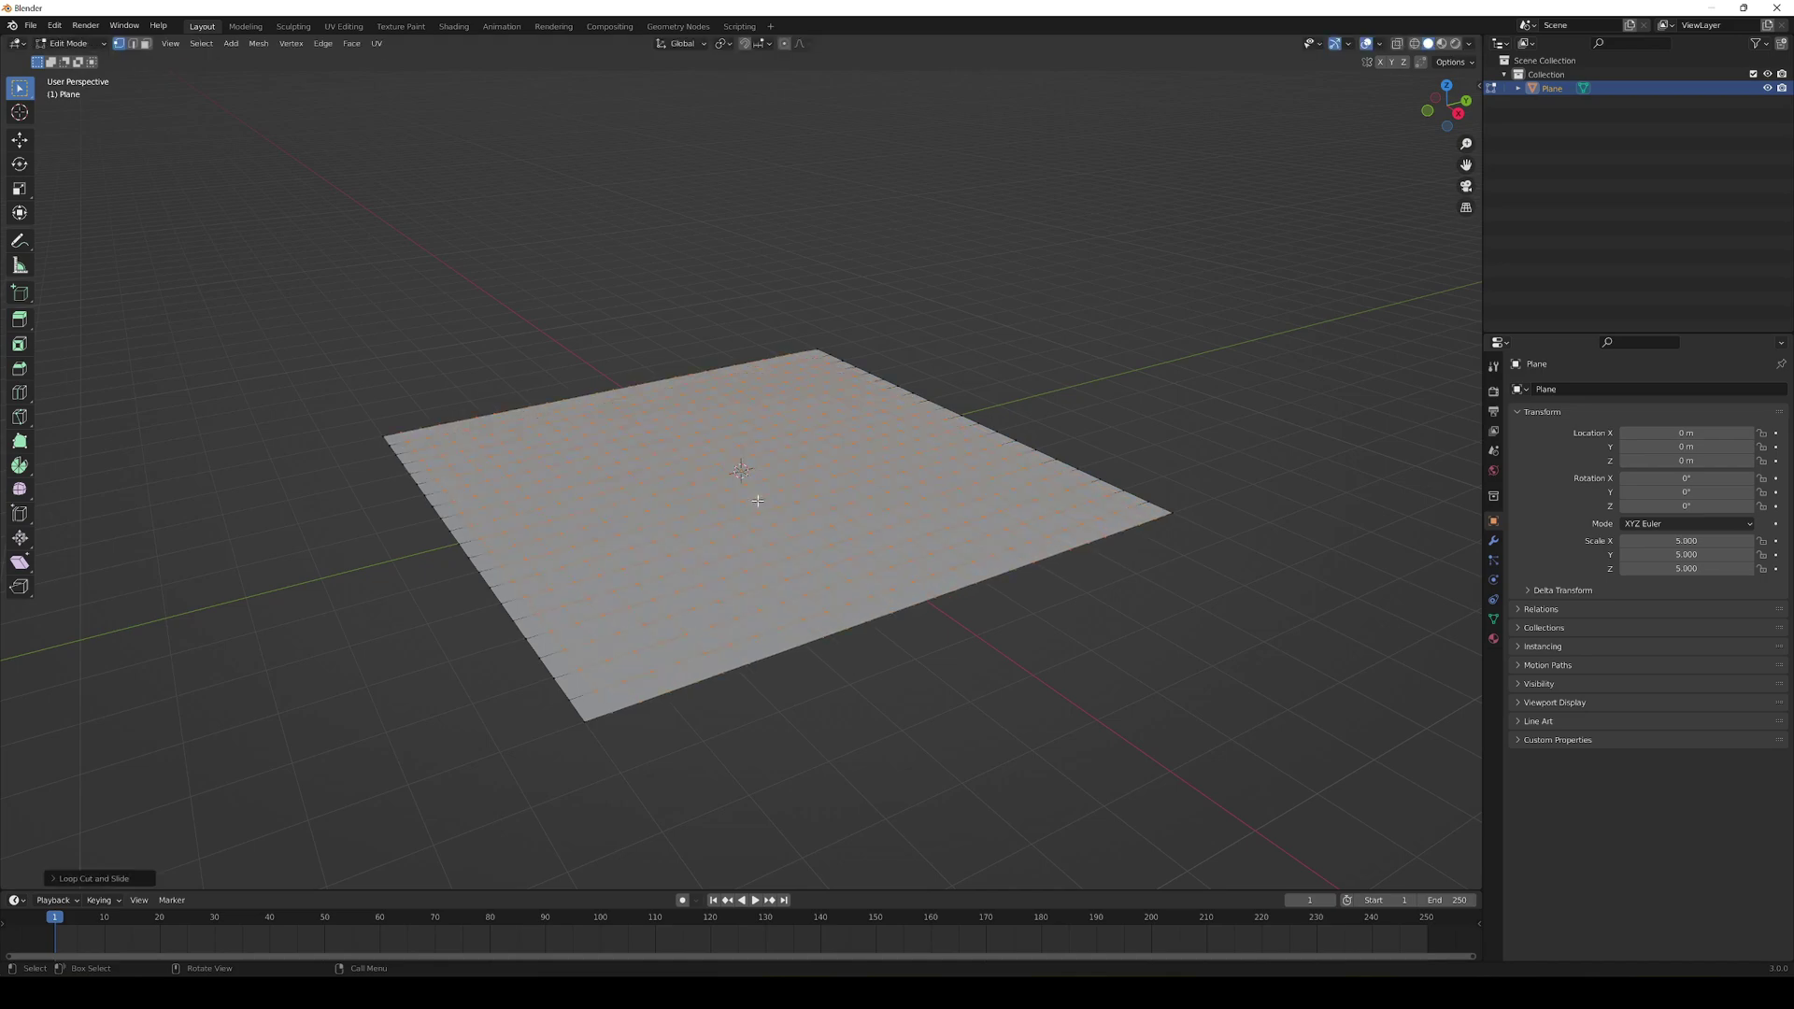
{"action": "mouse_move", "coordinate": [757, 500]}
{"action": "middle_mouse_down"}
{"action": "mouse_move", "coordinate": [784, 495]}
{"action": "mouse_move", "coordinate": [733, 492]}
{"action": "mouse_move", "coordinate": [750, 500]}
{"action": "middle_mouse_up"}
Return to Object Mode and check the dense grid in wireframe, then solid shading.
{"action": "left_click", "coordinate": [56, 43]}
{"action": "left_click", "coordinate": [71, 60]}
{"action": "left_click", "coordinate": [1413, 43]}
{"action": "mouse_move", "coordinate": [1047, 224]}
{"action": "middle_mouse_down"}
{"action": "mouse_move", "coordinate": [854, 413]}
{"action": "mouse_move", "coordinate": [817, 394]}
{"action": "mouse_move", "coordinate": [841, 402]}
{"action": "middle_mouse_up"}
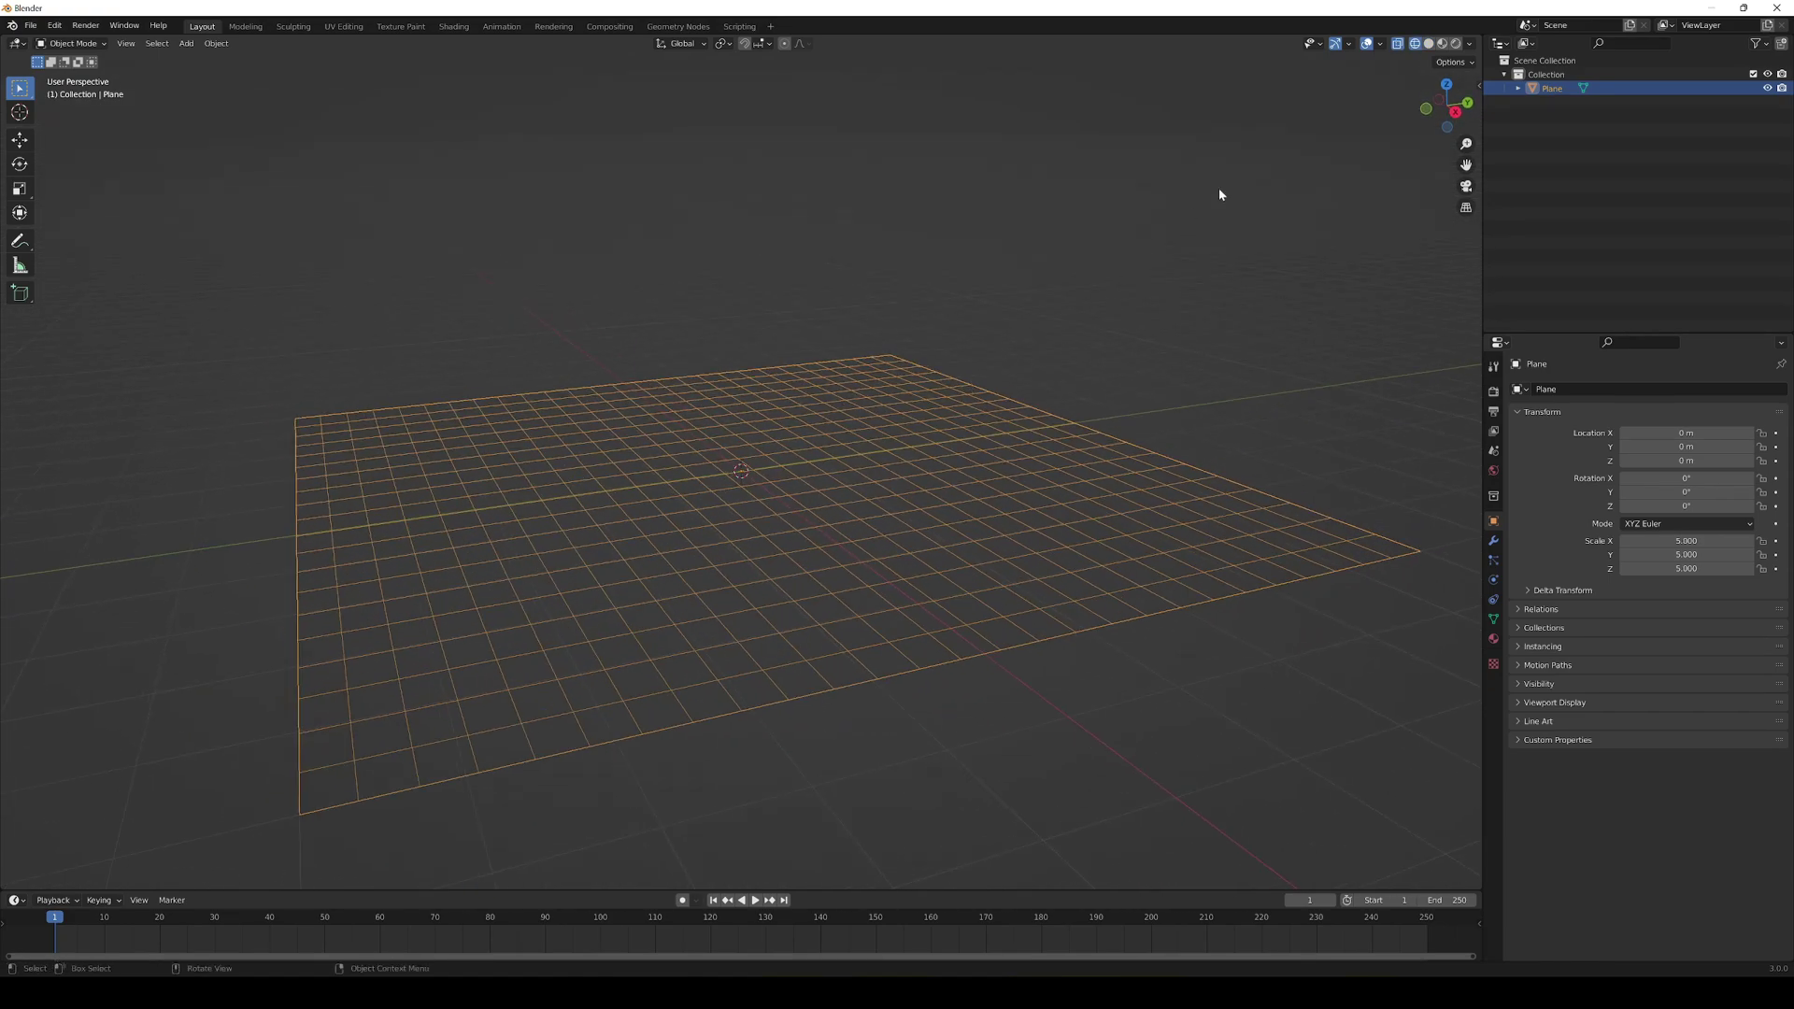
{"action": "left_click", "coordinate": [1427, 43]}
{"action": "mouse_move", "coordinate": [947, 267]}
{"action": "middle_mouse_down"}
{"action": "mouse_move", "coordinate": [953, 360]}
{"action": "mouse_move", "coordinate": [890, 330]}
{"action": "middle_mouse_up"}
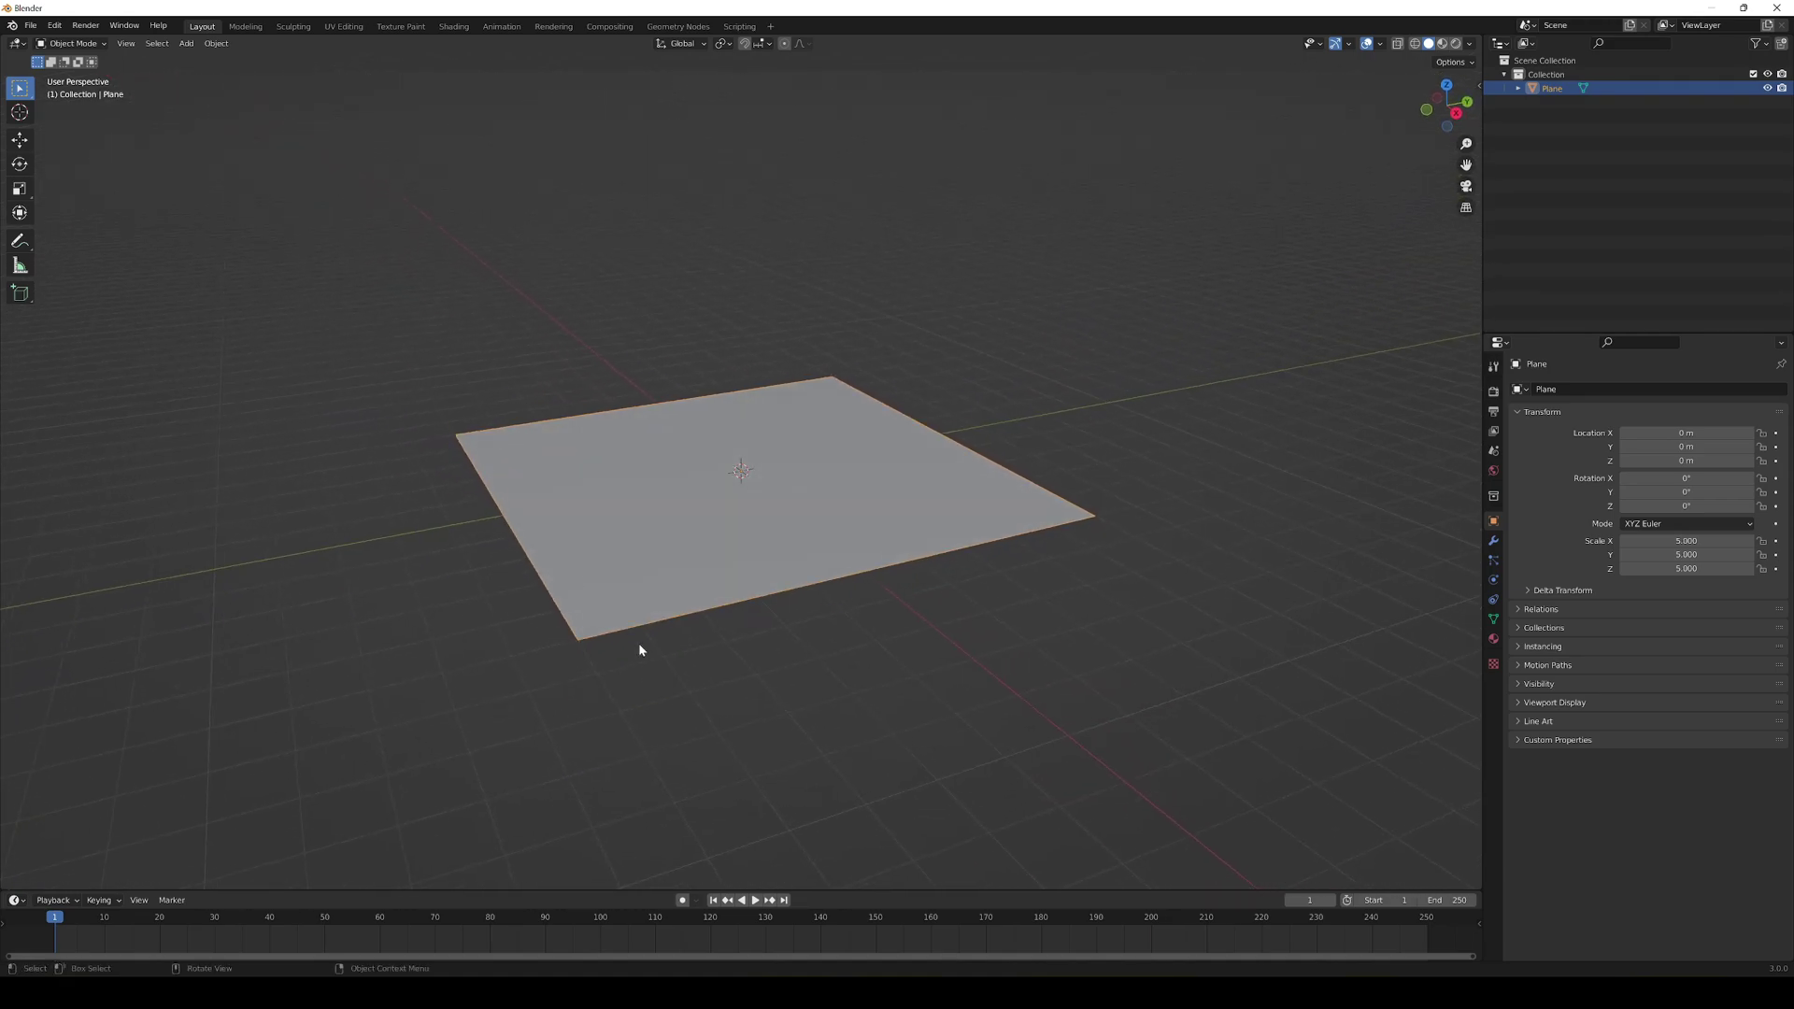
Export the plane as ClothPlane.fbx and minimise Blender.
{"action": "left_click", "coordinate": [30, 26]}
{"action": "mouse_move", "coordinate": [66, 228]}
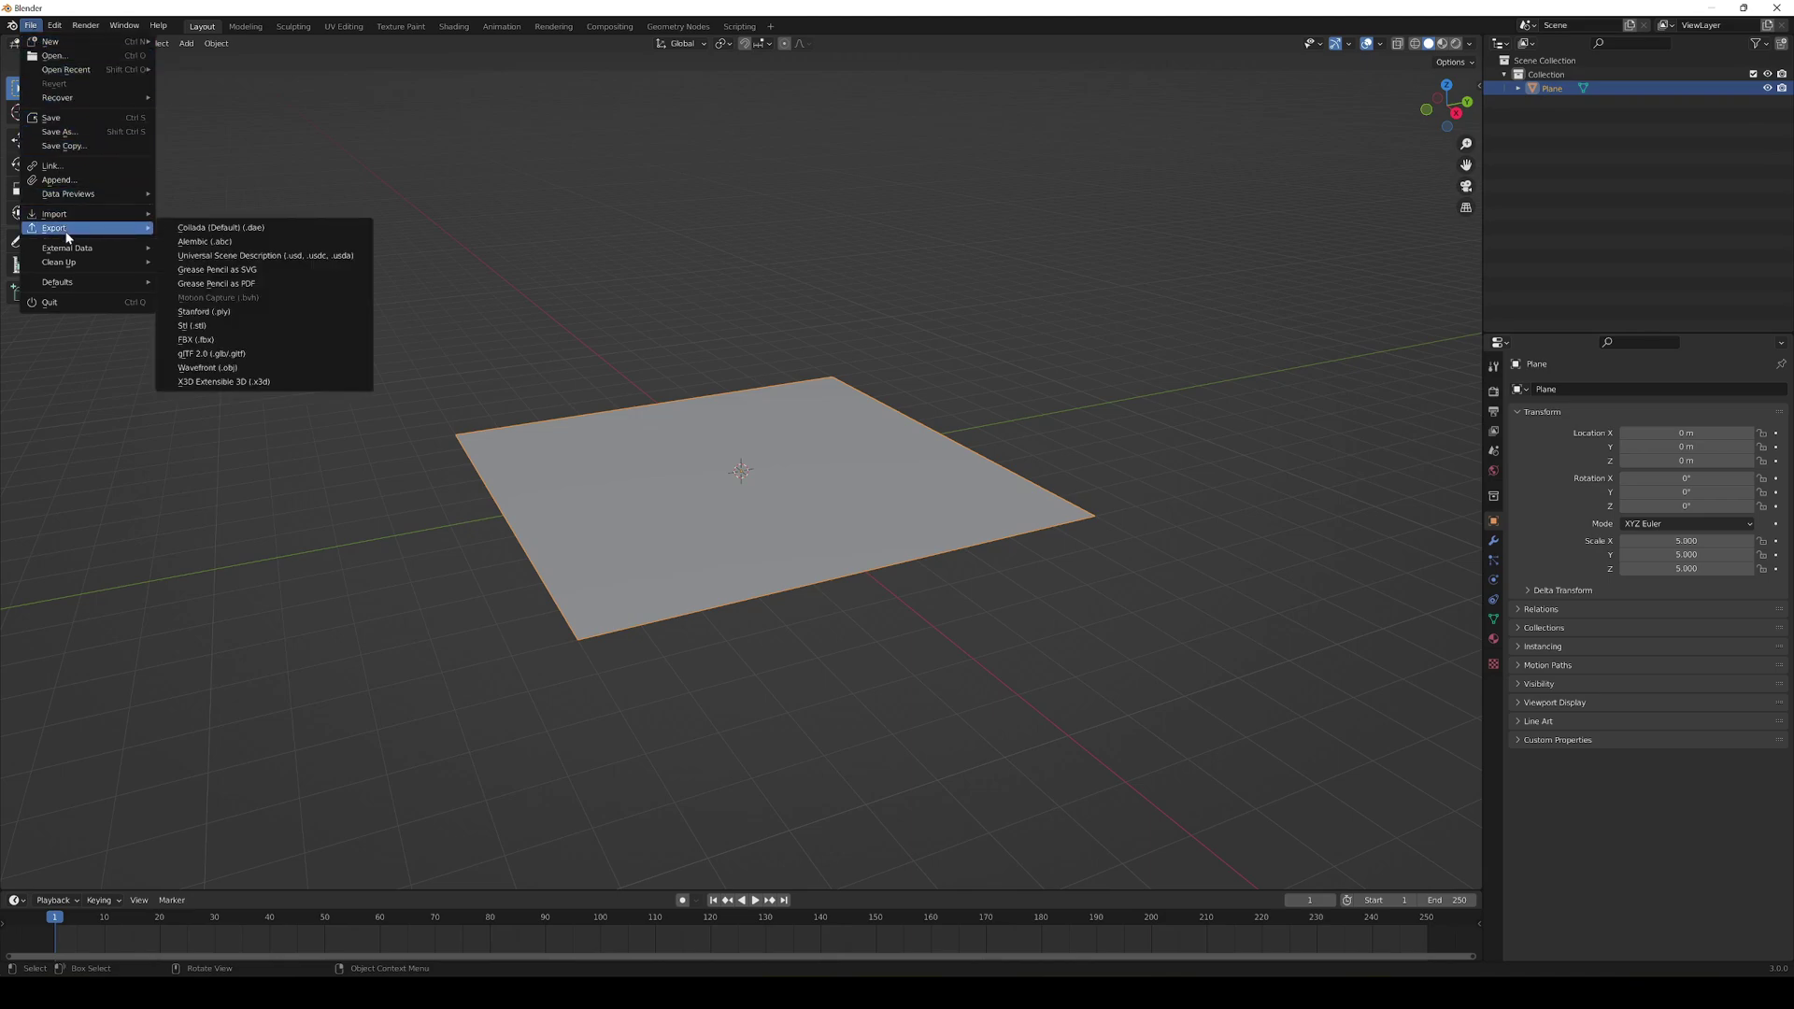
{"action": "left_click", "coordinate": [224, 340]}
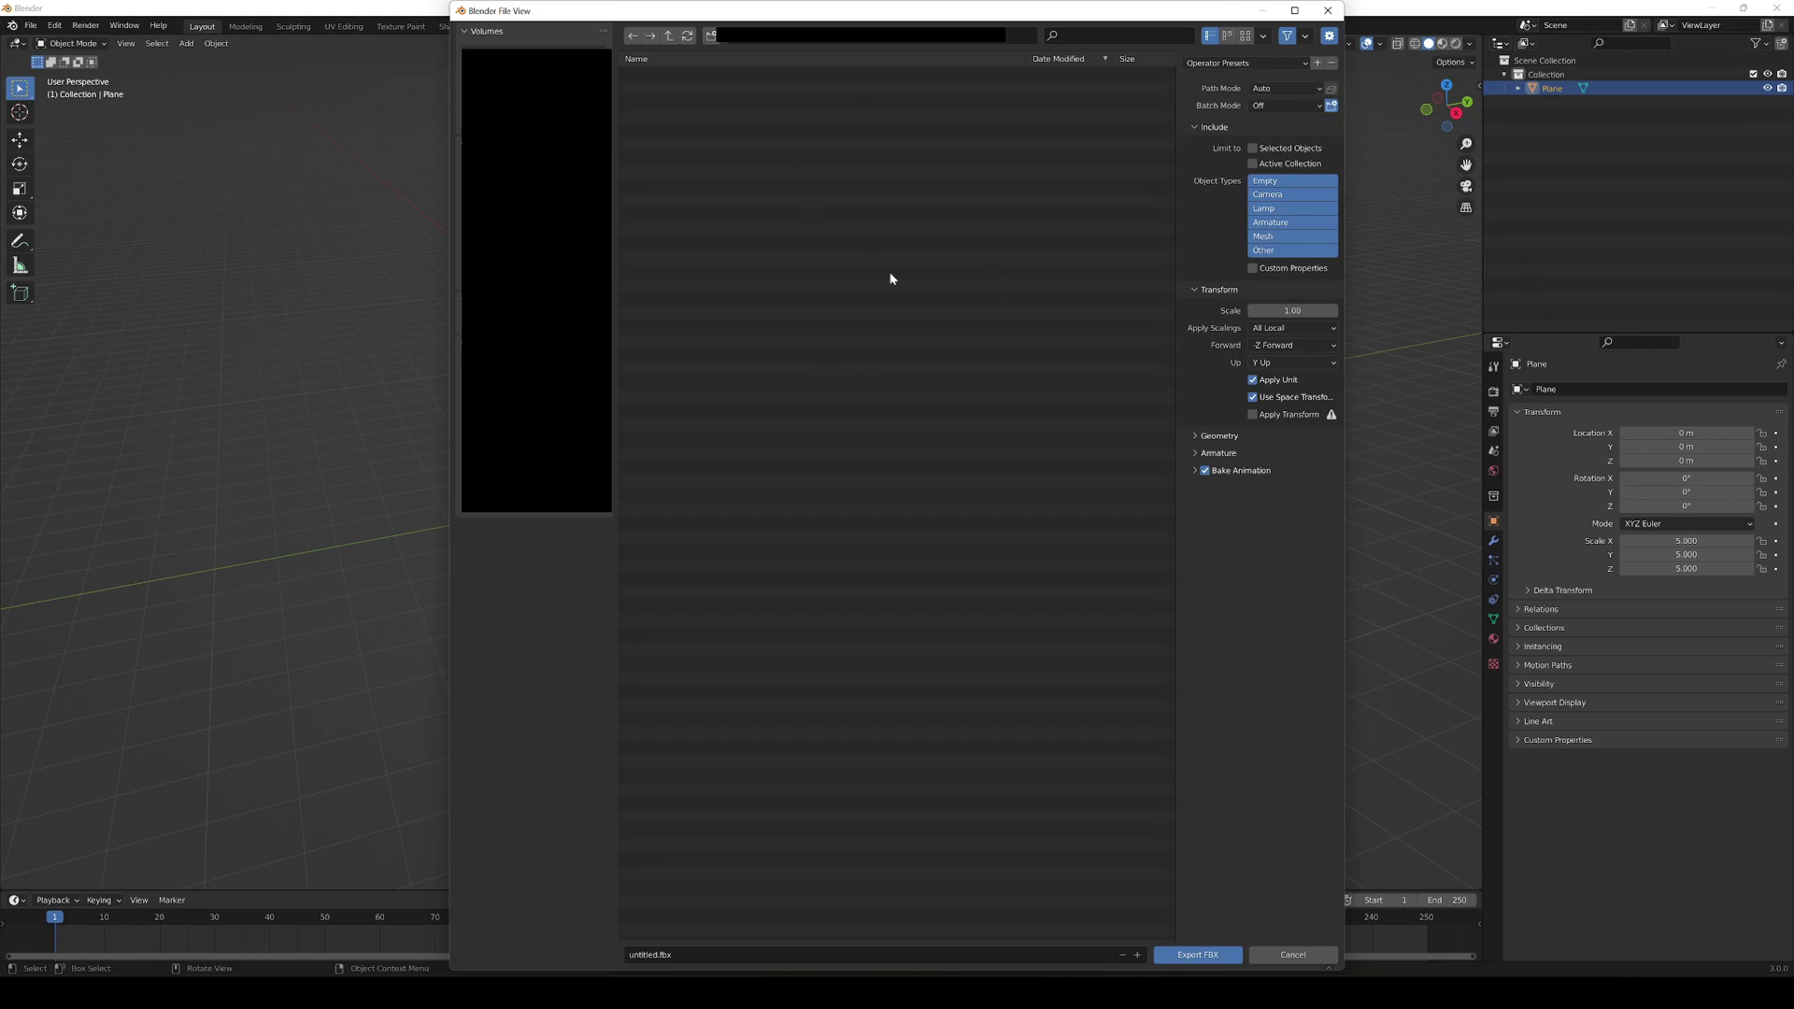
{"action": "left_click", "coordinate": [637, 955]}
{"action": "double_click", "coordinate": [638, 955]}
{"action": "type", "text": "ClothPlane"}
{"action": "left_click", "coordinate": [1186, 953]}
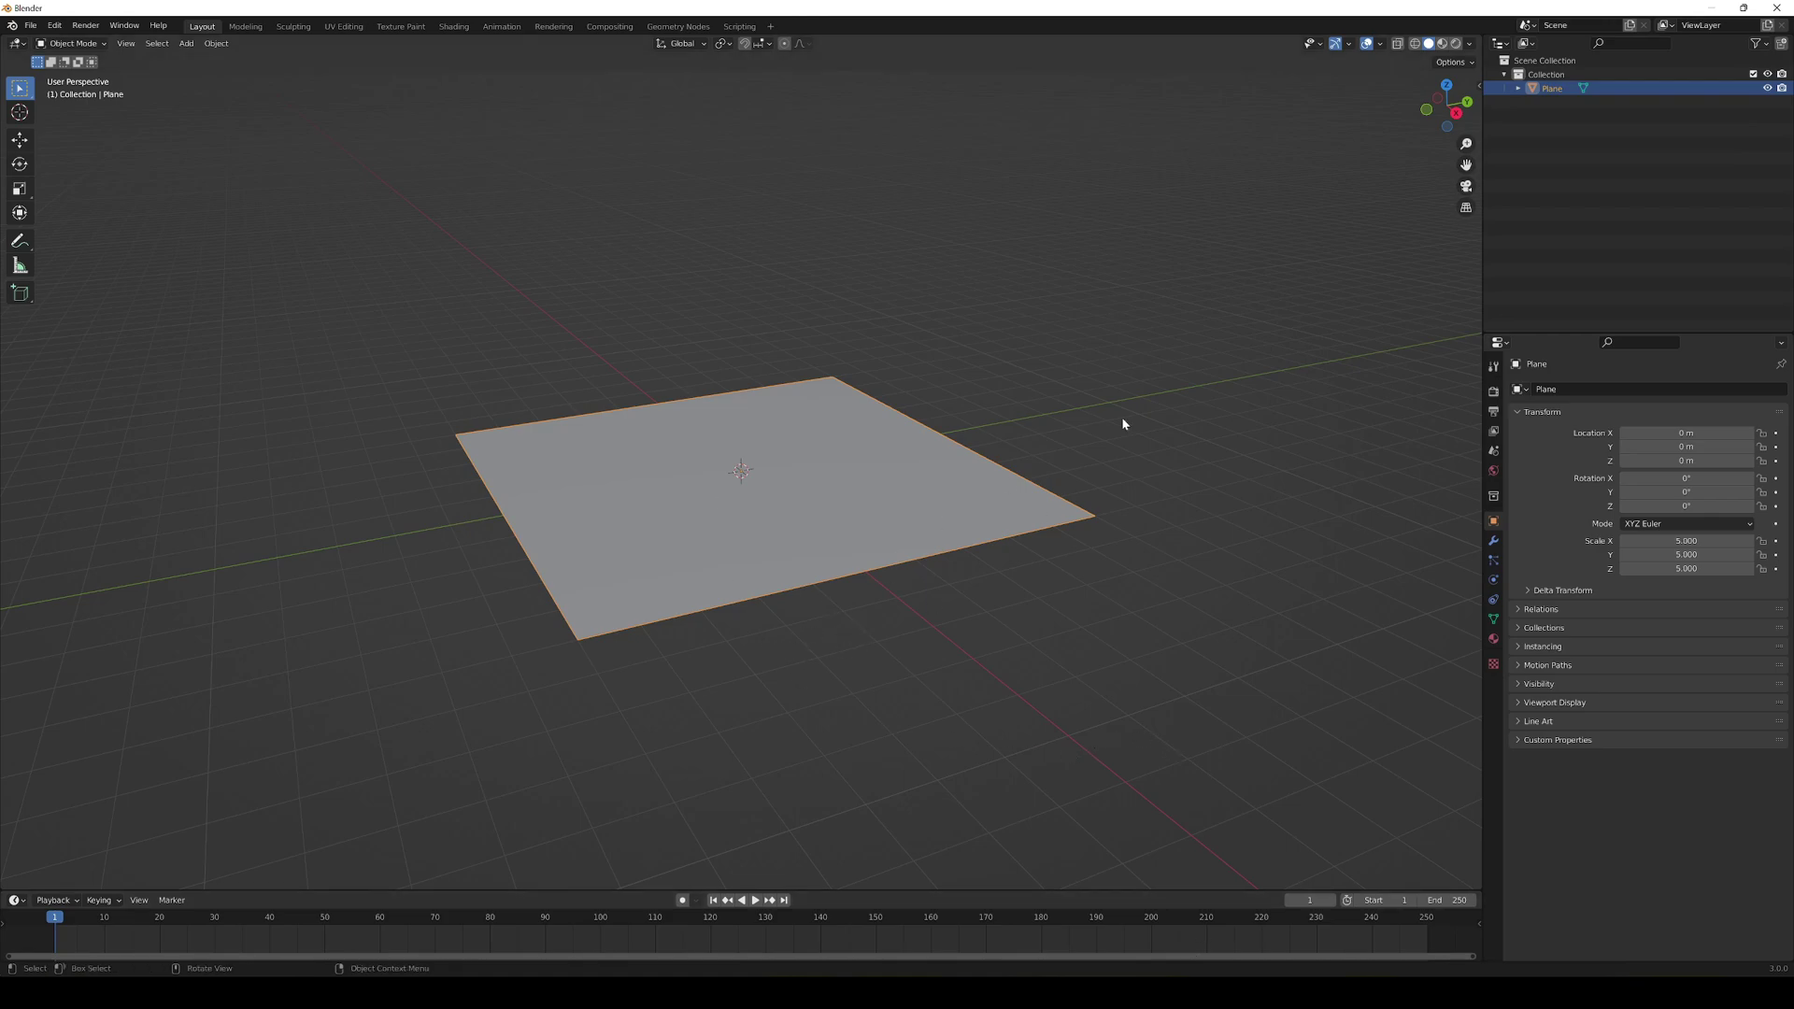
{"action": "left_click", "coordinate": [1711, 8]}
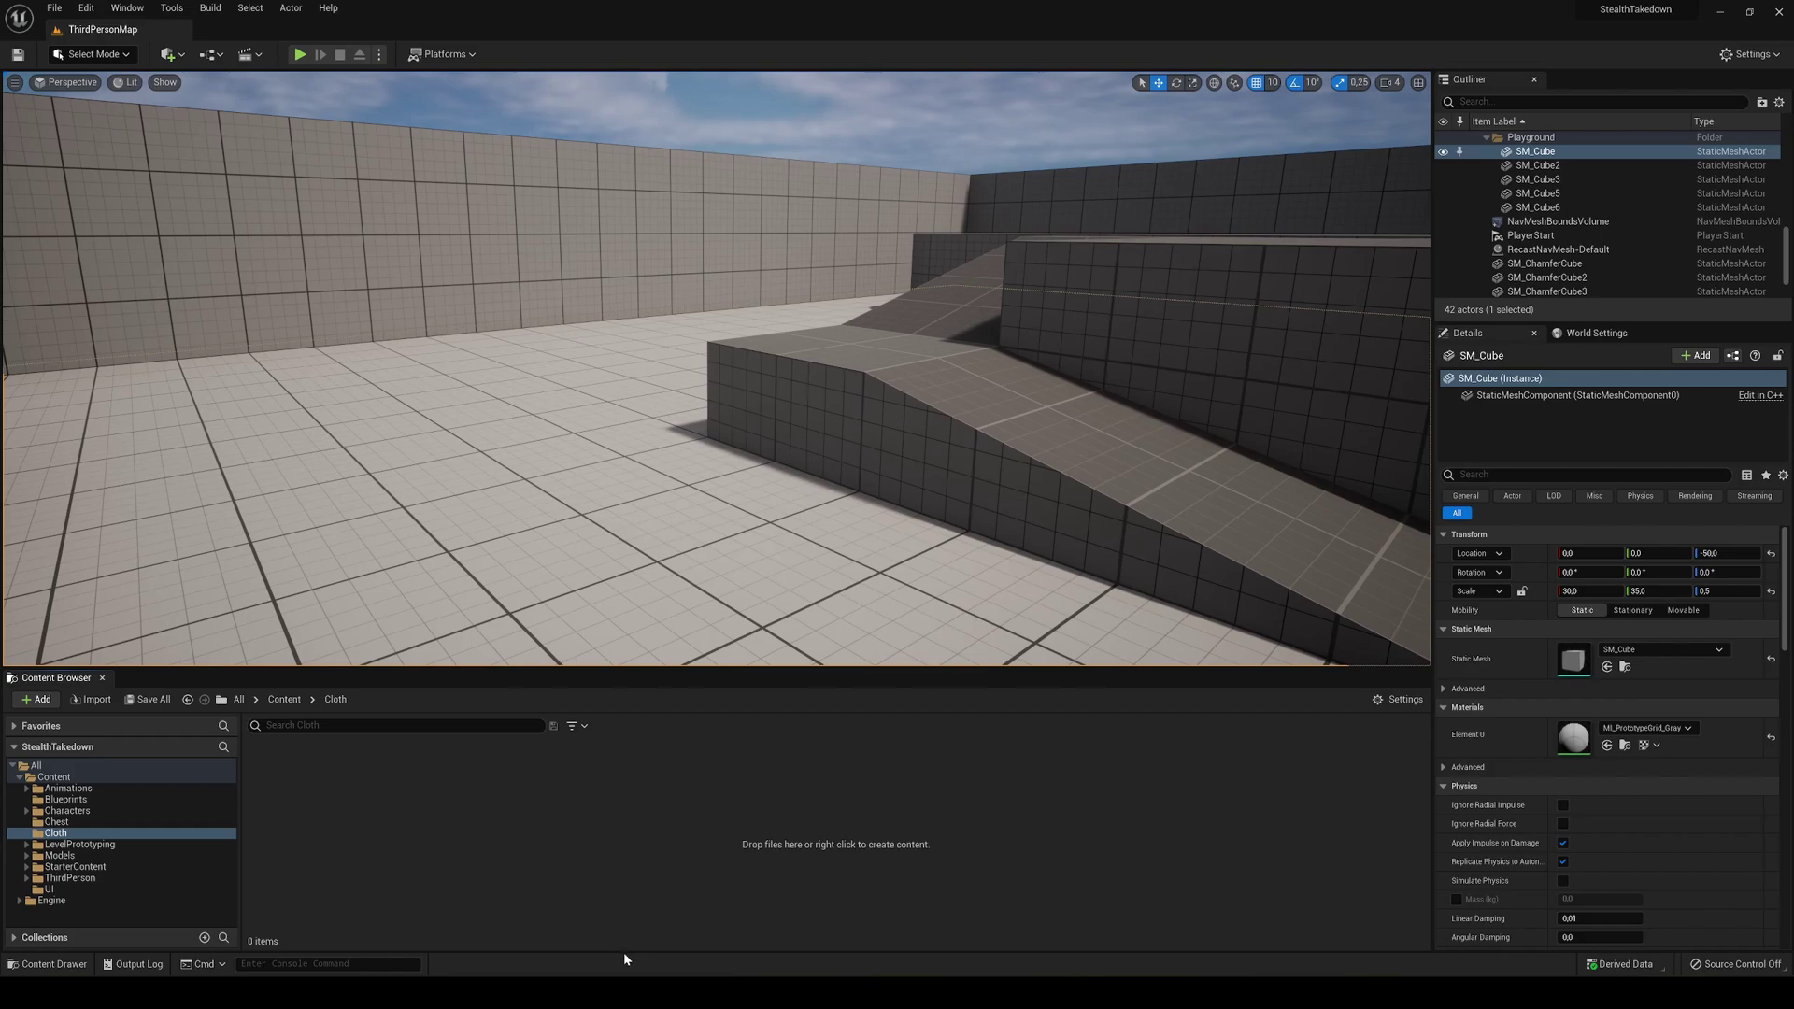
Choose ClothPlane.fbx to import into the Cloth content folder.
{"action": "right_click", "coordinate": [366, 777]}
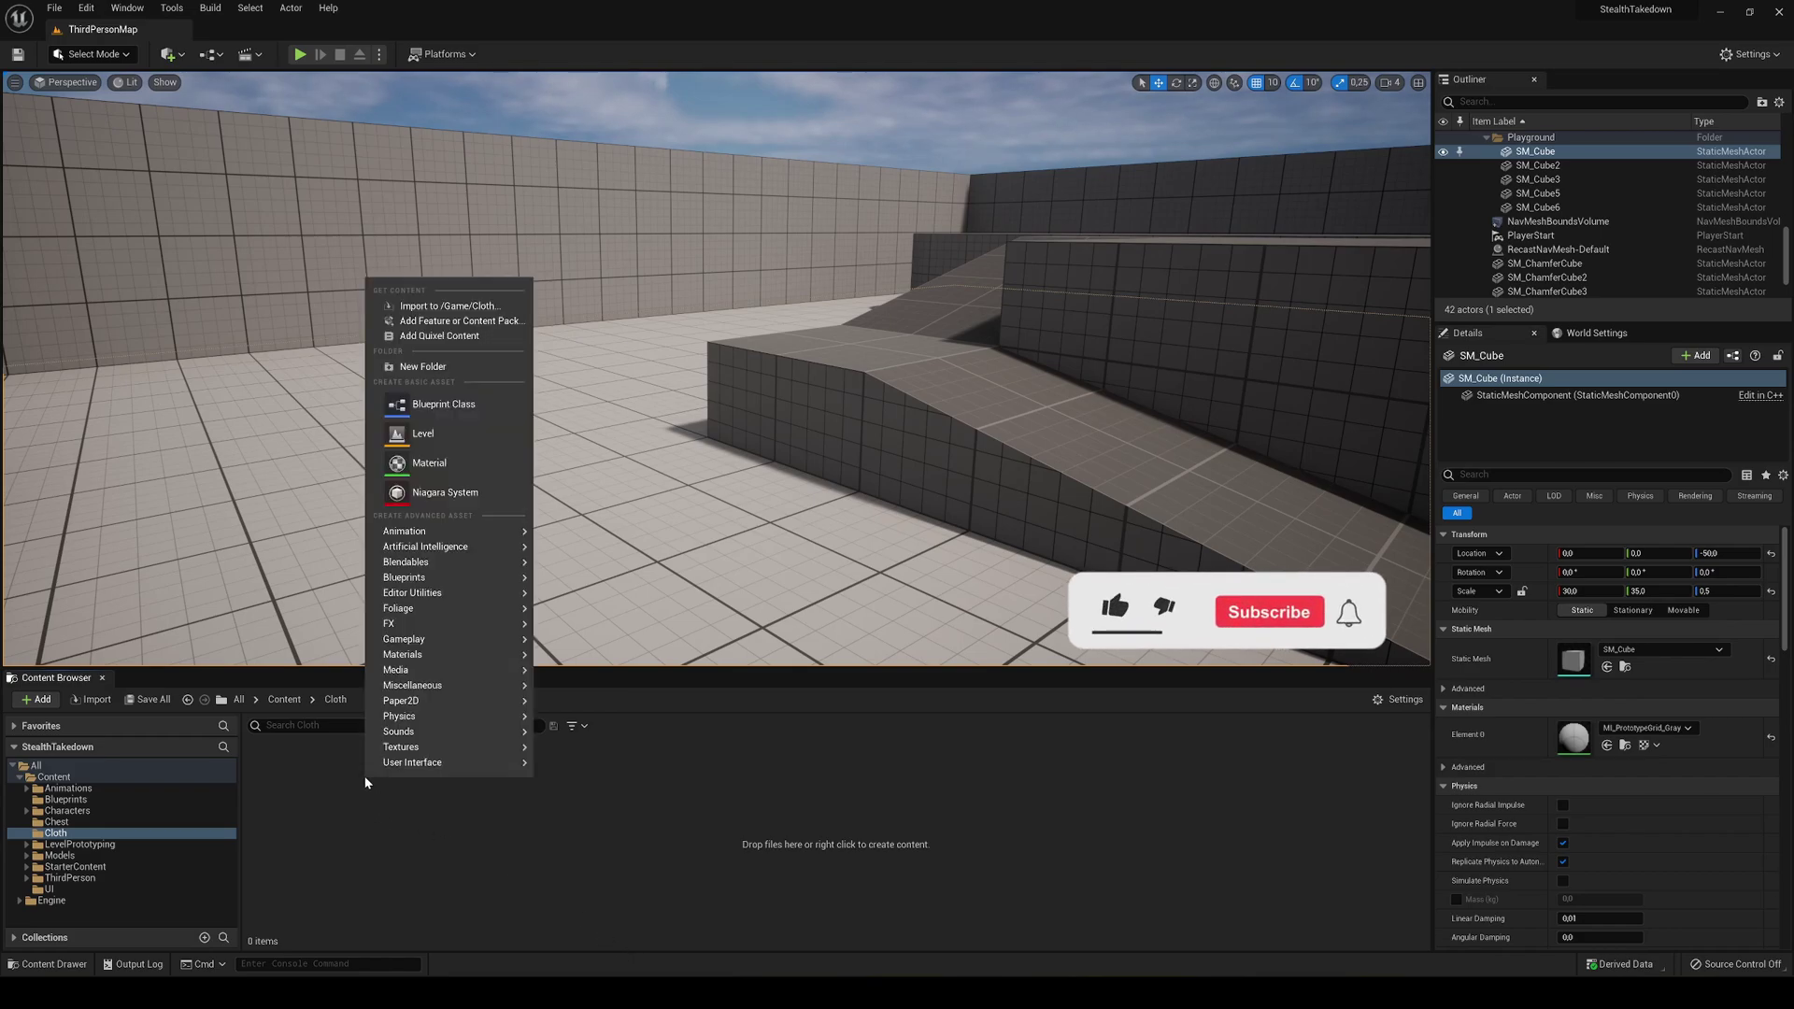
{"action": "left_click", "coordinate": [451, 306]}
{"action": "left_click", "coordinate": [227, 116]}
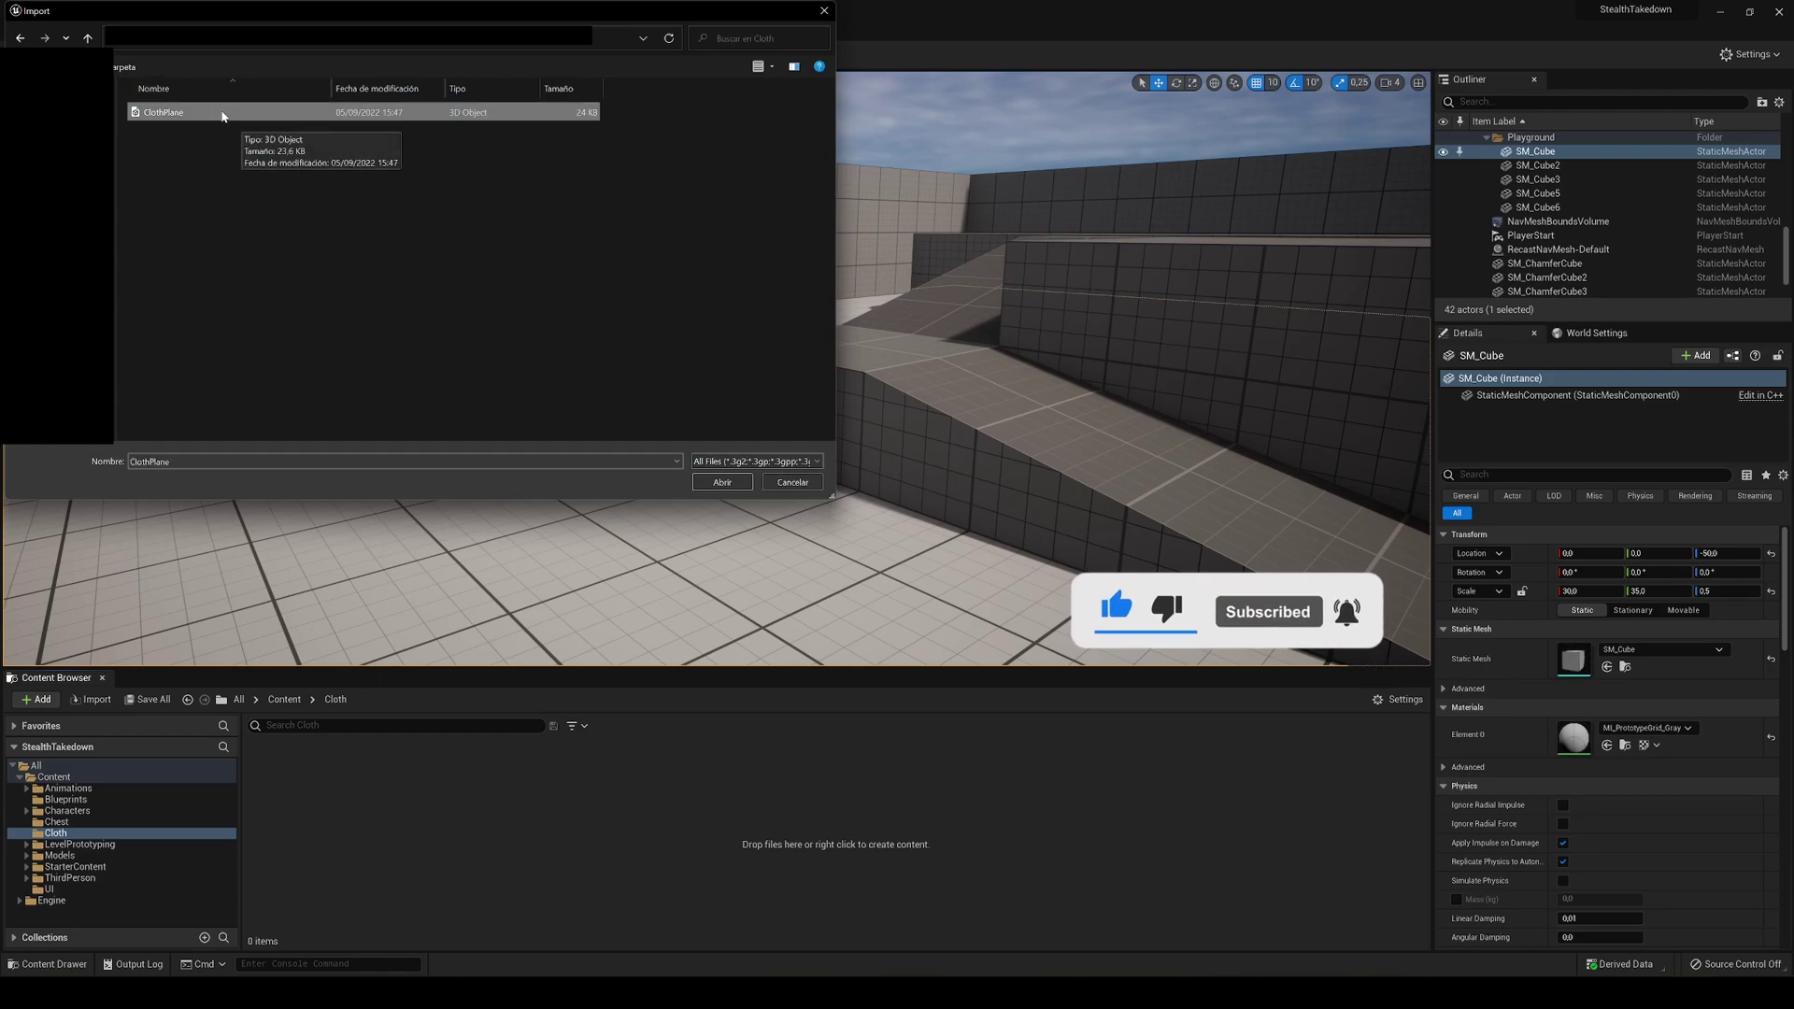
{"action": "double_click", "coordinate": [222, 115]}
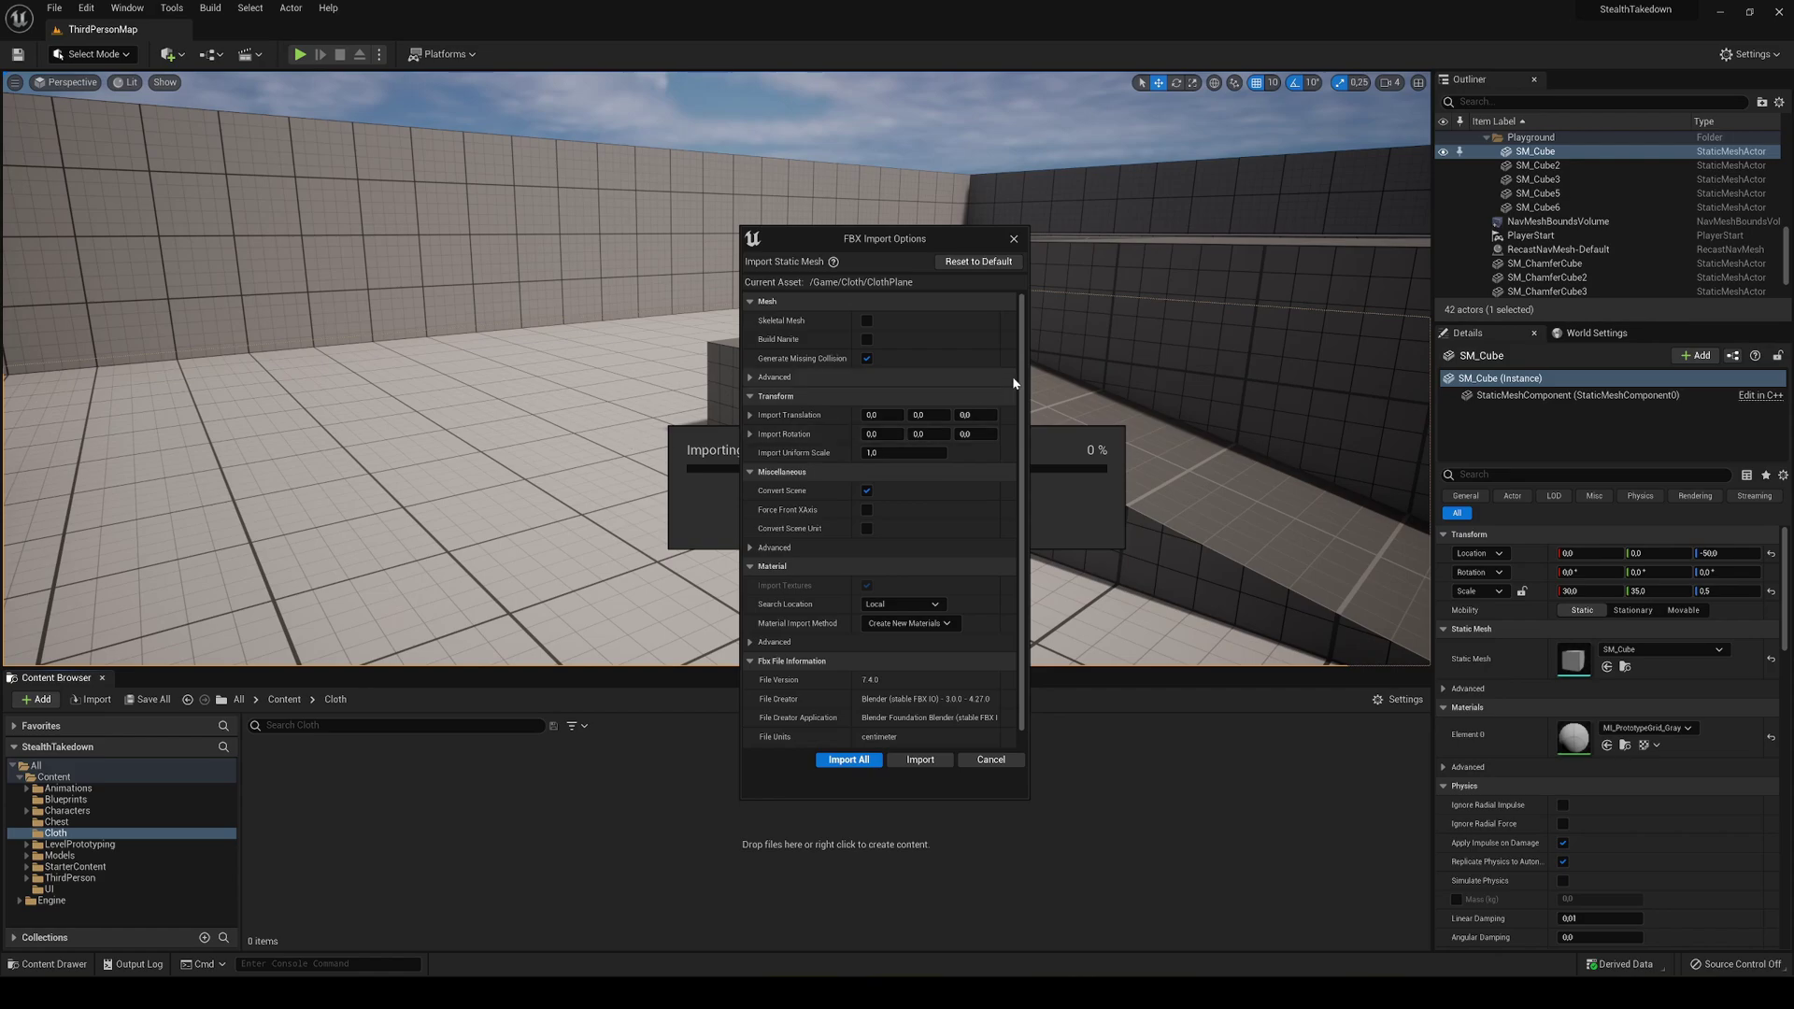
Import it as a skeletal mesh with Import Animations turned off.
{"action": "left_click", "coordinate": [866, 322]}
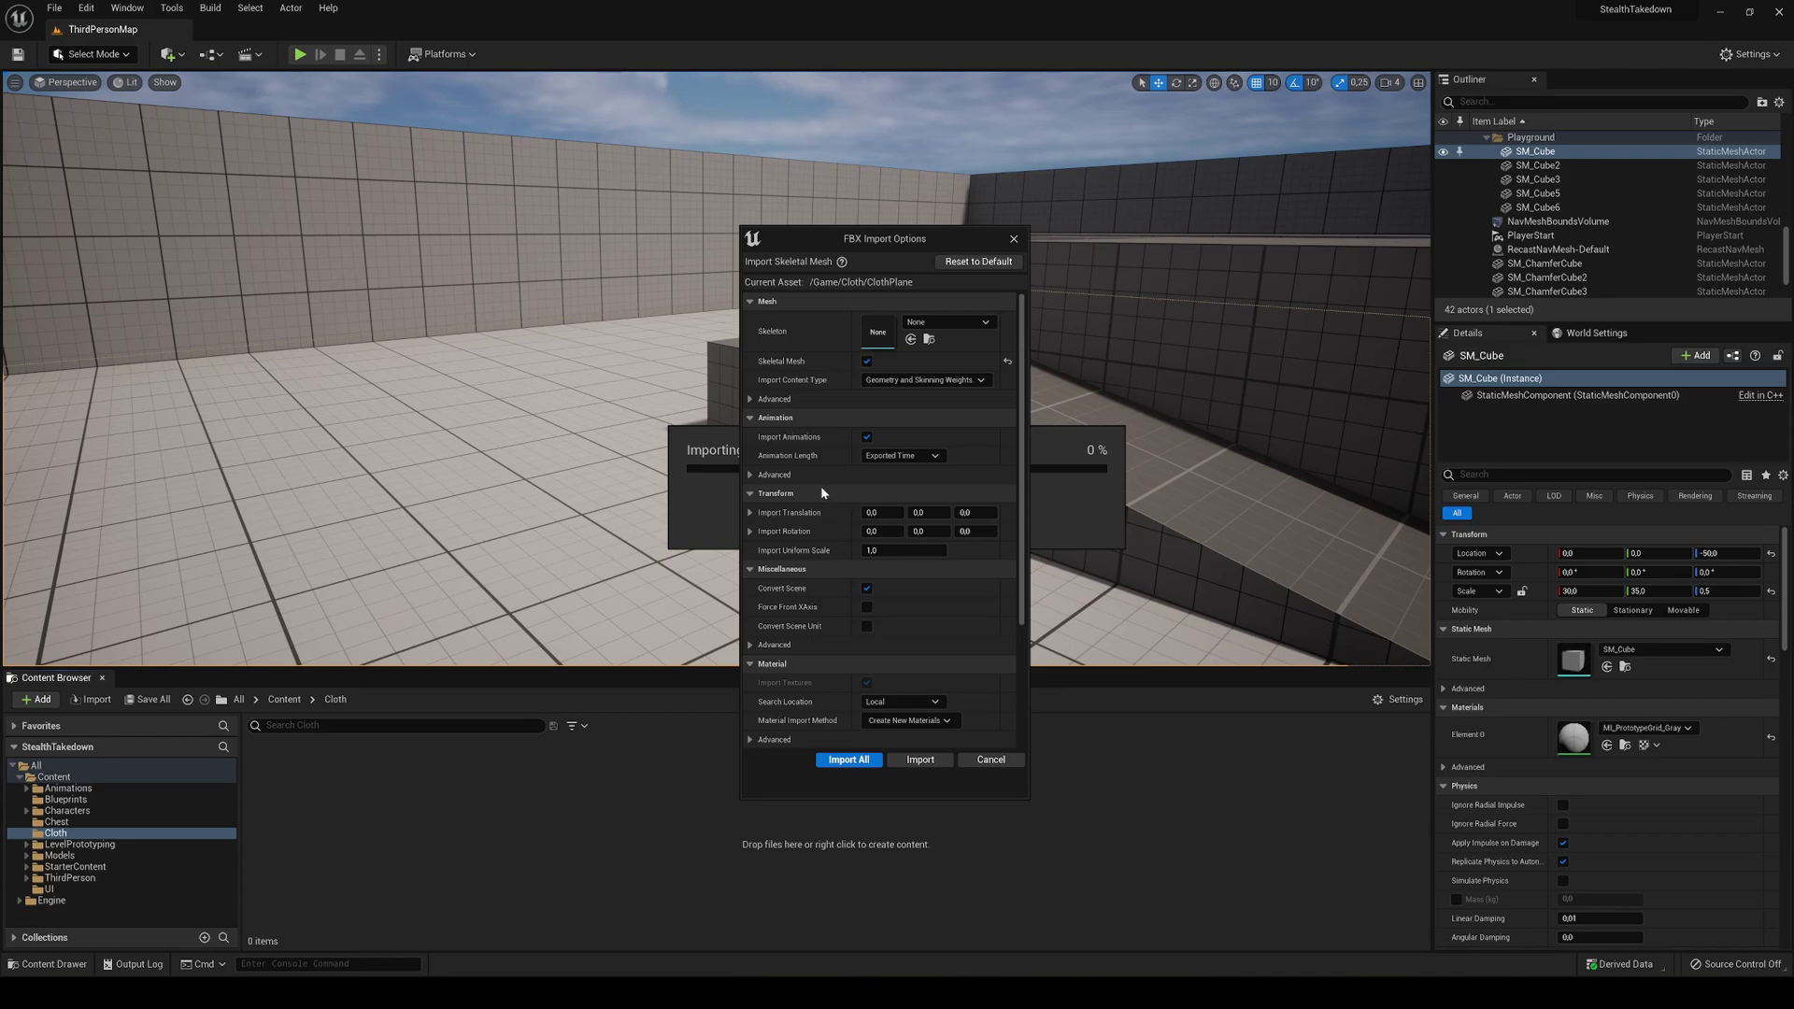
{"action": "left_click", "coordinate": [978, 263]}
{"action": "scroll", "coordinate": [803, 598], "scroll_direction": "down", "scroll_amount": 3}
{"action": "scroll", "coordinate": [820, 598], "scroll_direction": "up", "scroll_amount": 3}
{"action": "scroll", "coordinate": [896, 528], "scroll_direction": "down", "scroll_amount": 3}
{"action": "scroll", "coordinate": [907, 551], "scroll_direction": "up", "scroll_amount": 3}
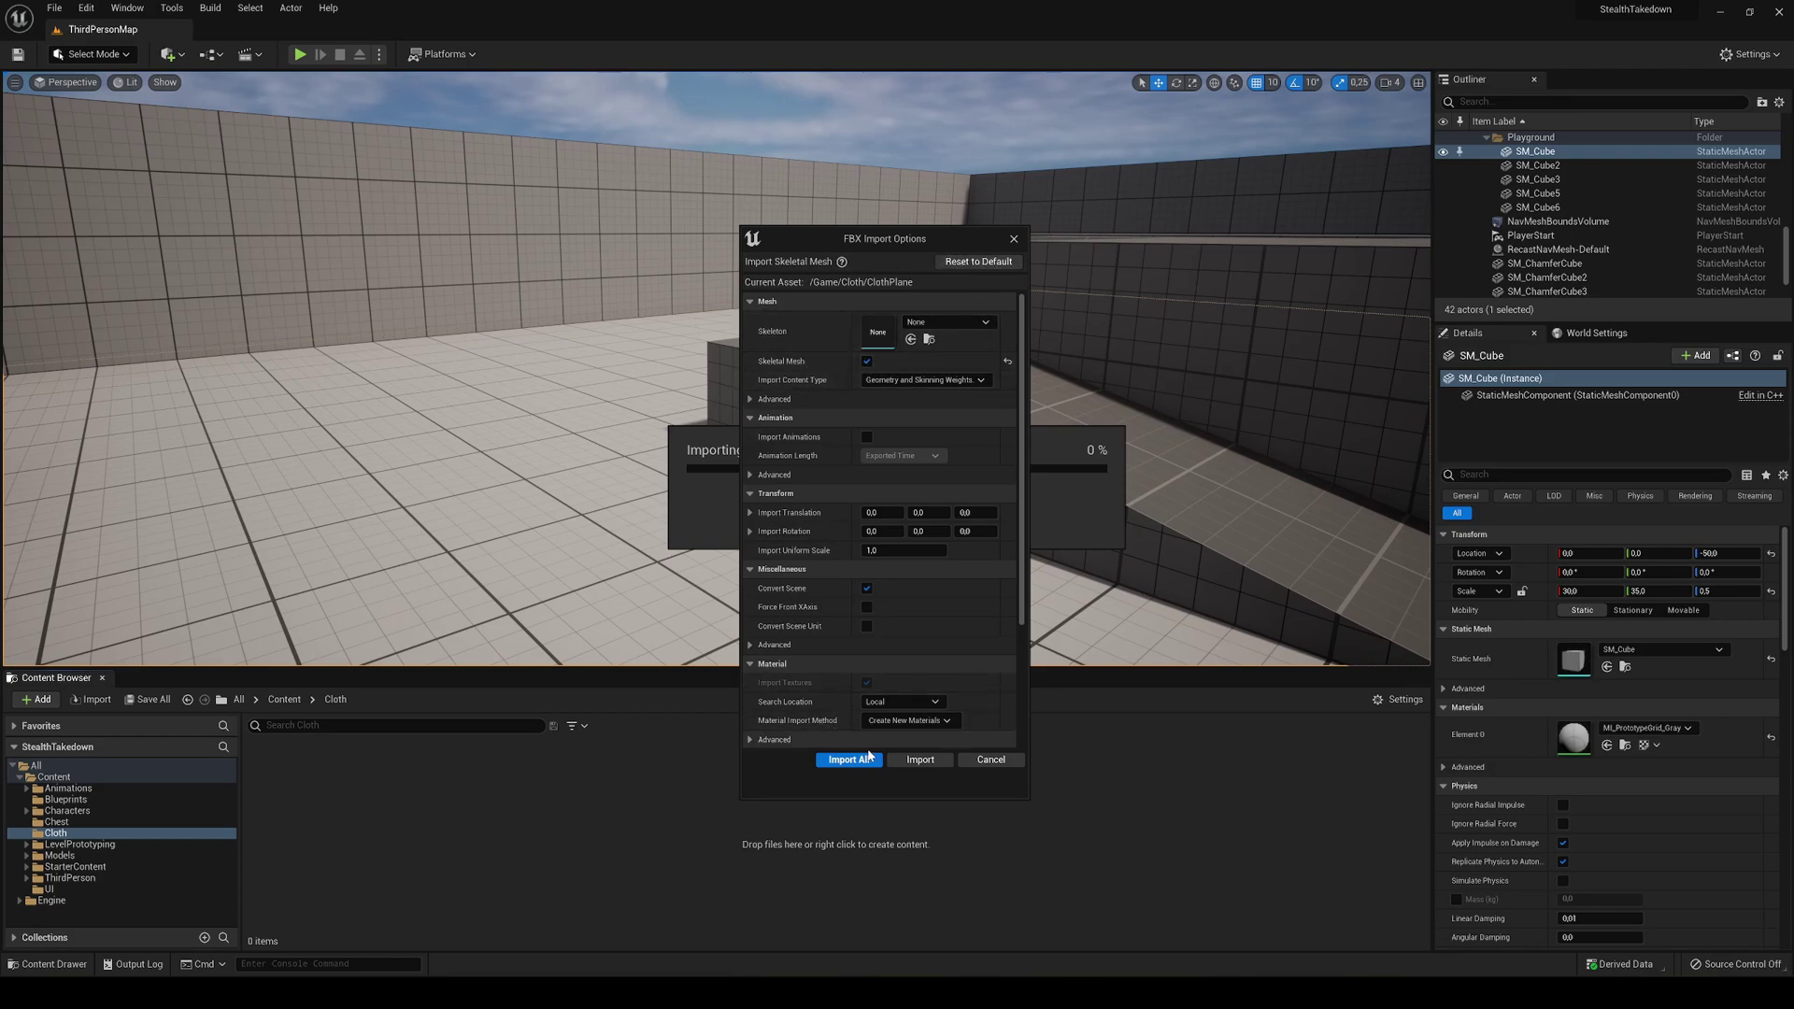
{"action": "left_click", "coordinate": [904, 762]}
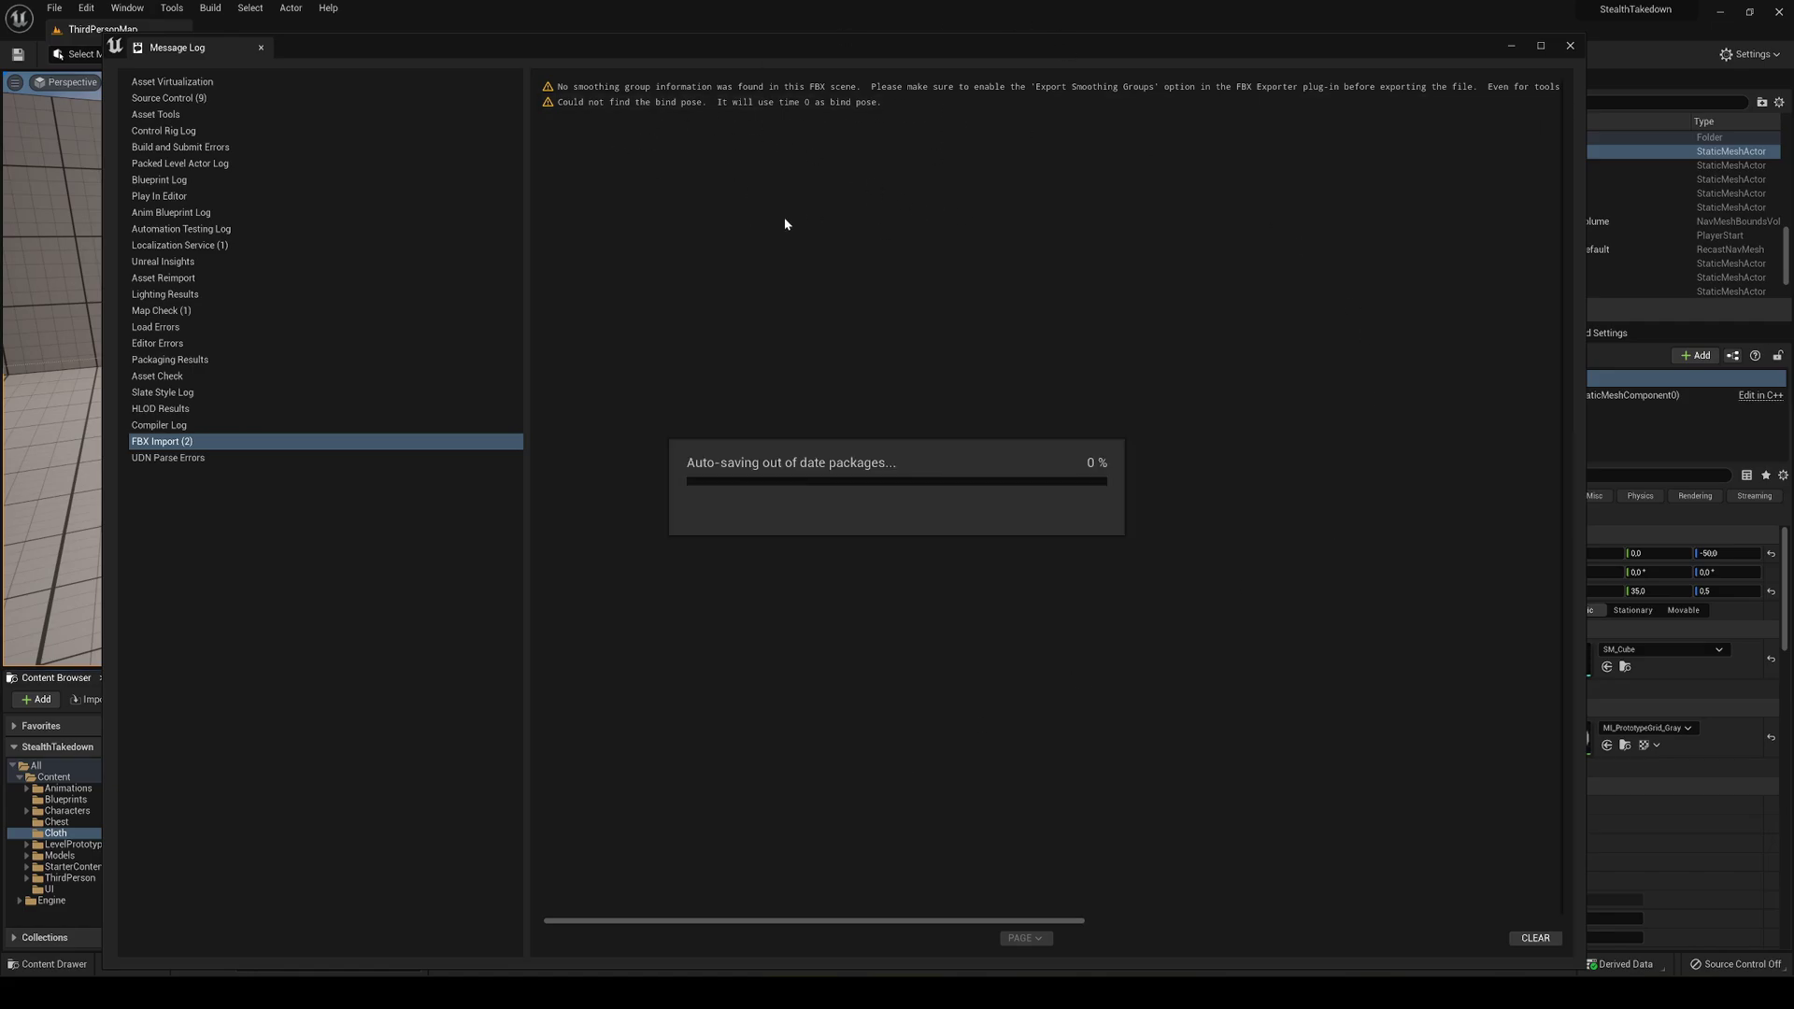
{"action": "left_click", "coordinate": [1570, 44]}
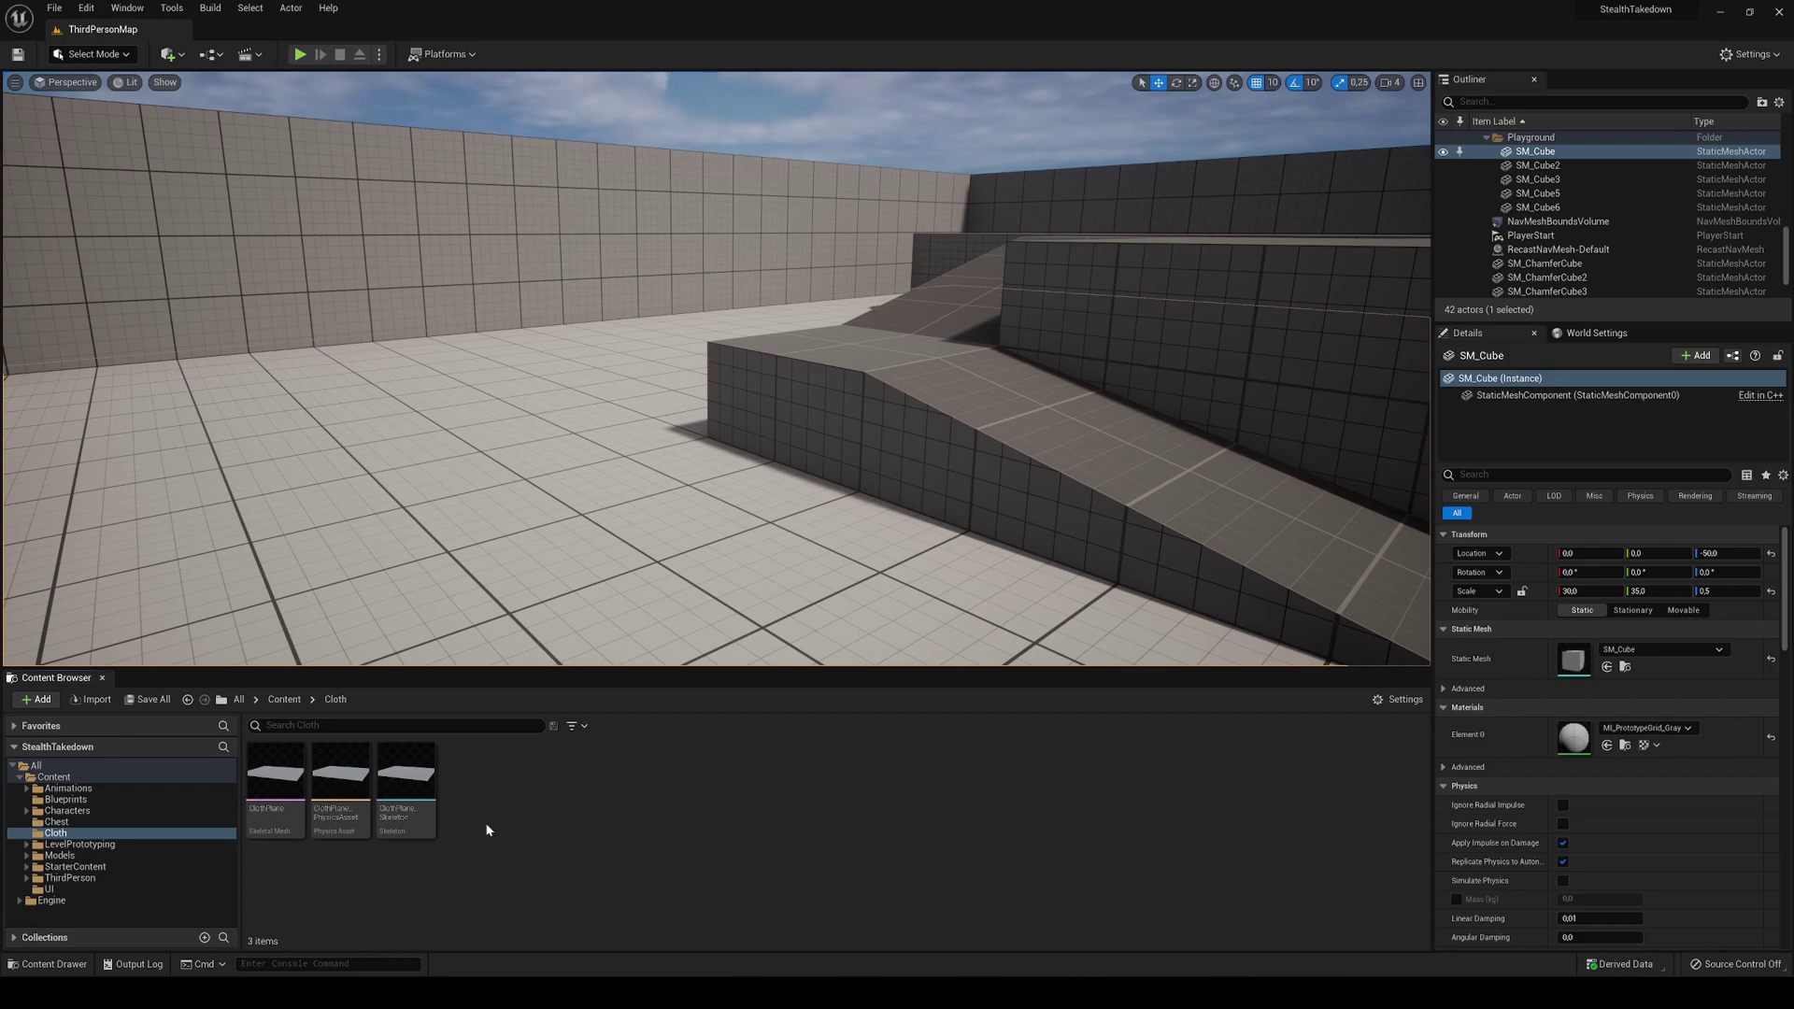
{"action": "left_click", "coordinate": [291, 823]}
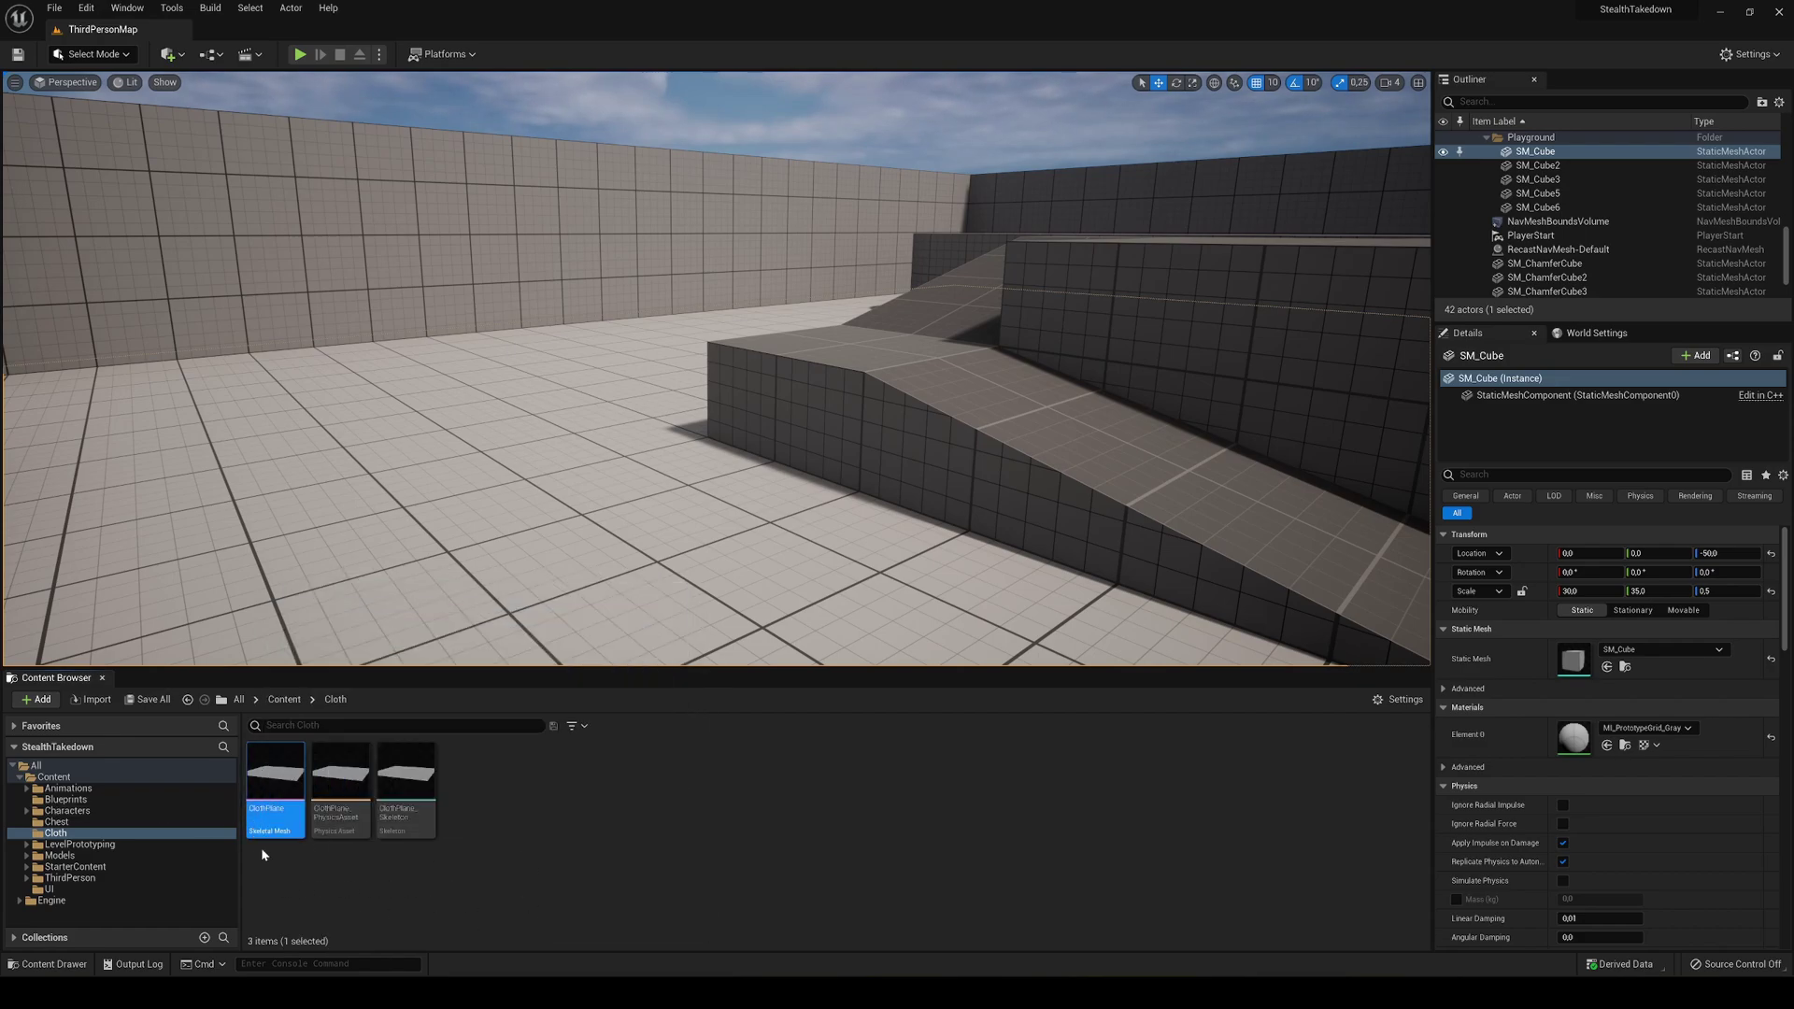
{"action": "left_click", "coordinate": [340, 803]}
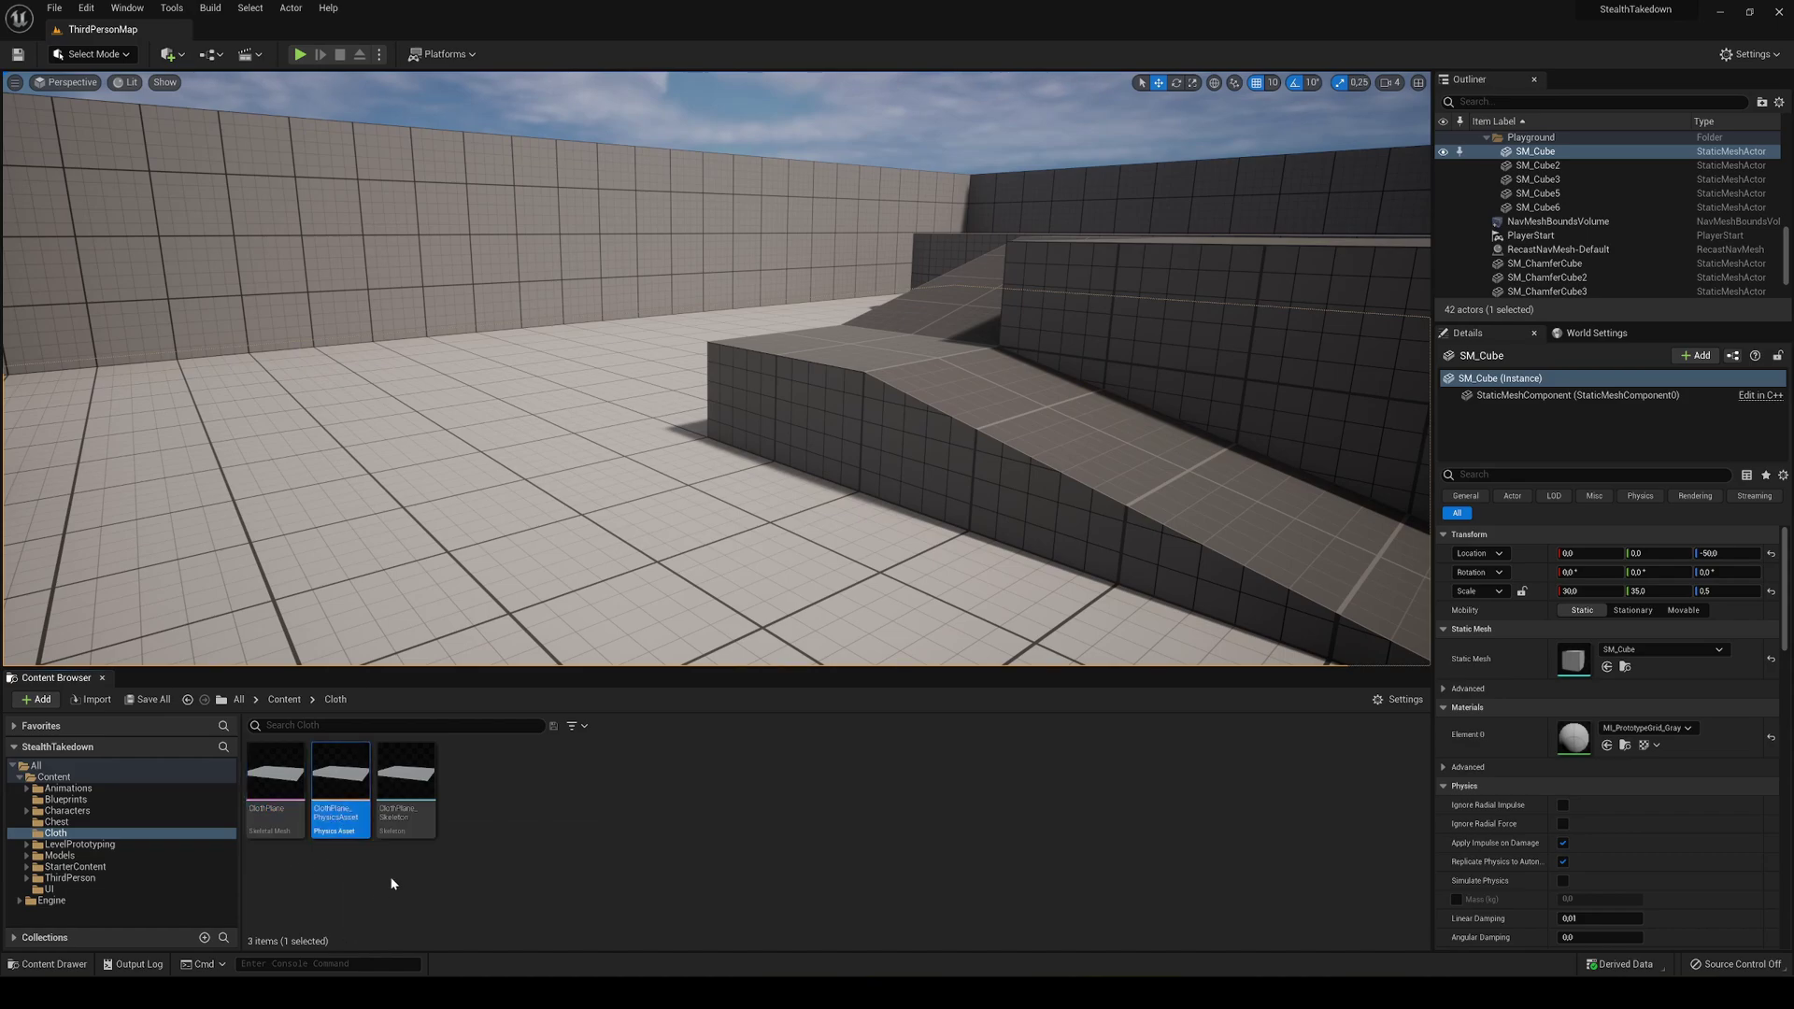
{"action": "left_click", "coordinate": [404, 811]}
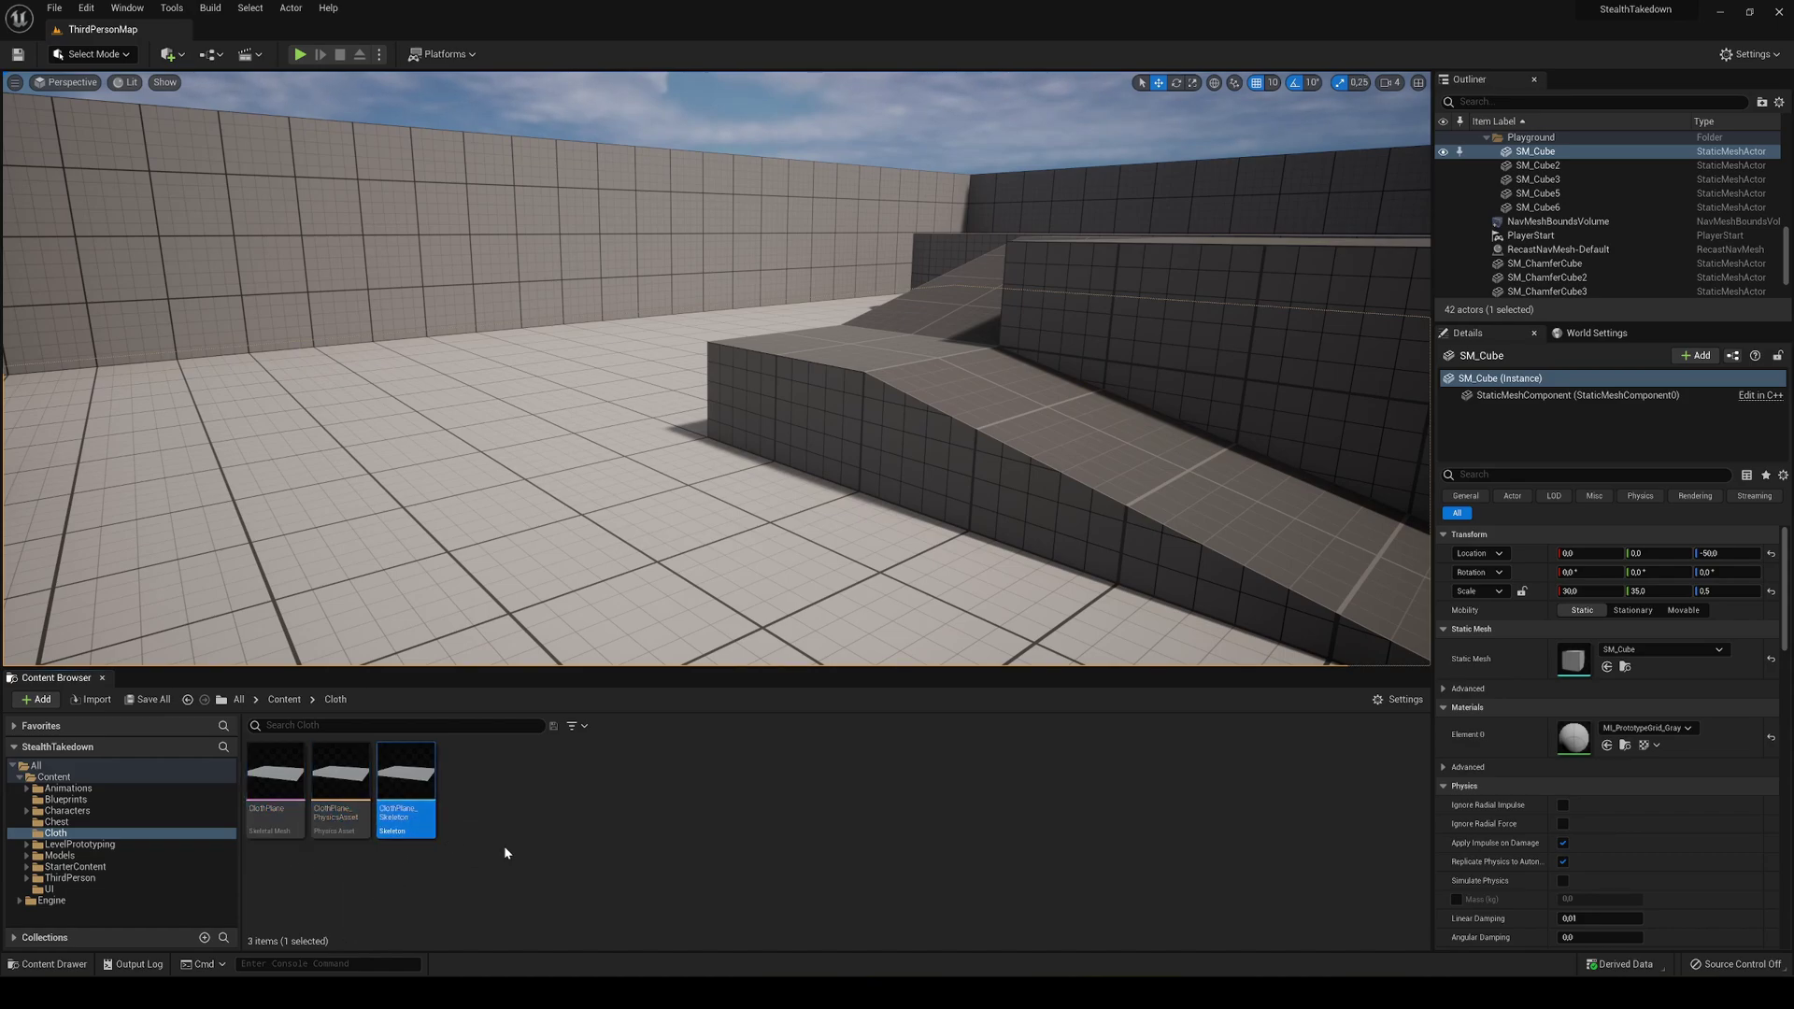
{"action": "left_click", "coordinate": [276, 766]}
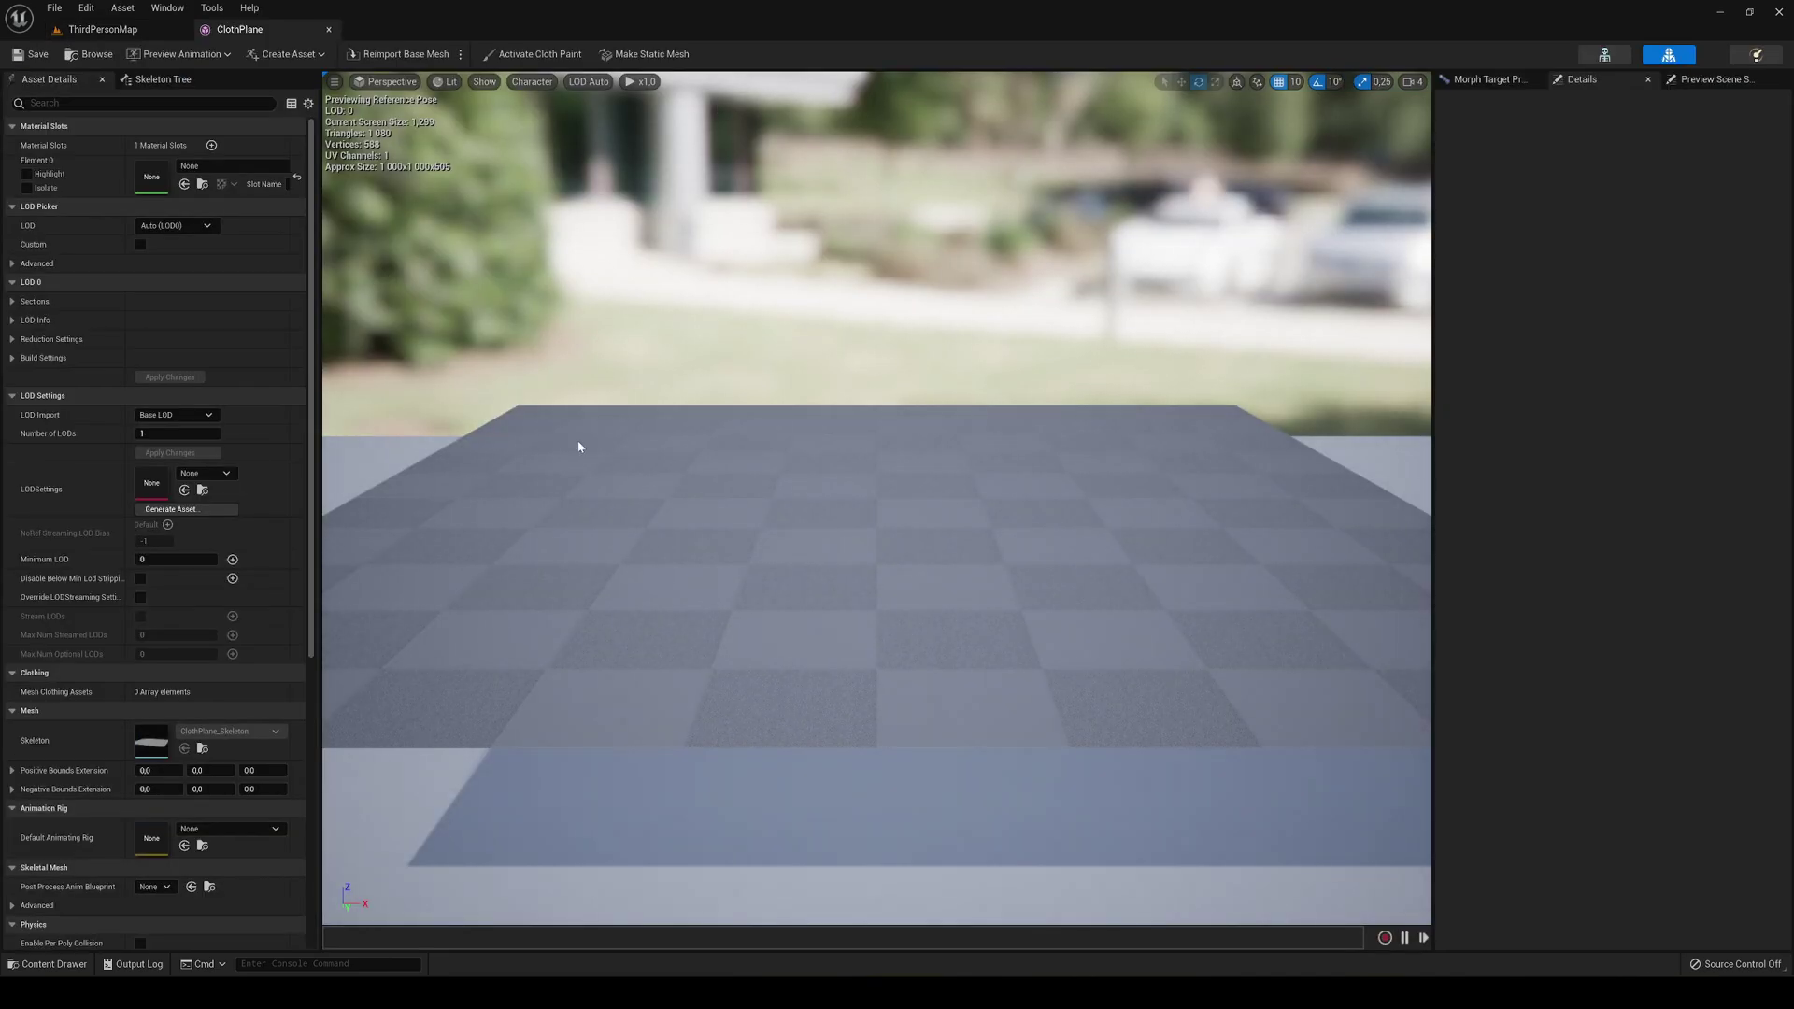
Orbit the skeletal mesh preview to view the ClothPlane from above.
{"action": "scroll", "coordinate": [733, 434], "scroll_direction": "down", "scroll_amount": 3}
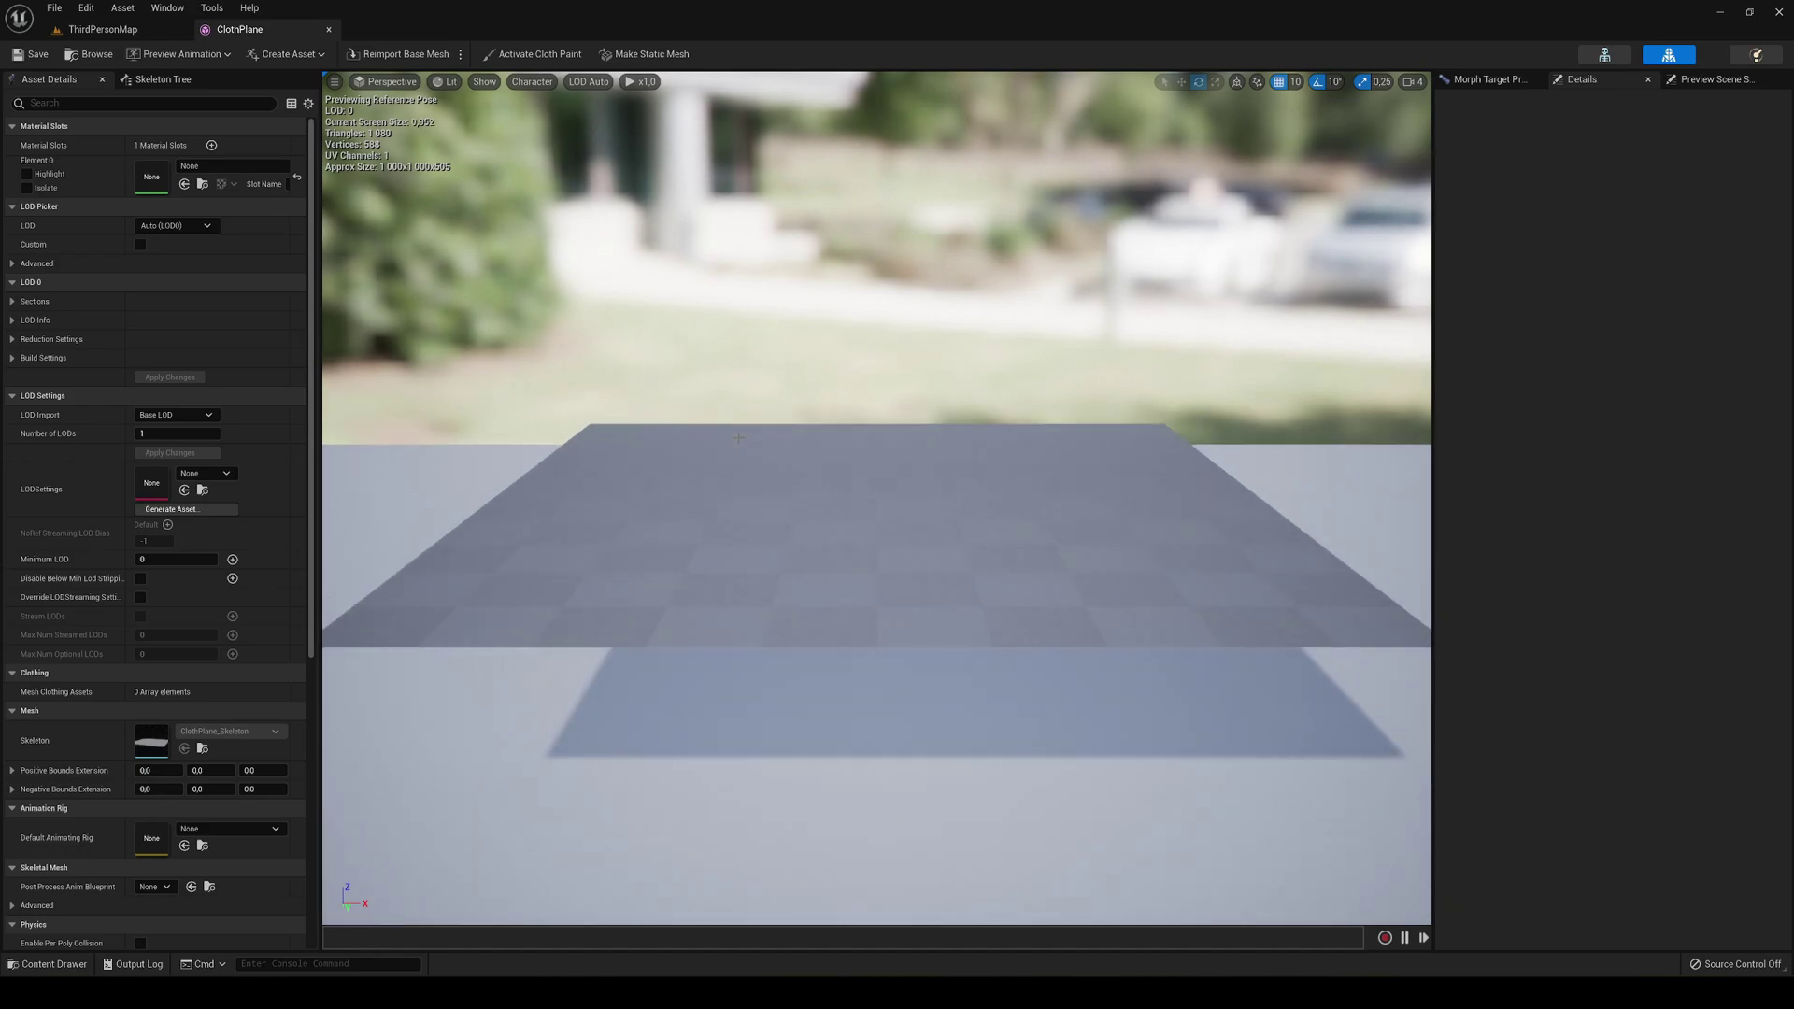
{"action": "left_click_drag", "start_coordinate": [733, 435], "coordinate": [635, 439], "text": "alt"}
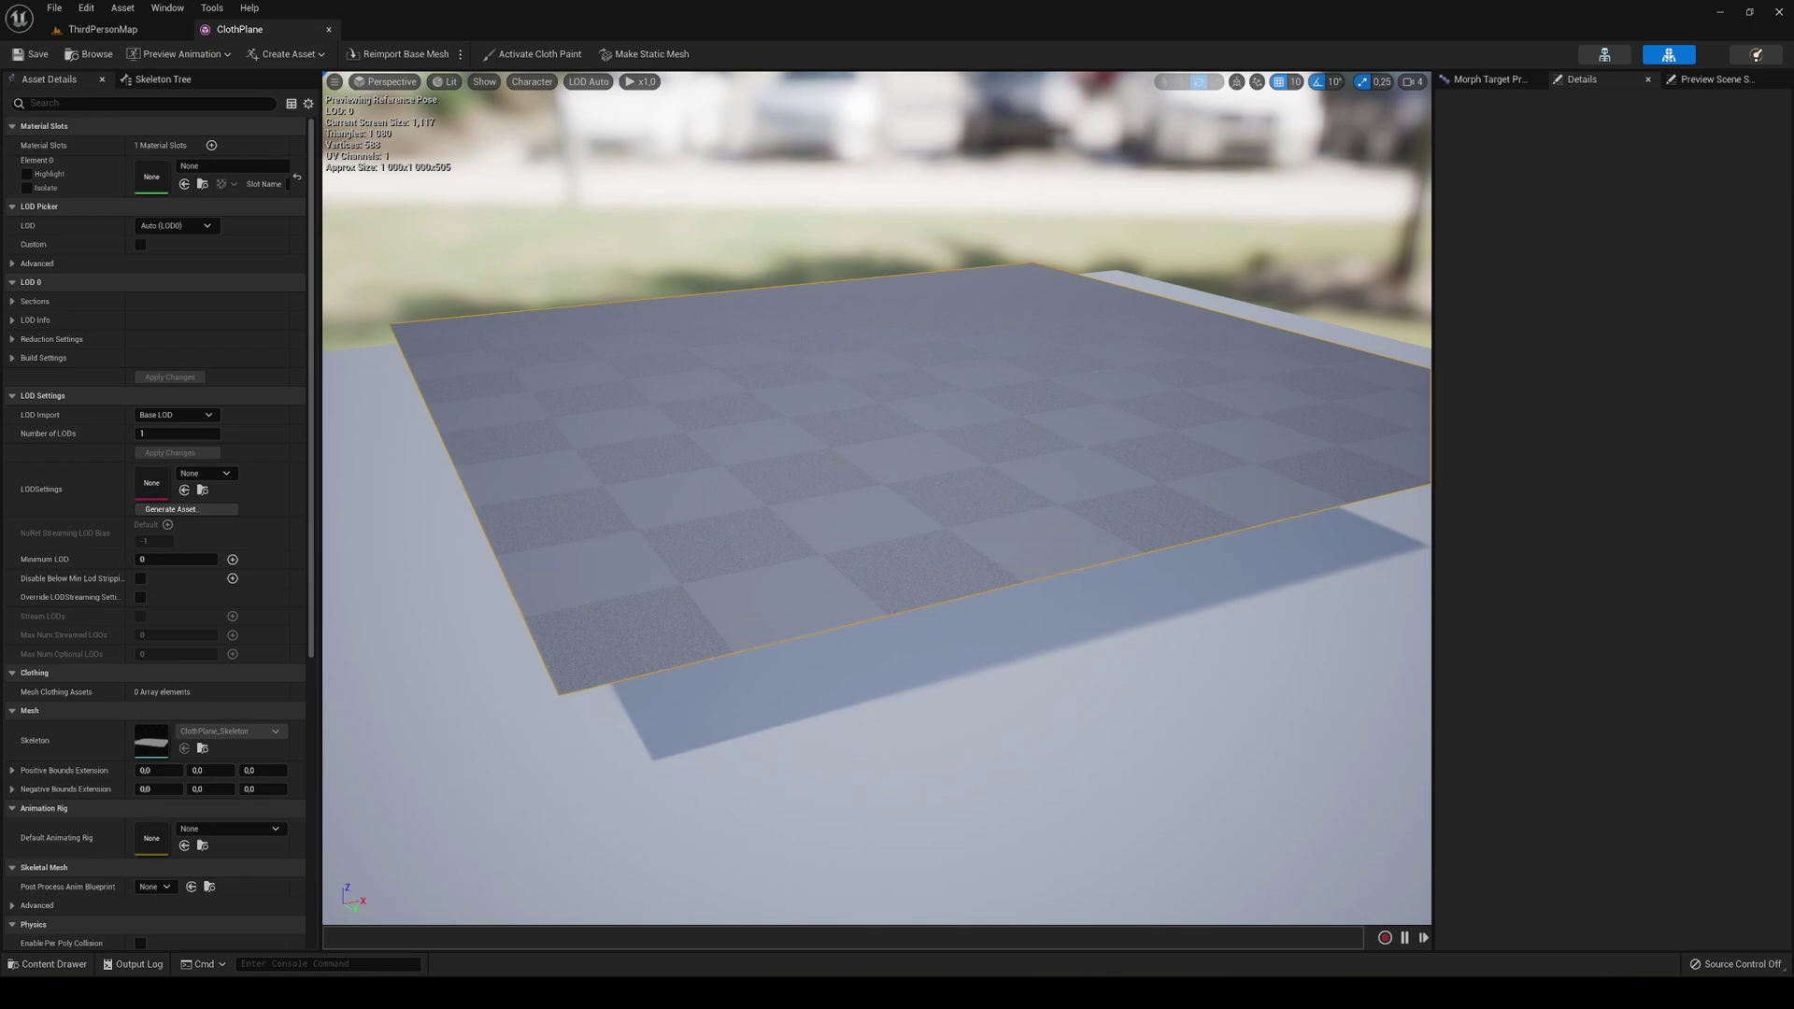
{"action": "left_click_drag", "start_coordinate": [635, 439], "coordinate": [607, 435], "text": "alt"}
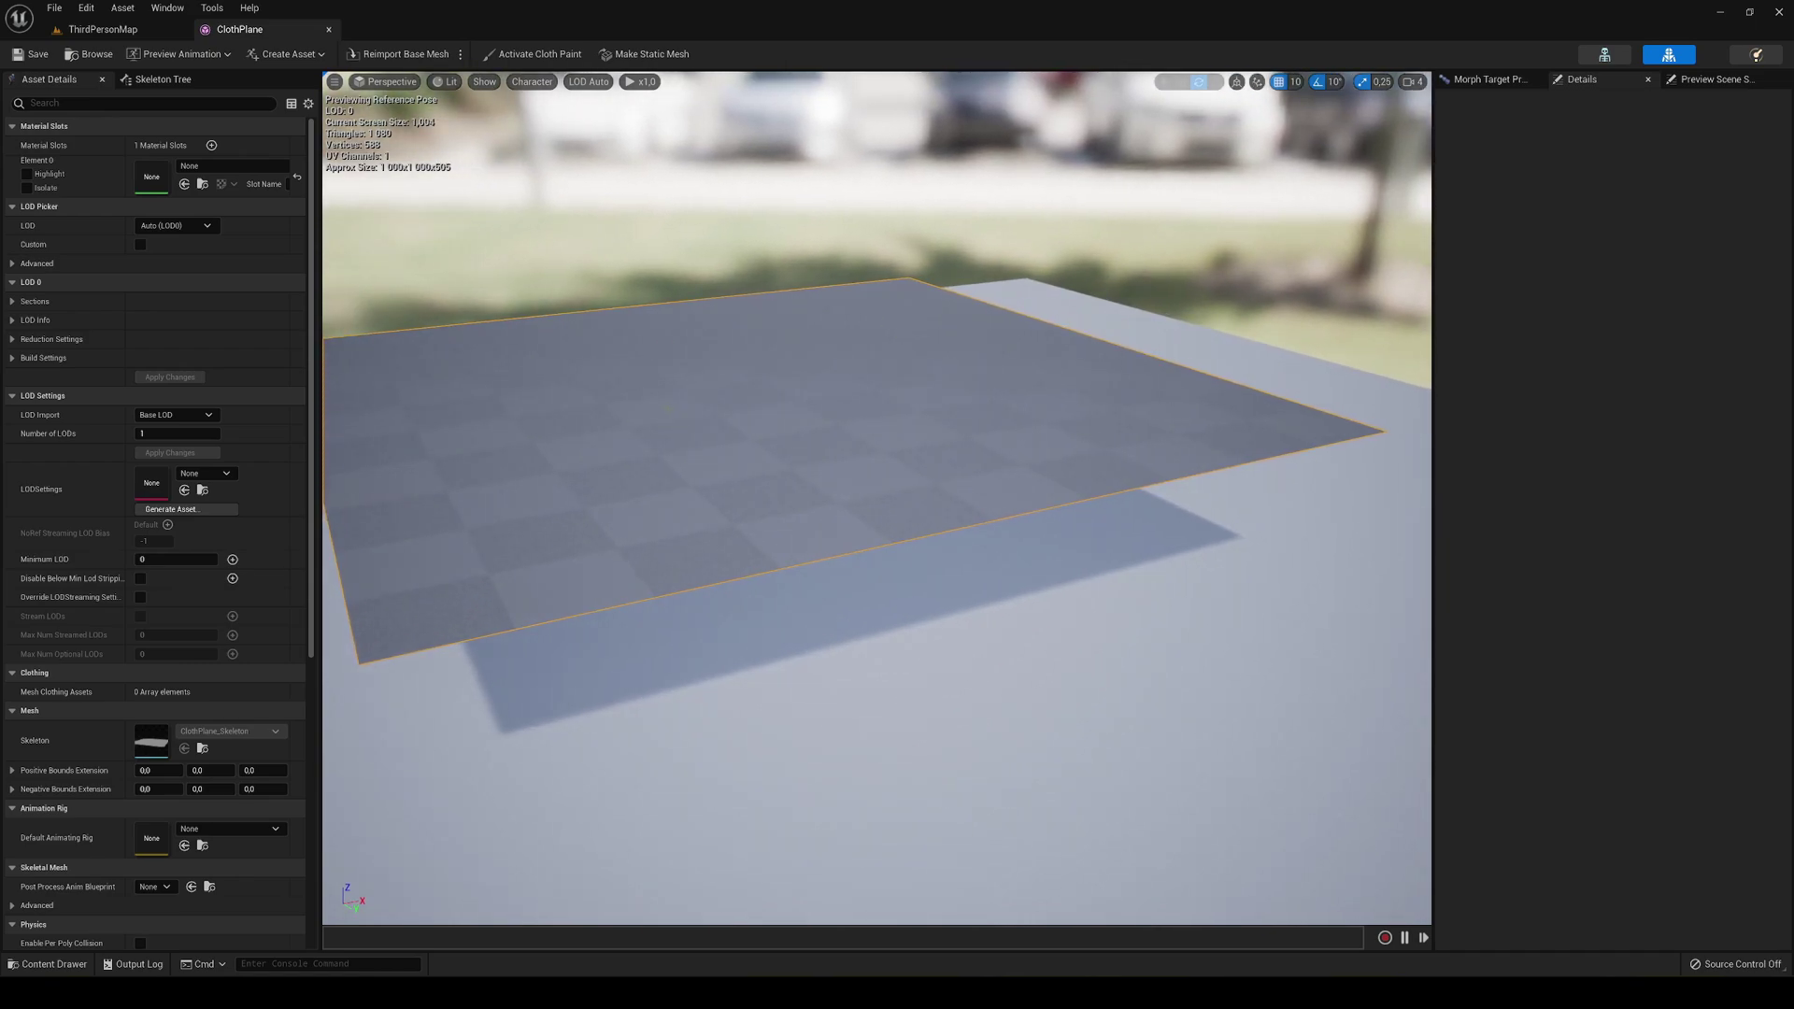
Create clothing data from LOD0 Section 0 using ClothPlane_PhysicsAsset for collision.
{"action": "right_click", "coordinate": [669, 412]}
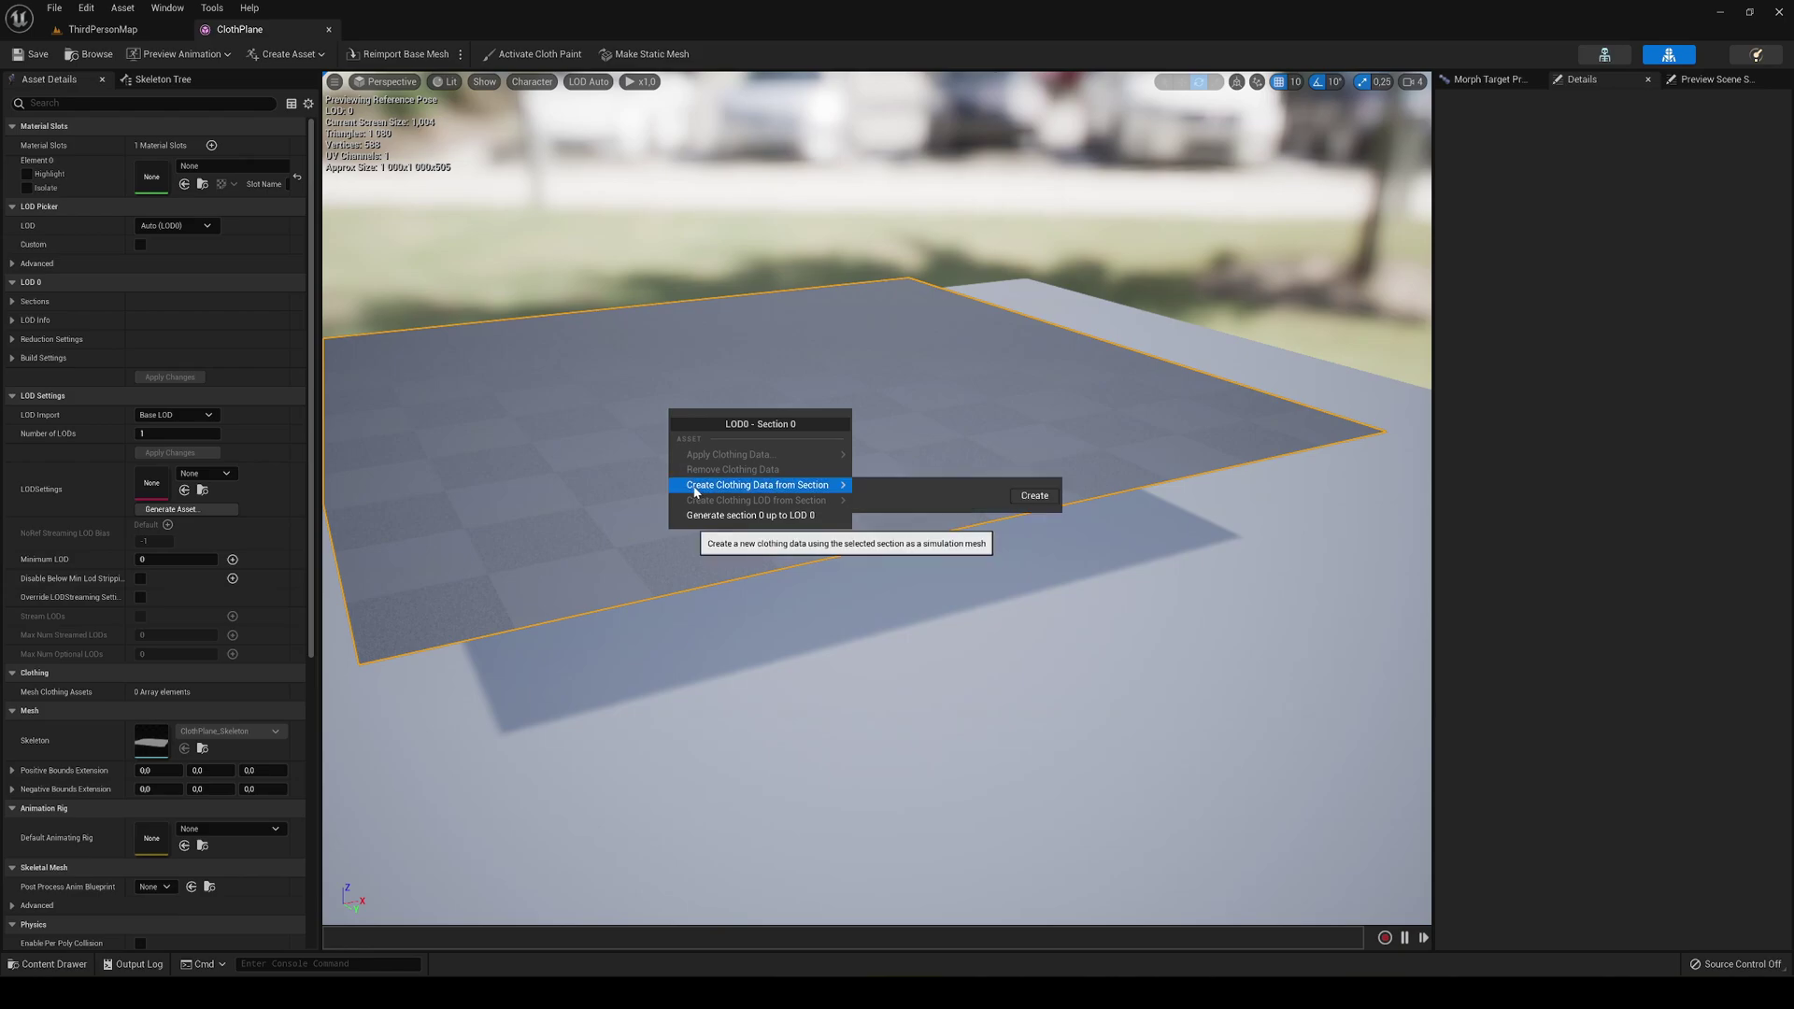
{"action": "mouse_move", "coordinate": [766, 490]}
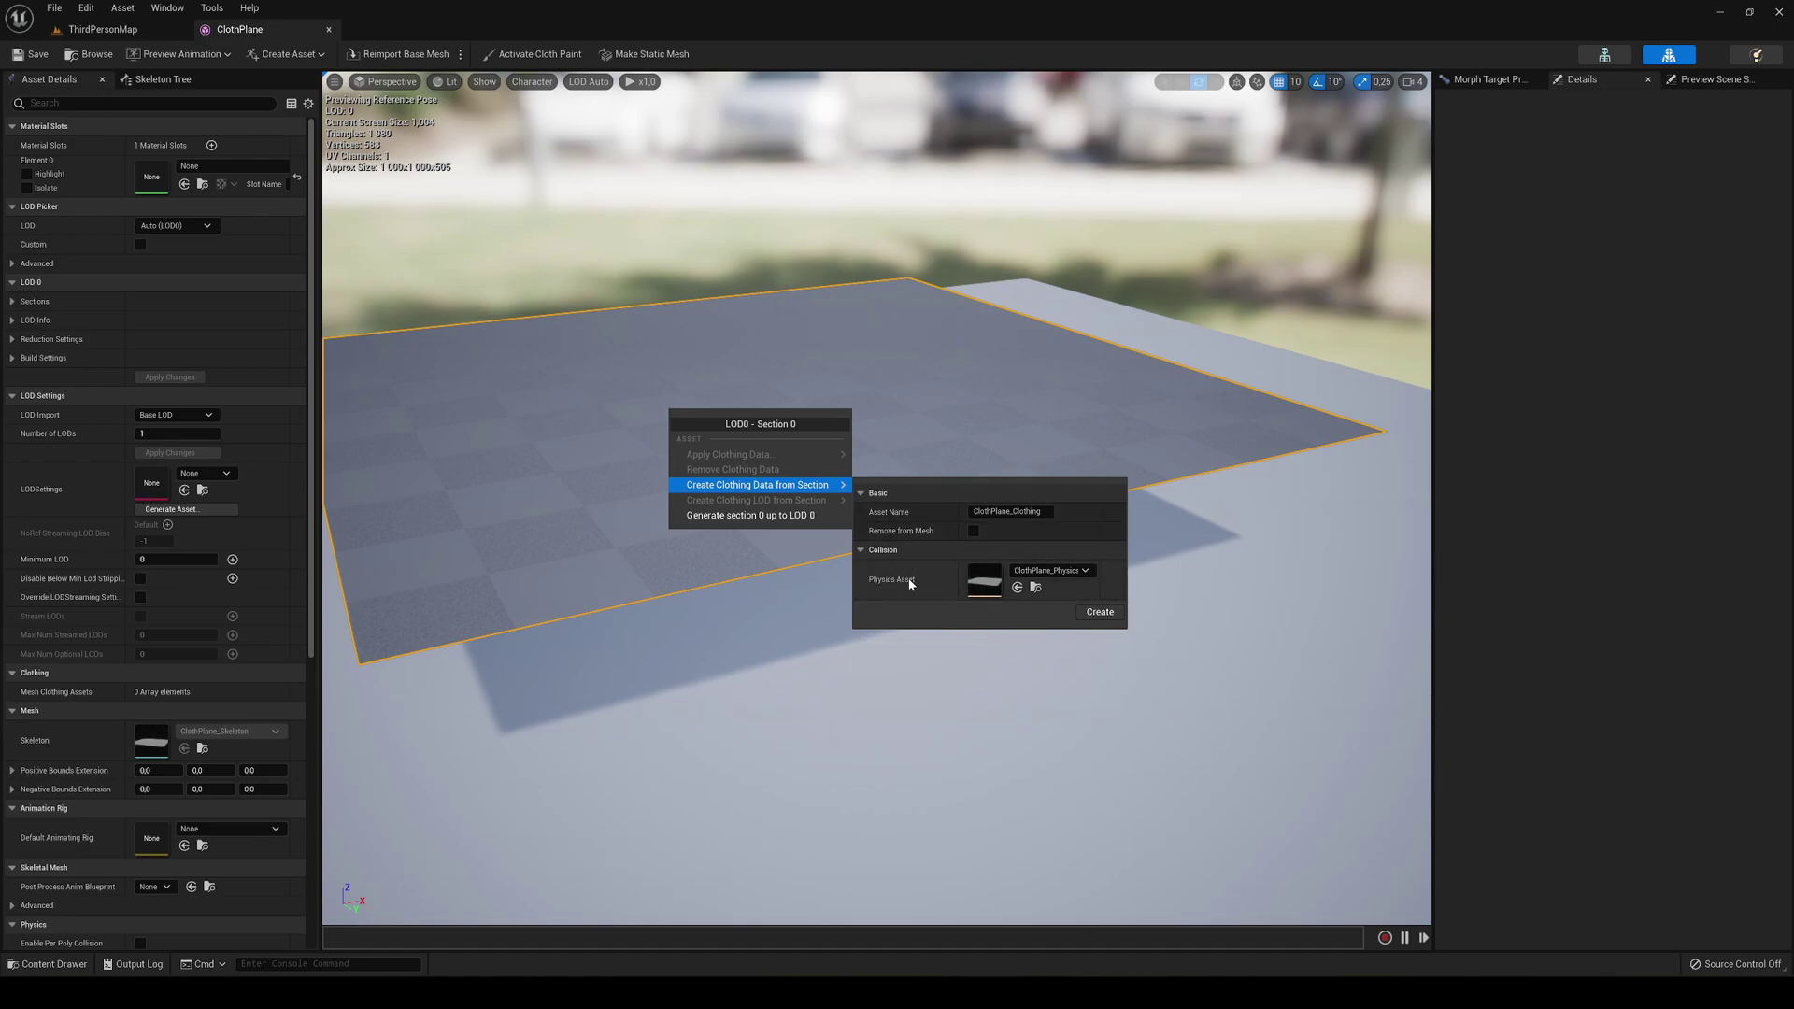
{"action": "left_click", "coordinate": [1046, 572]}
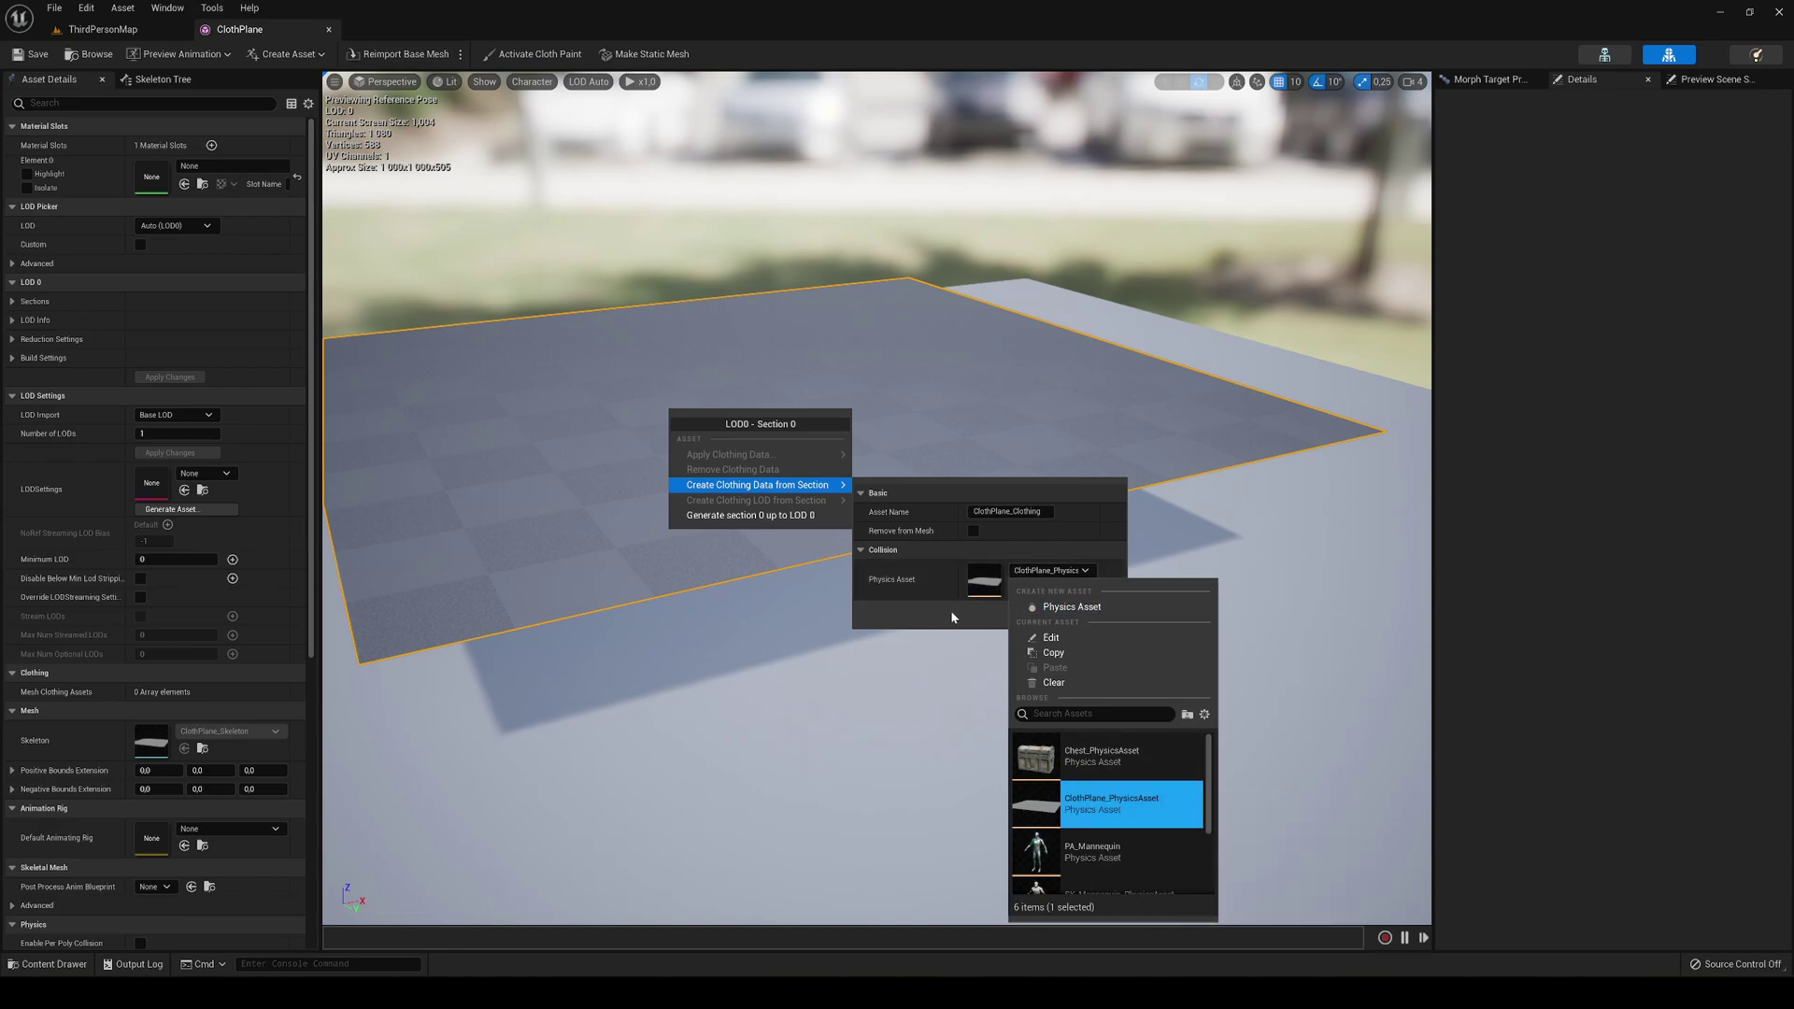
{"action": "left_click", "coordinate": [1062, 568]}
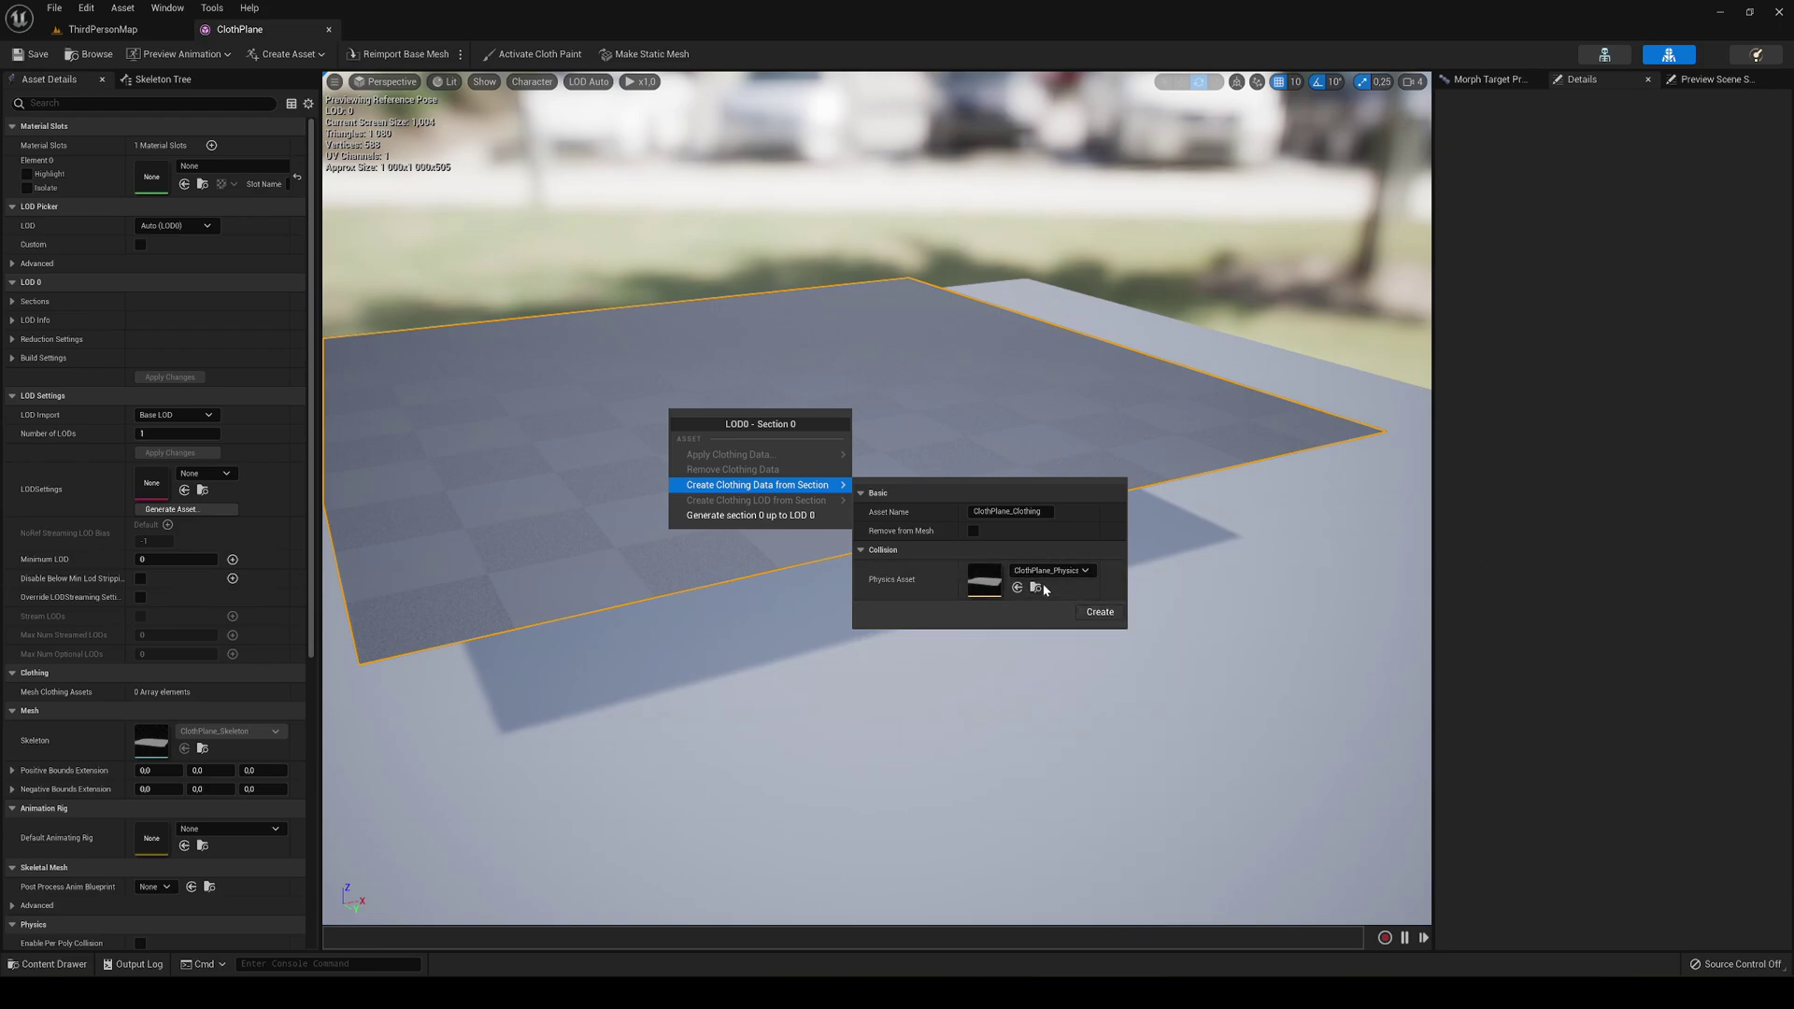
{"action": "left_click", "coordinate": [1100, 612]}
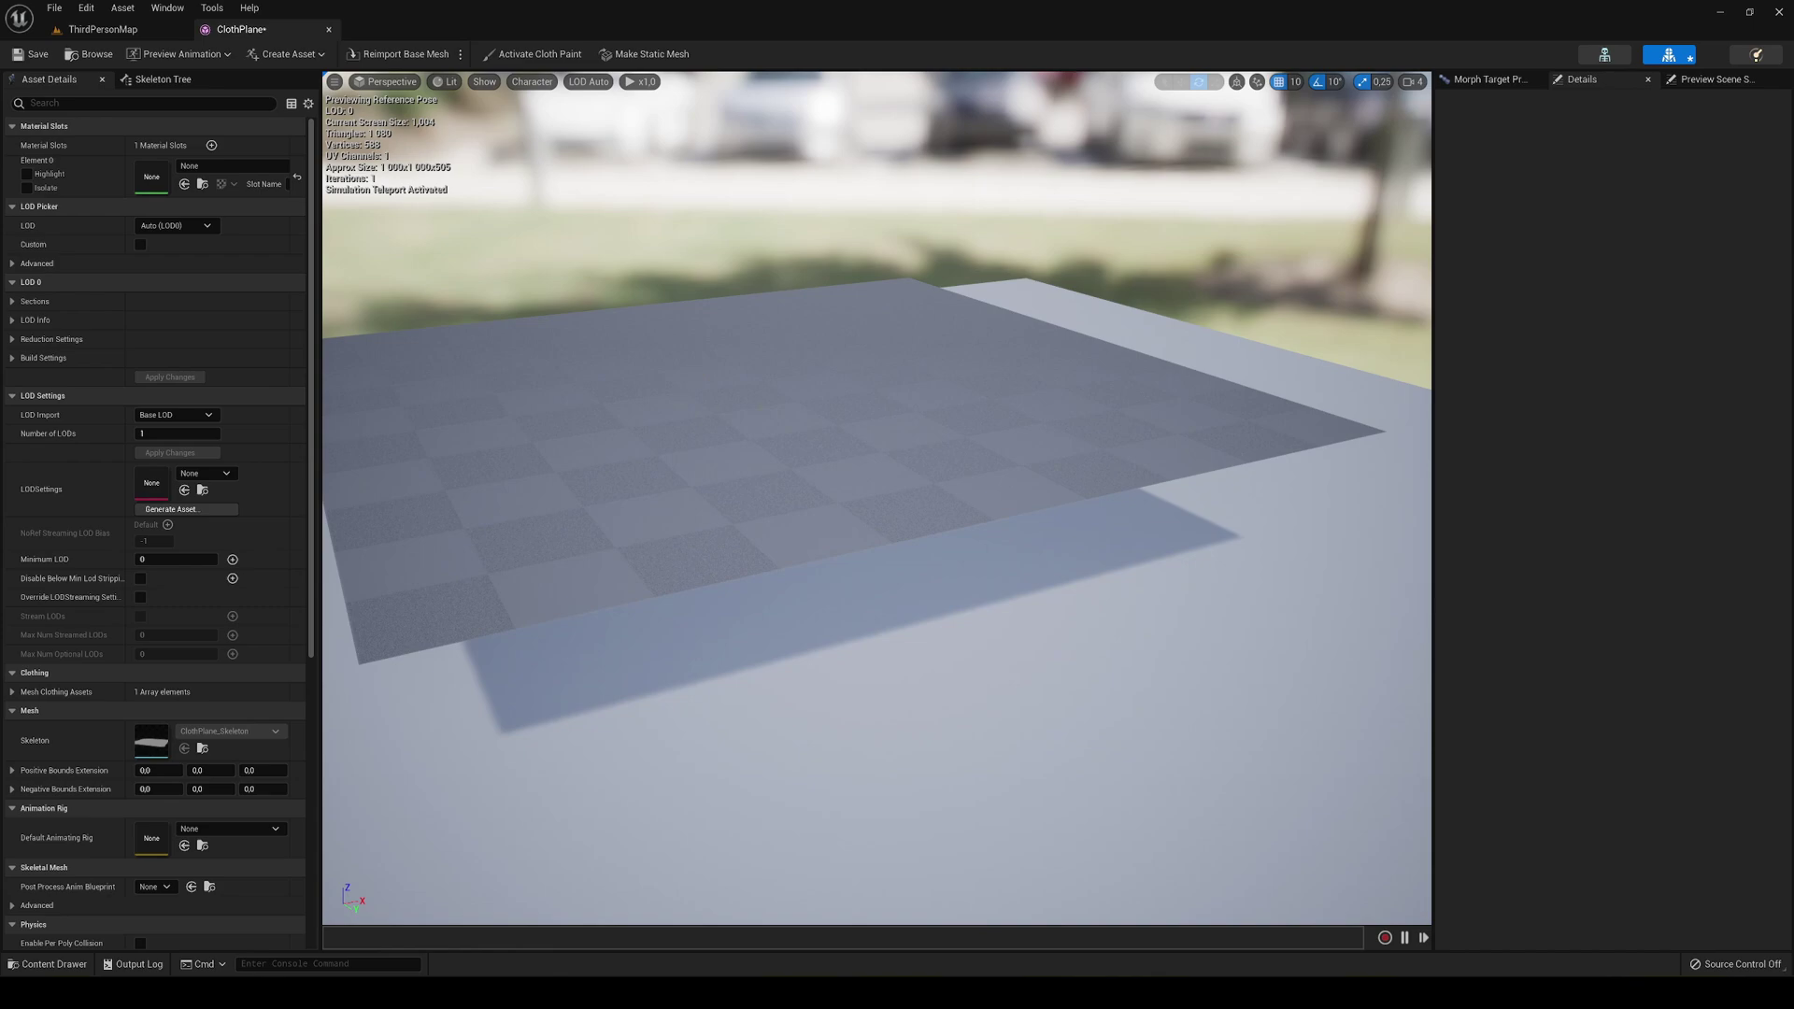
Show the Plane bone's transform details and activate Cloth Paint mode.
{"action": "left_click", "coordinate": [1587, 82]}
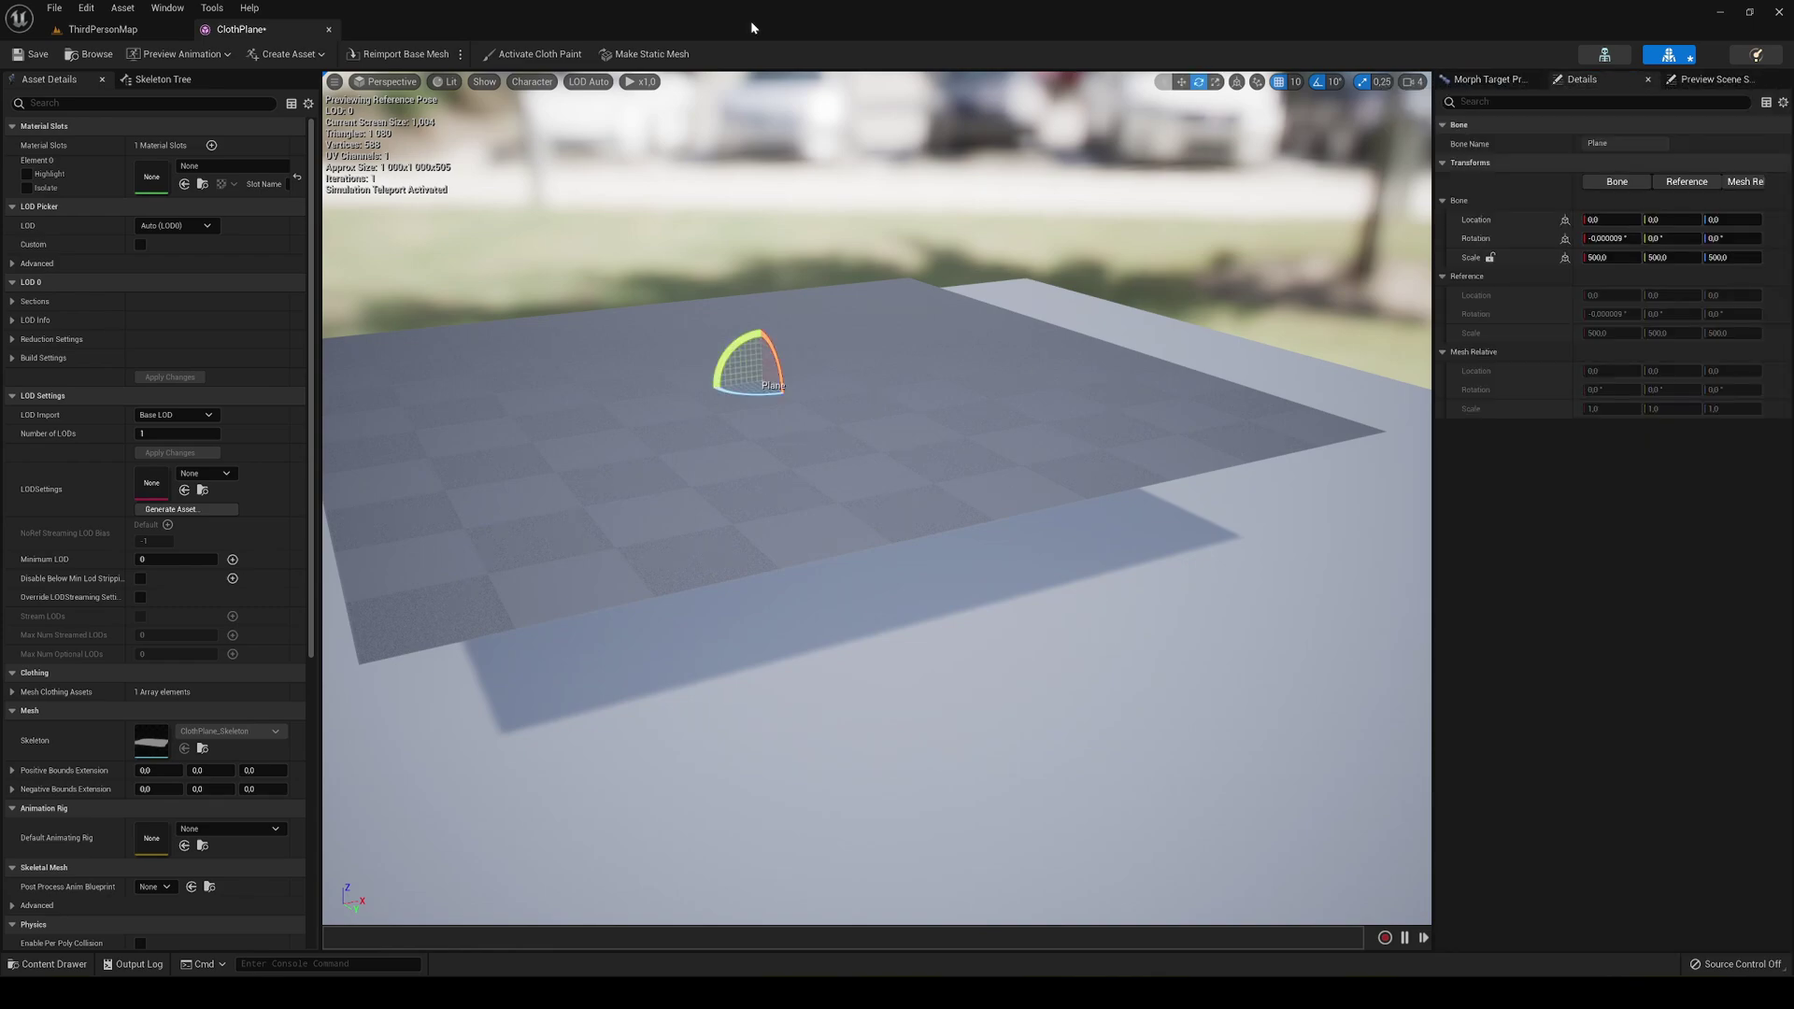
{"action": "left_click", "coordinate": [537, 56]}
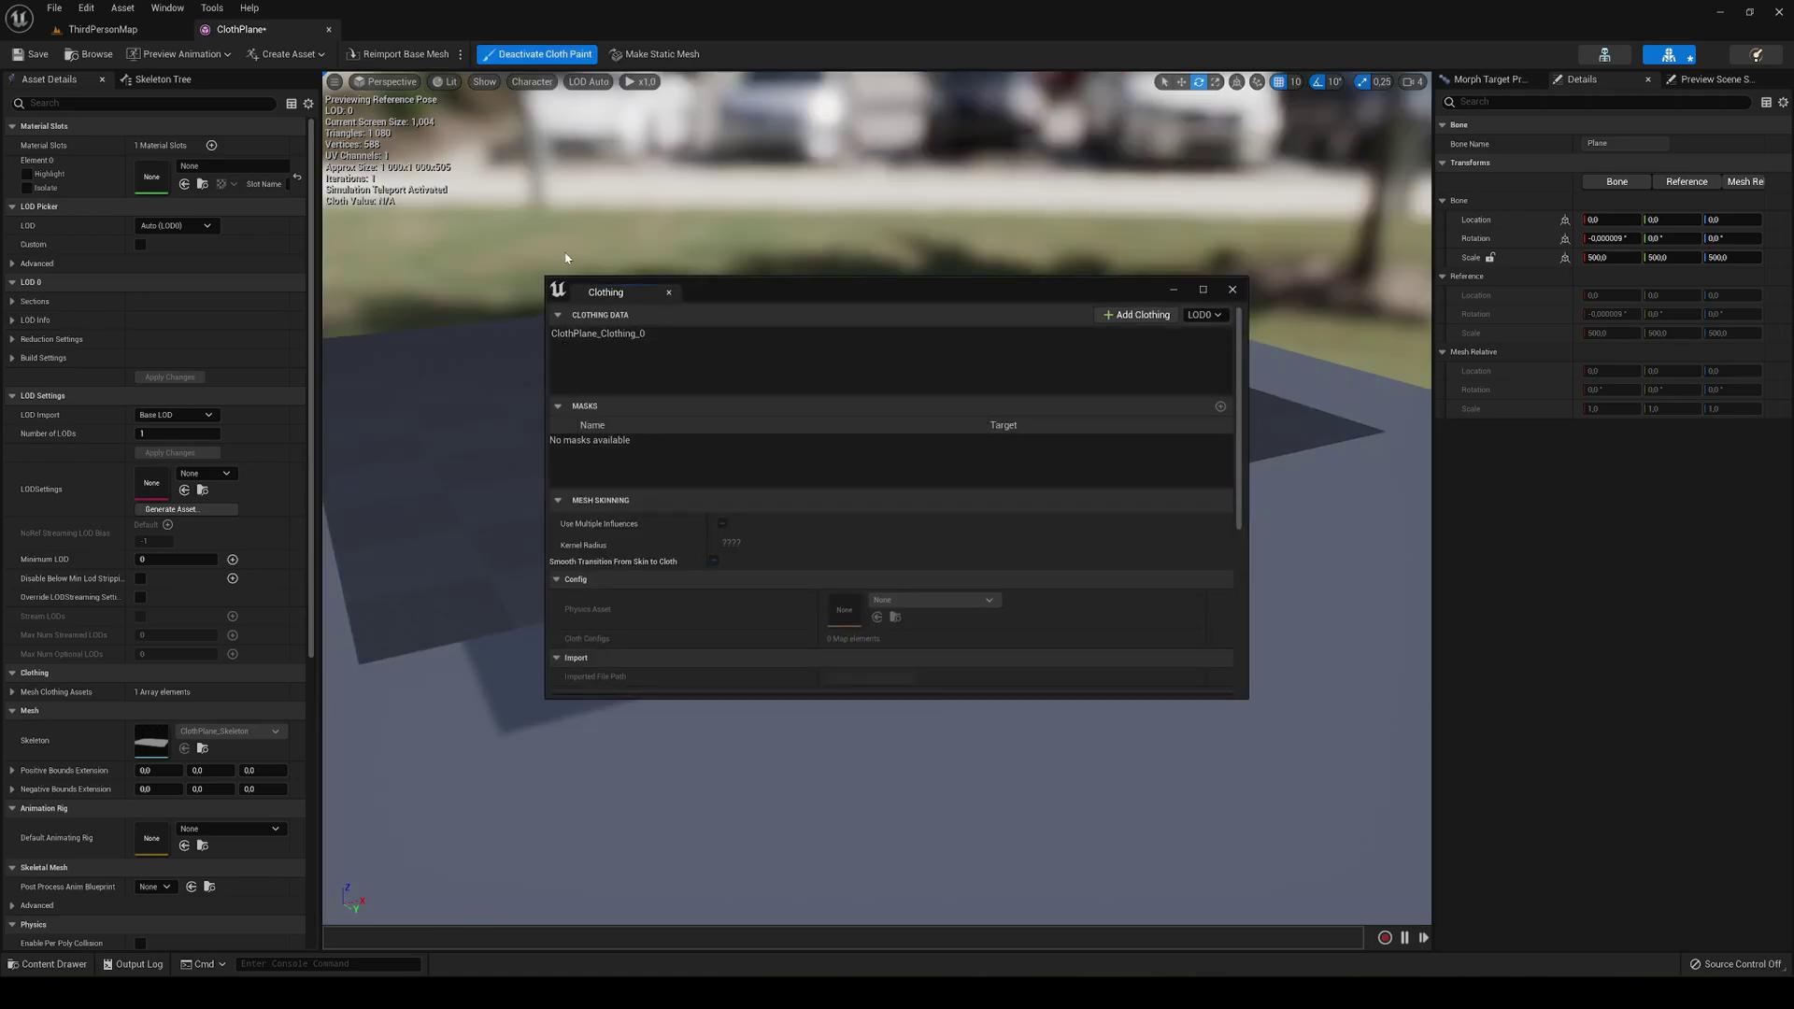
Dock the Clothing window and select ClothPlane_Clothing_0 for painting.
{"action": "left_click_drag", "start_coordinate": [598, 293], "coordinate": [1479, 83]}
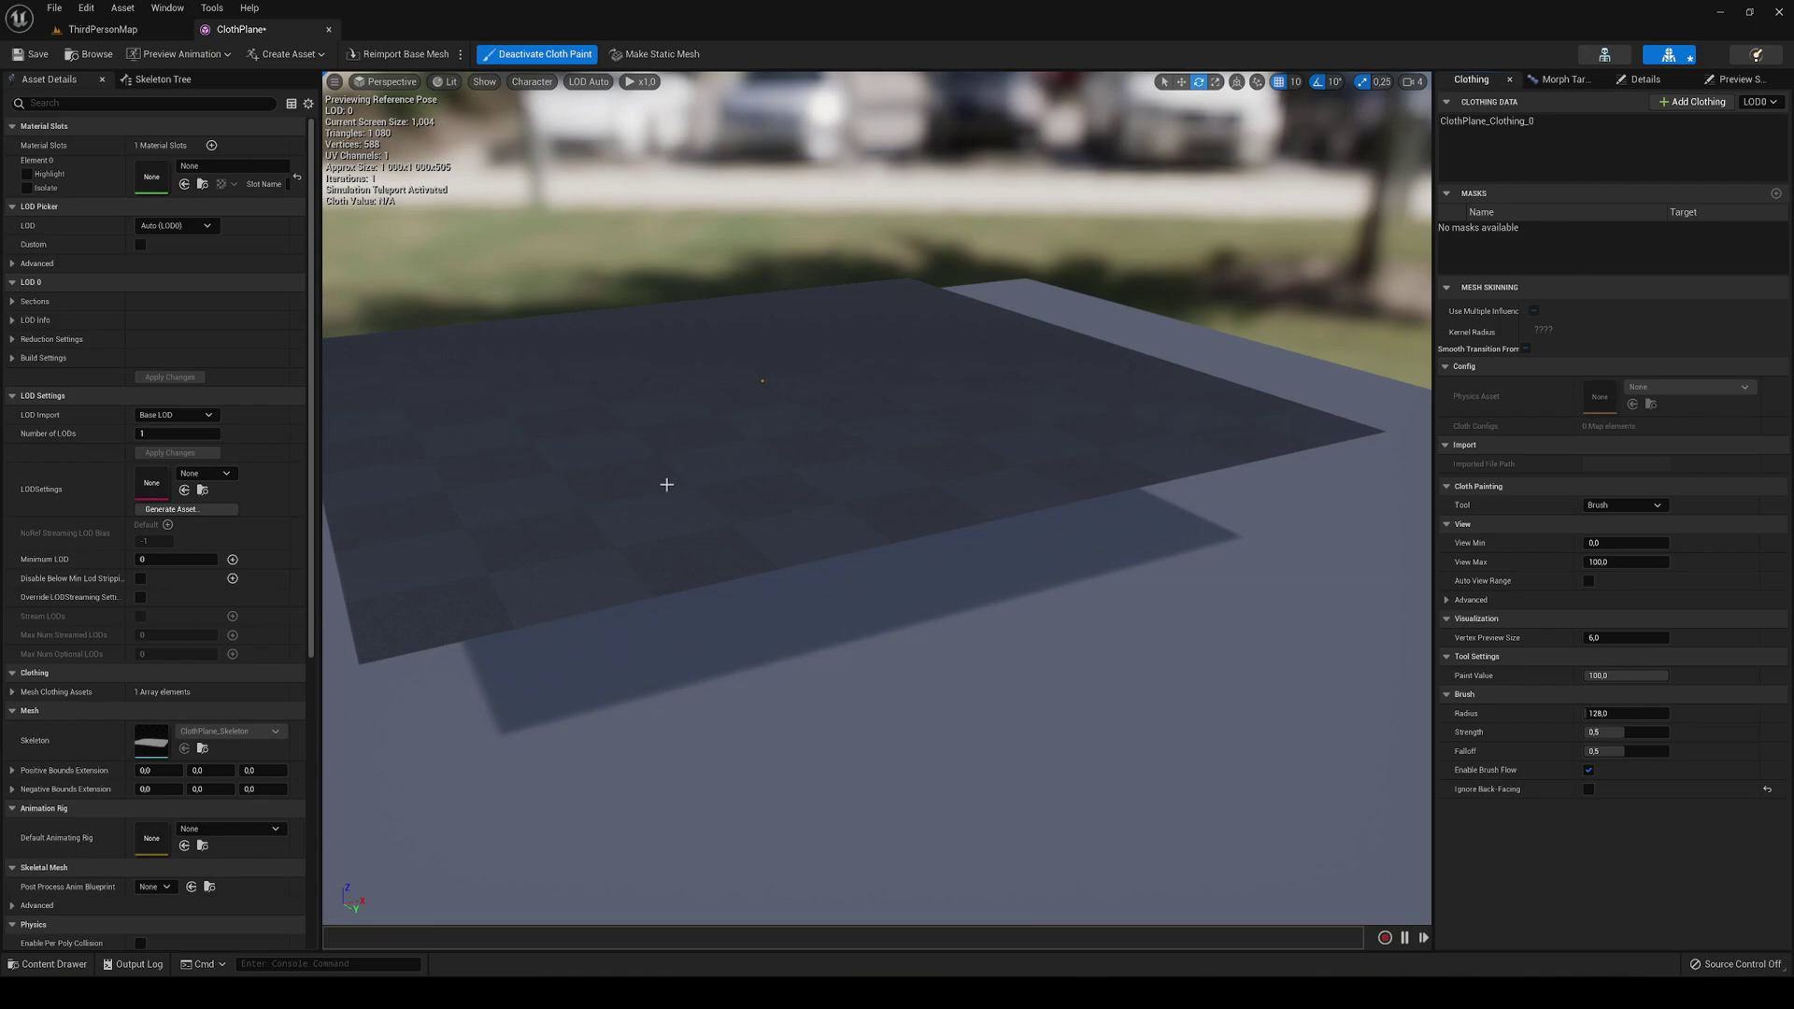
{"action": "scroll", "coordinate": [711, 494], "scroll_direction": "down", "scroll_amount": 1}
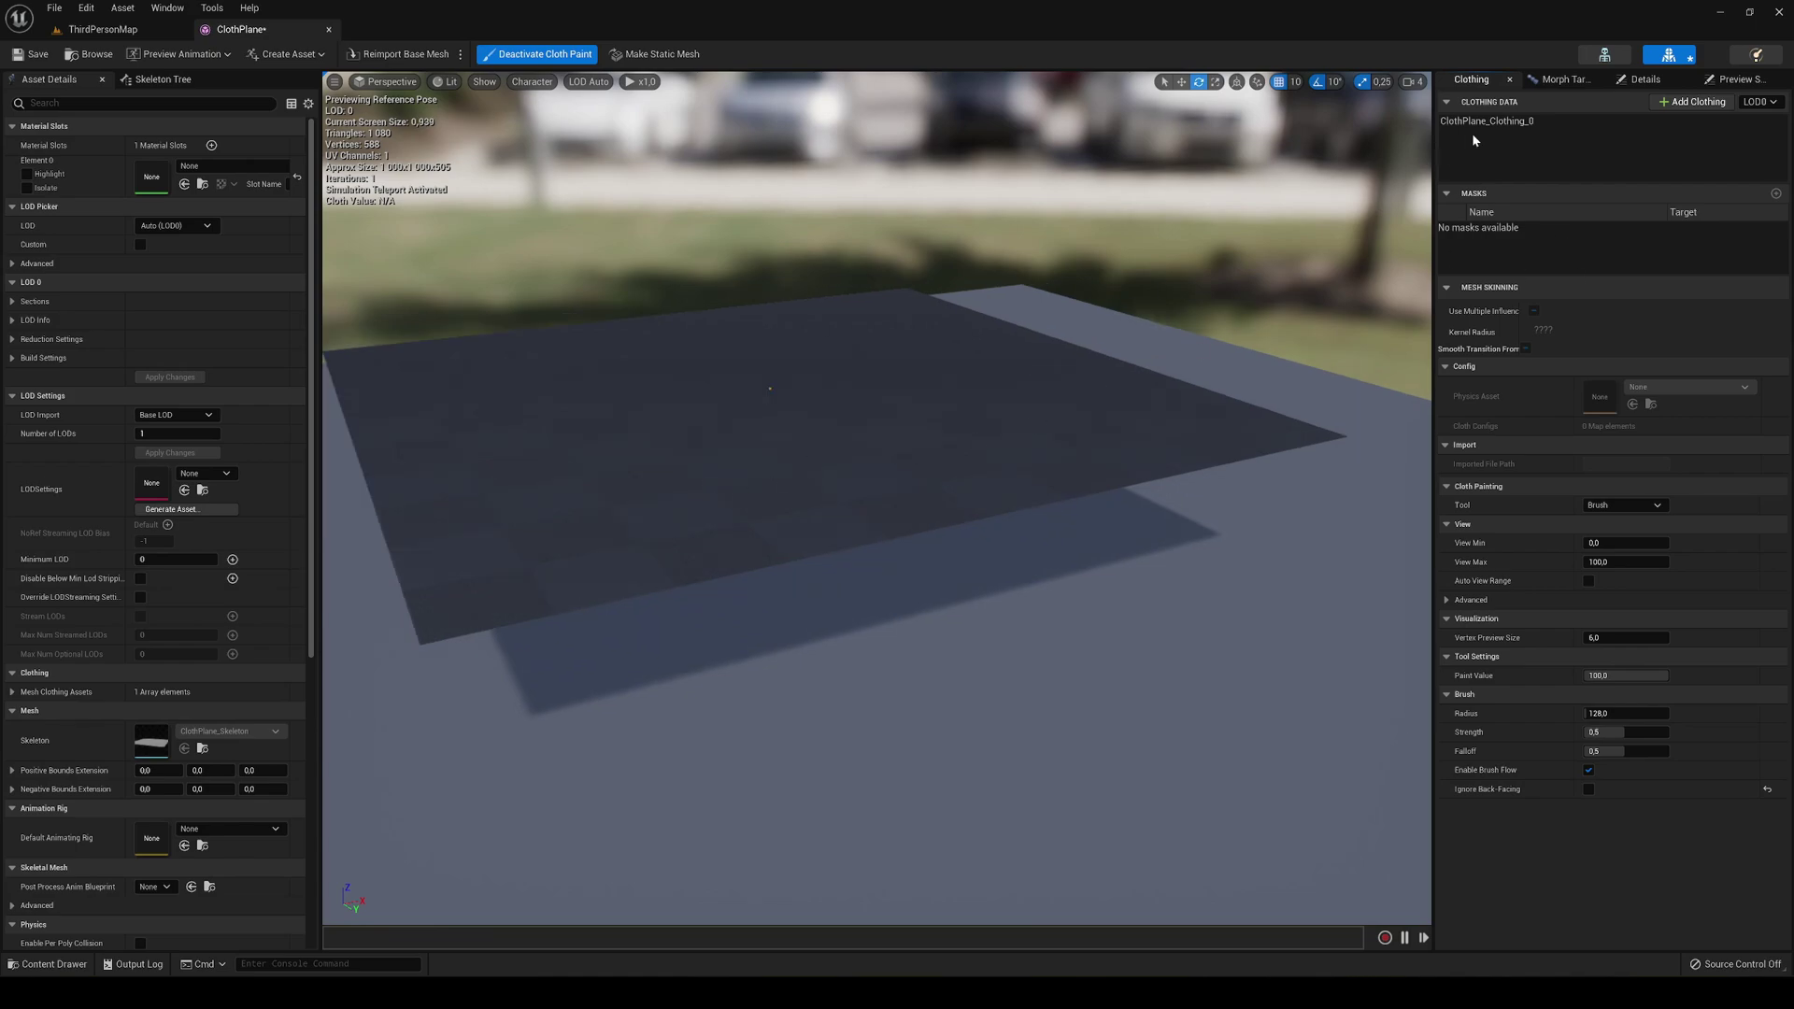
{"action": "left_click", "coordinate": [1495, 122]}
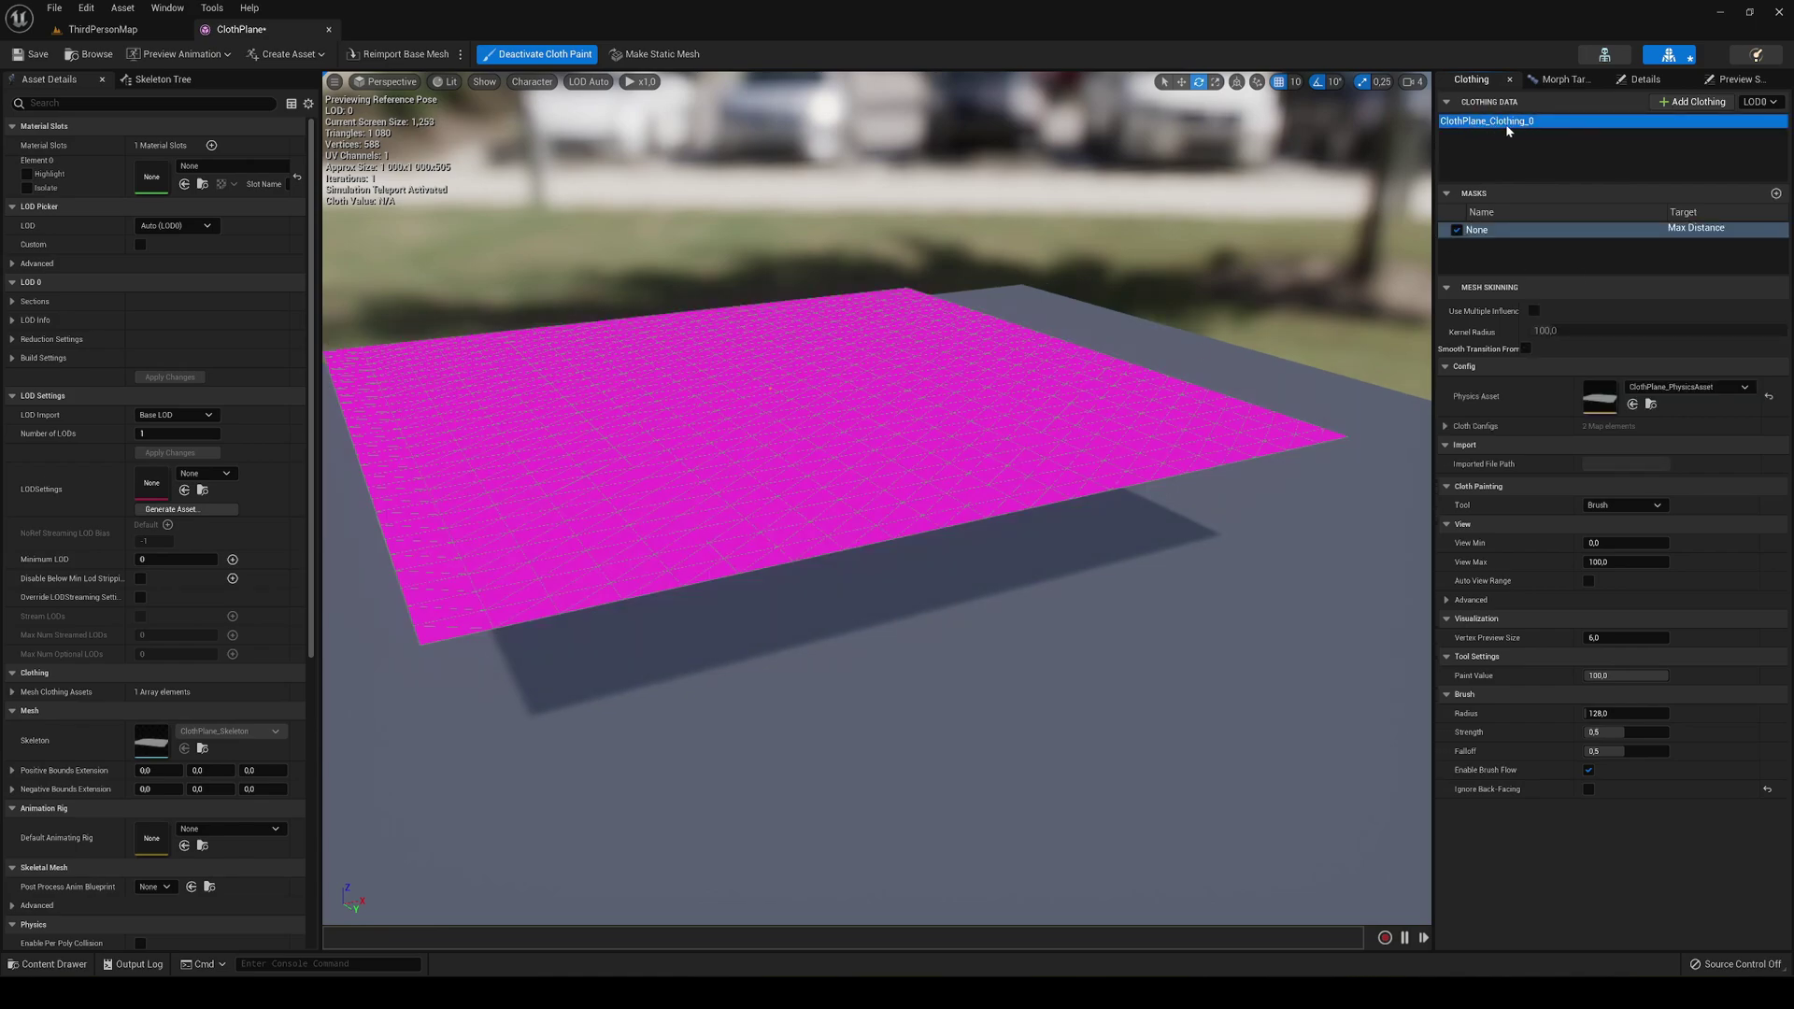
{"action": "right_click_drag", "start_coordinate": [801, 440], "coordinate": [748, 404]}
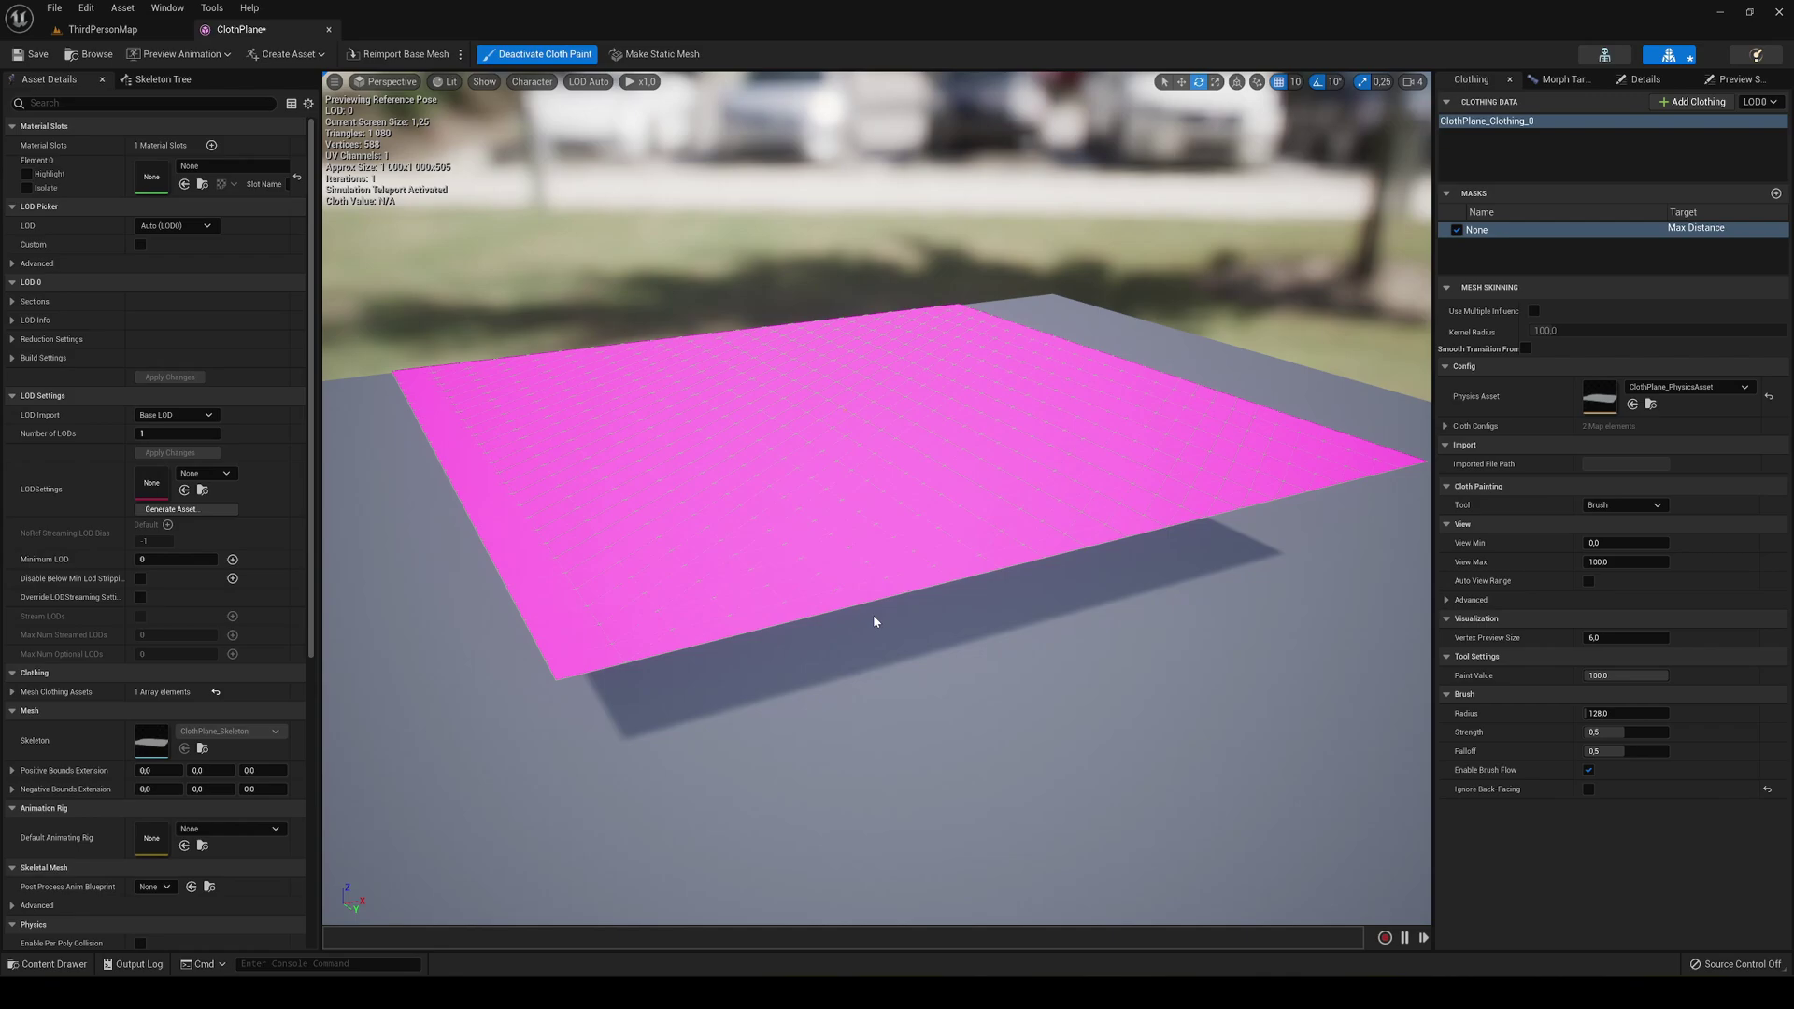
Set Paint Value to 0, then 100, and paint the lower cloth at 100.
{"action": "left_click", "coordinate": [1626, 675]}
{"action": "type", "text": "0"}
{"action": "key", "text": "Return"}
{"action": "left_click", "coordinate": [1626, 676]}
{"action": "type", "text": "100"}
{"action": "key", "text": "Return"}
{"action": "mouse_move", "coordinate": [587, 612]}
{"action": "left_mouse_down"}
{"action": "mouse_move", "coordinate": [813, 593]}
{"action": "mouse_move", "coordinate": [1329, 456]}
{"action": "mouse_move", "coordinate": [1248, 581]}
{"action": "left_mouse_up"}
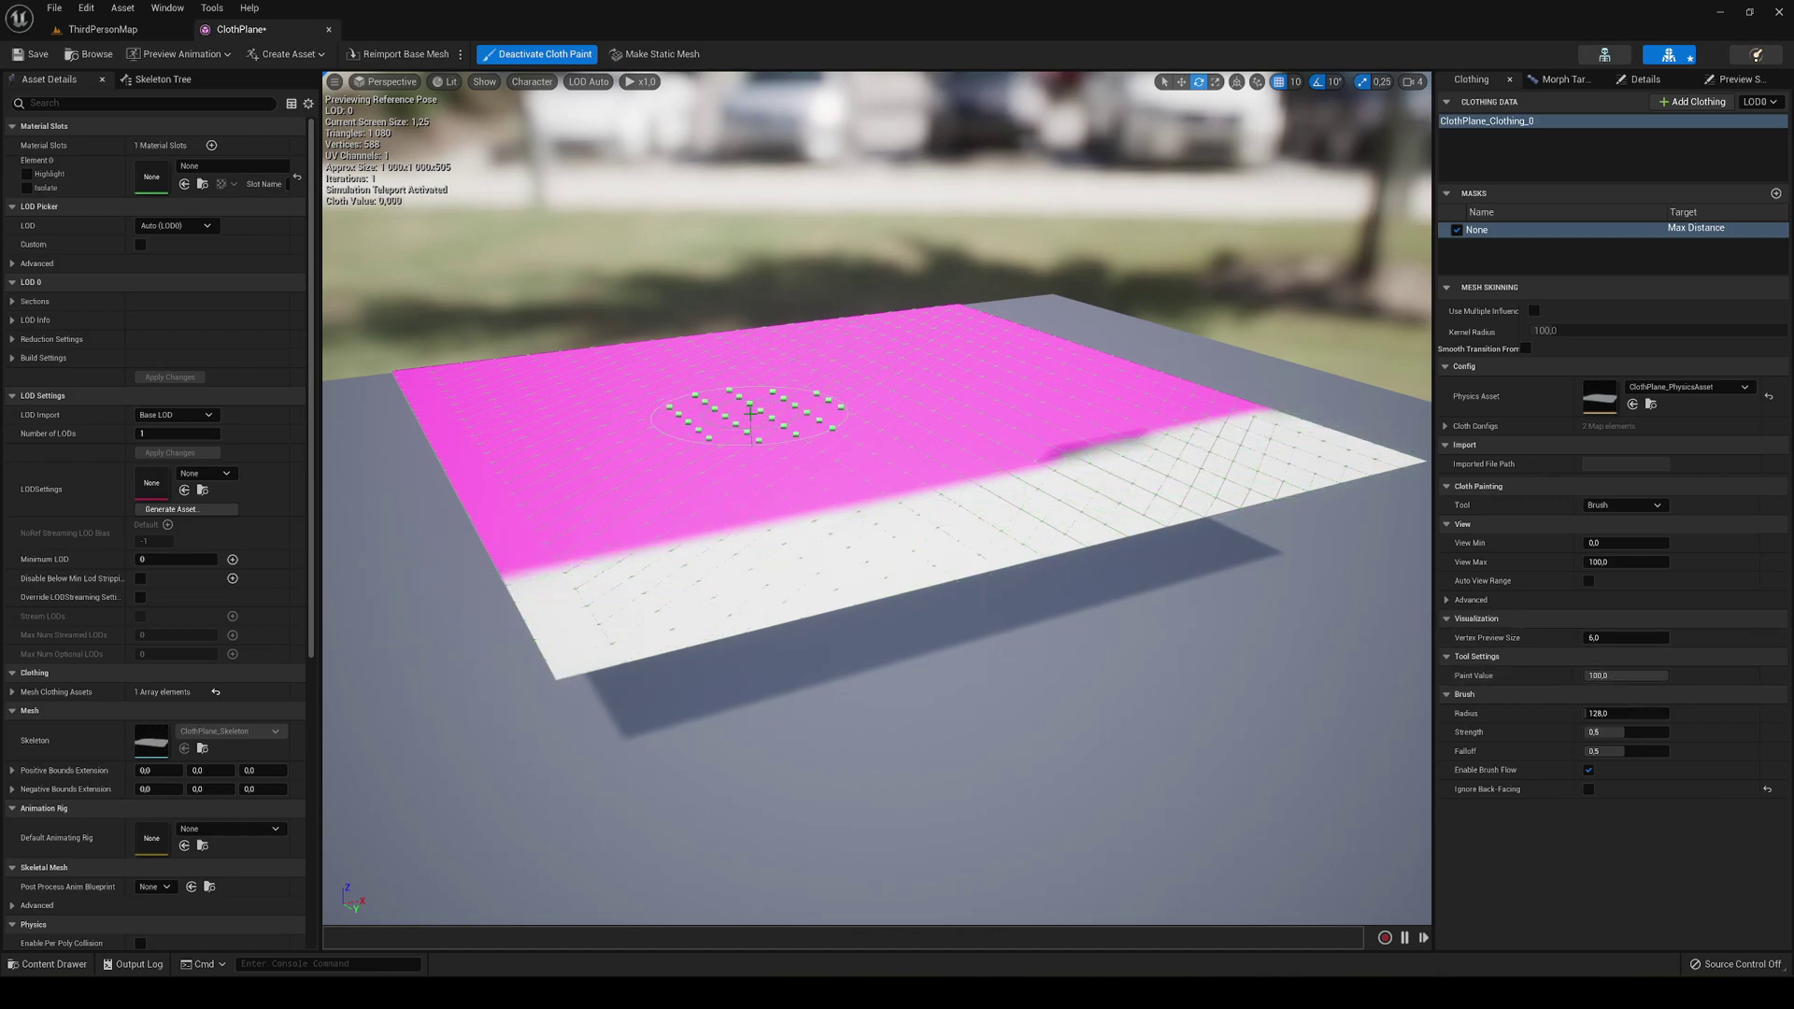
Leave Cloth Paint, apply ClothPlane_Clothing_0 to LOD0, and watch the painted edges droop.
{"action": "left_click", "coordinate": [537, 53]}
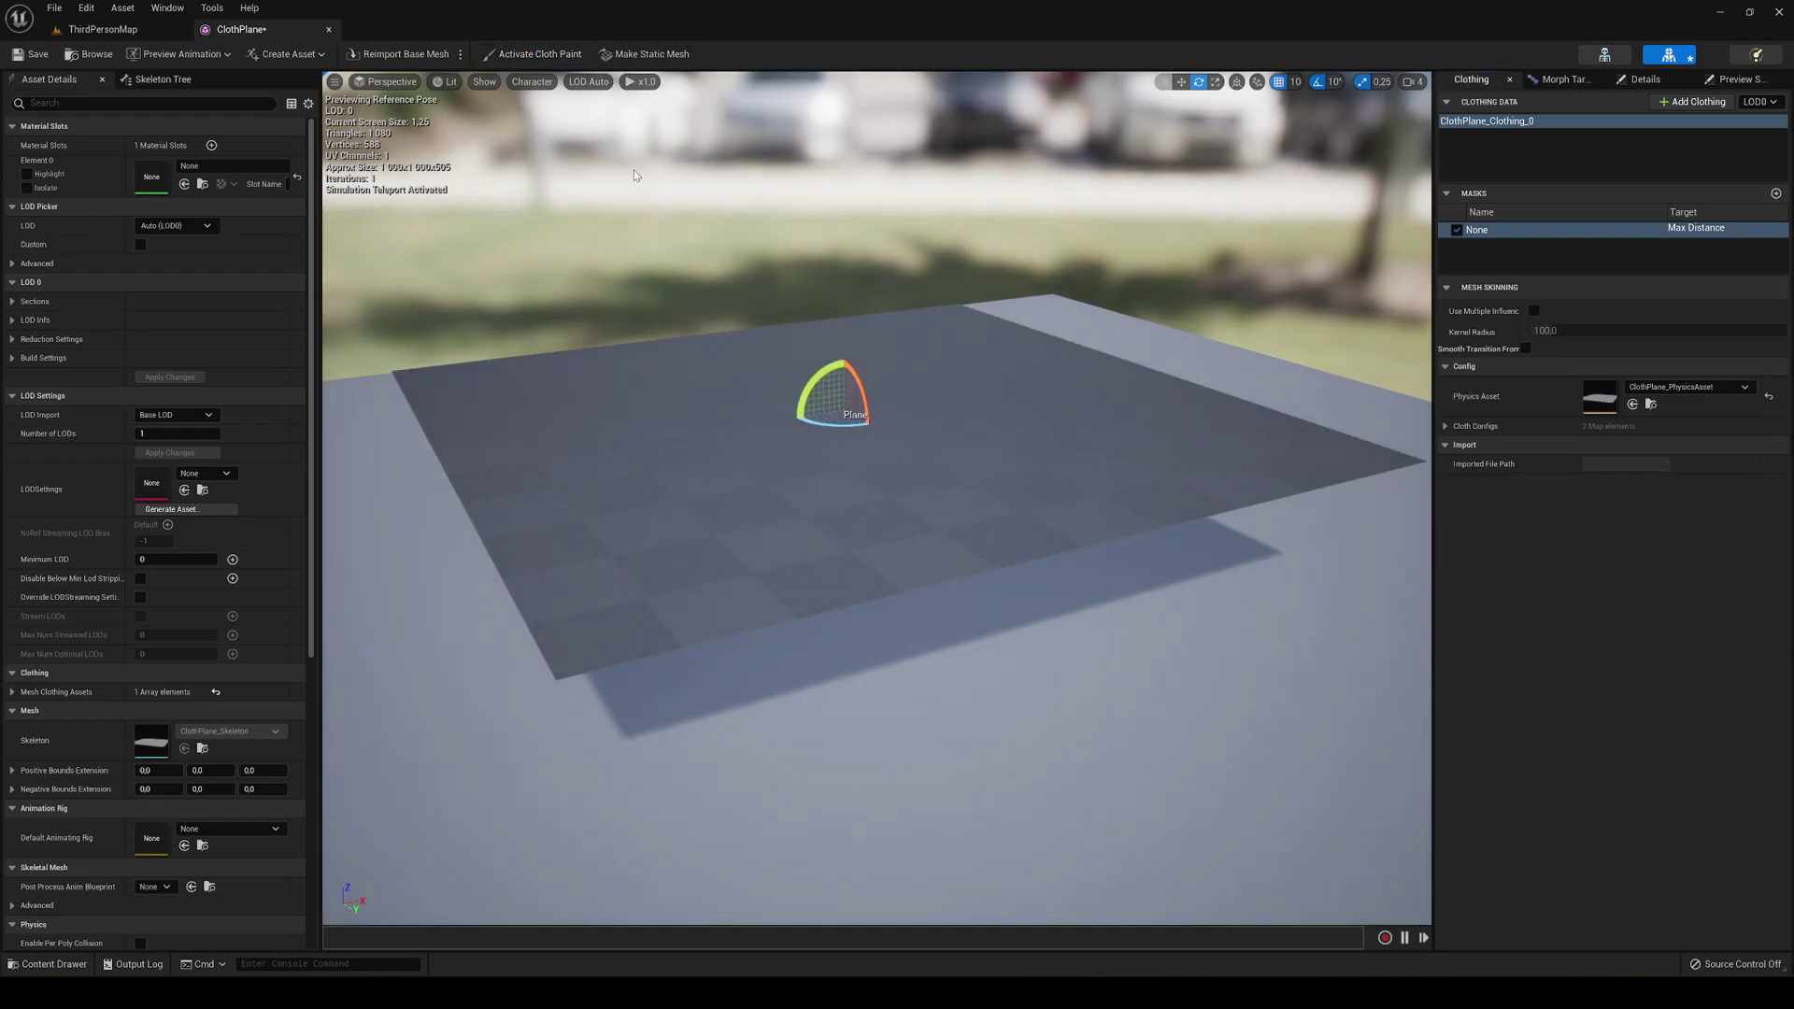
{"action": "right_click", "coordinate": [725, 451]}
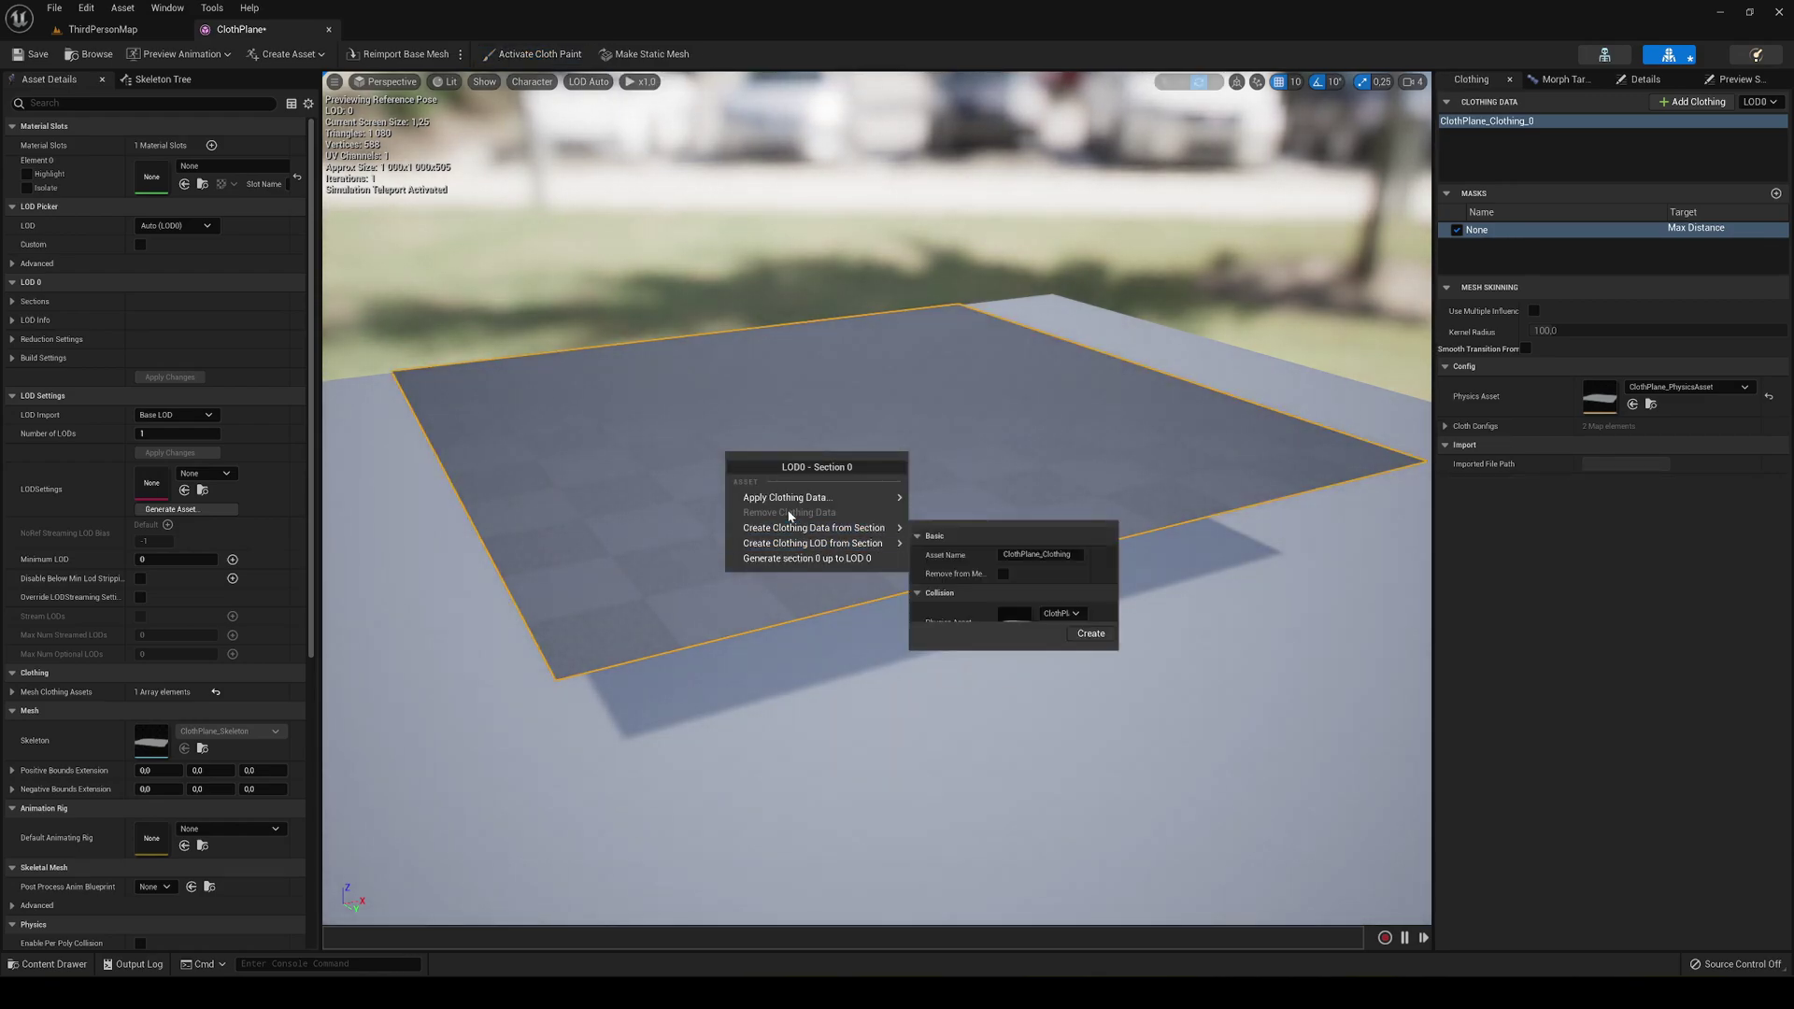
{"action": "mouse_move", "coordinate": [789, 498]}
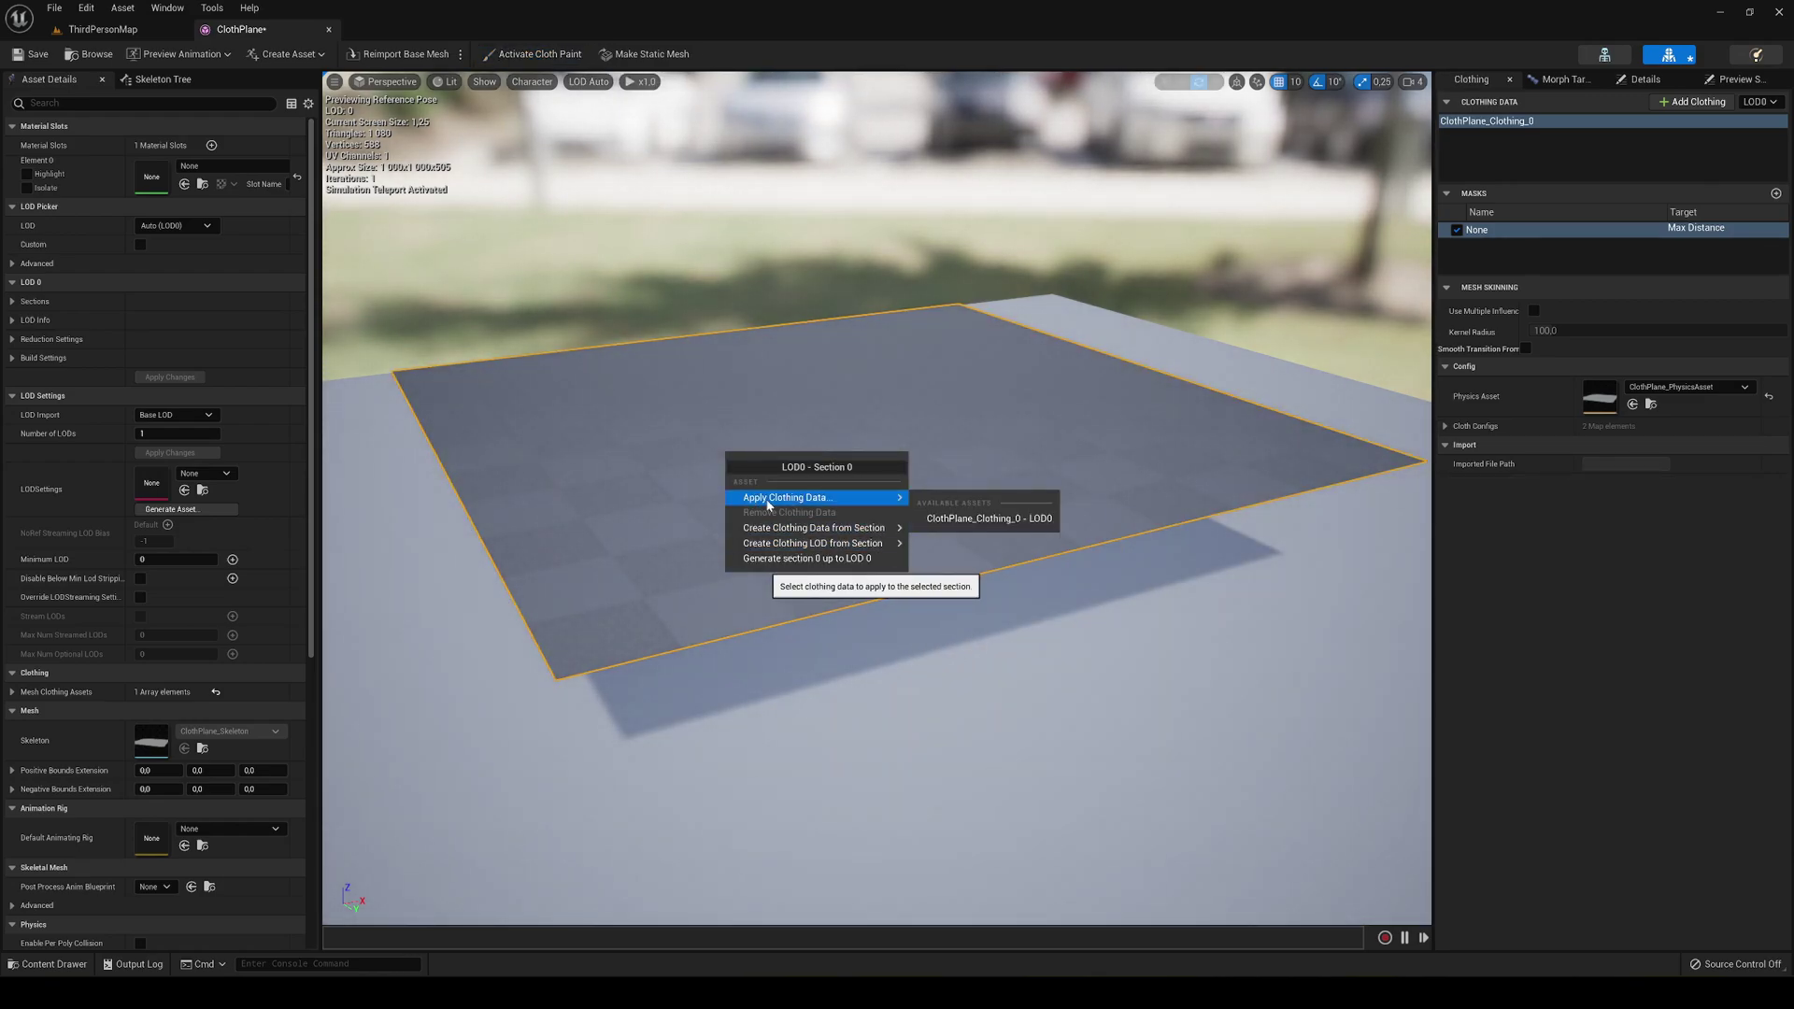
{"action": "left_click", "coordinate": [989, 519]}
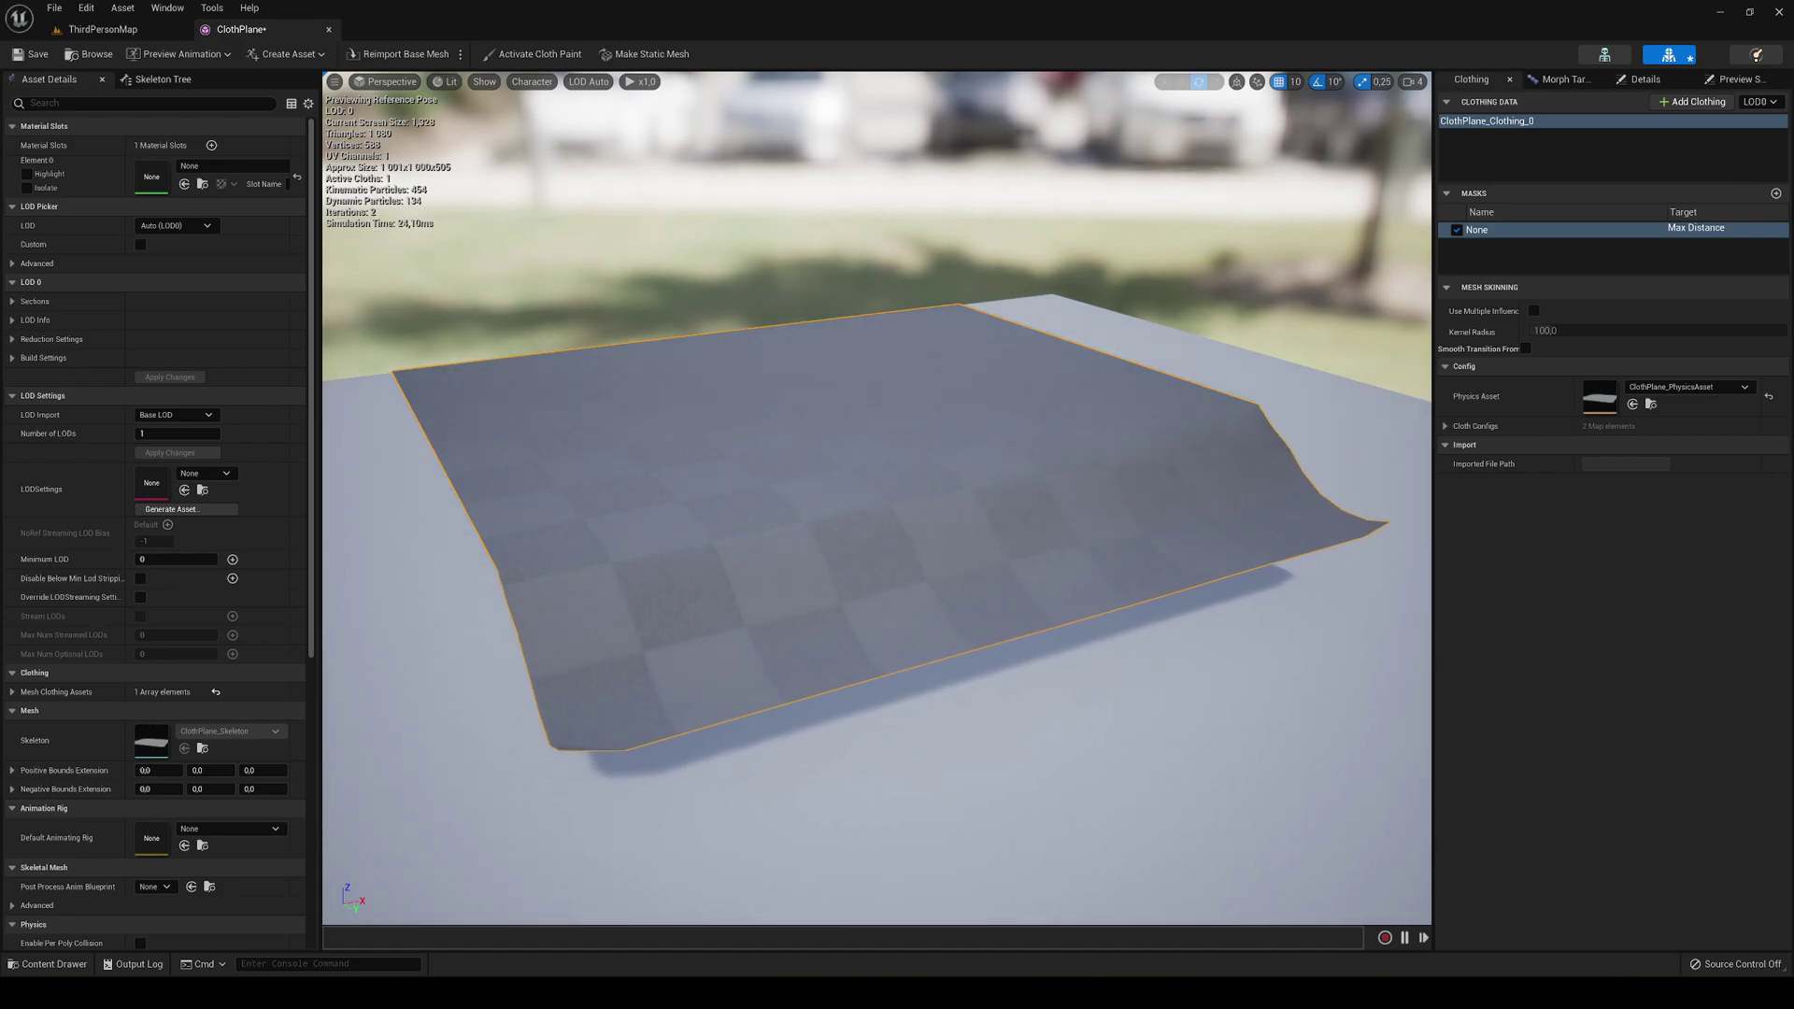
{"action": "middle_click_drag", "start_coordinate": [845, 603], "coordinate": [795, 468]}
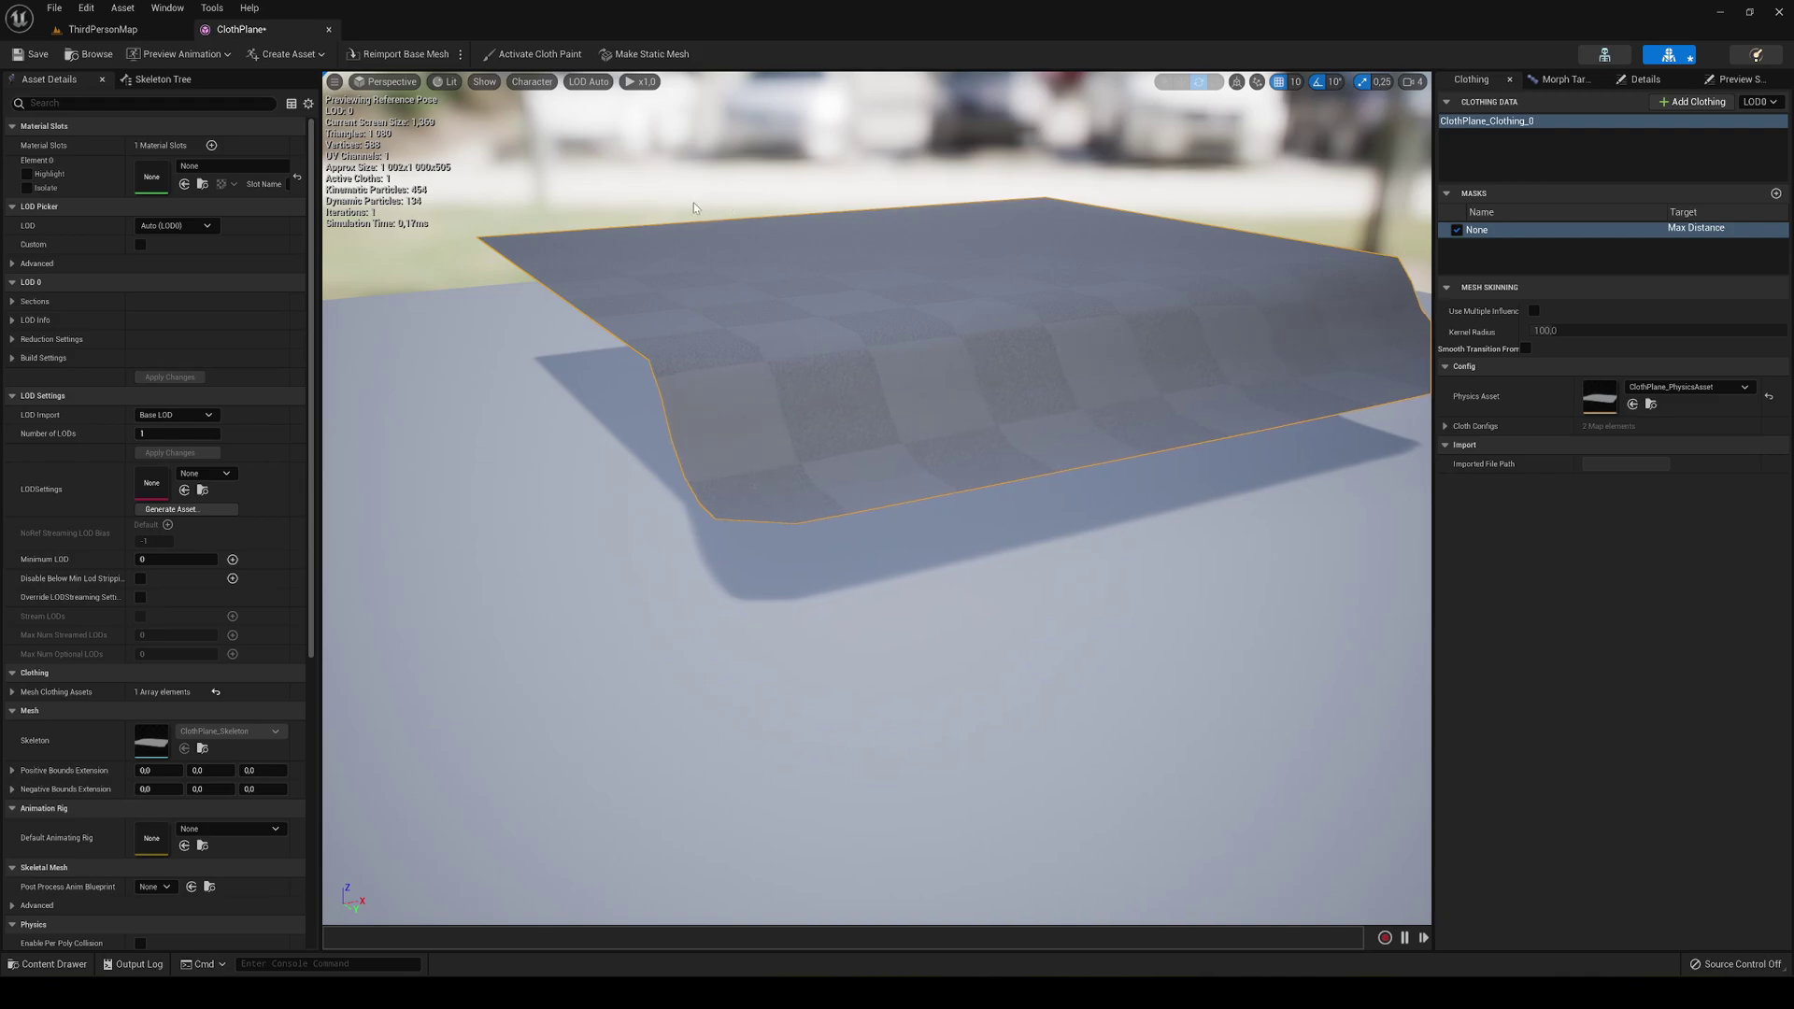
Resume cloth painting and paint more of the plane at max distance 100.
{"action": "left_click", "coordinate": [533, 54]}
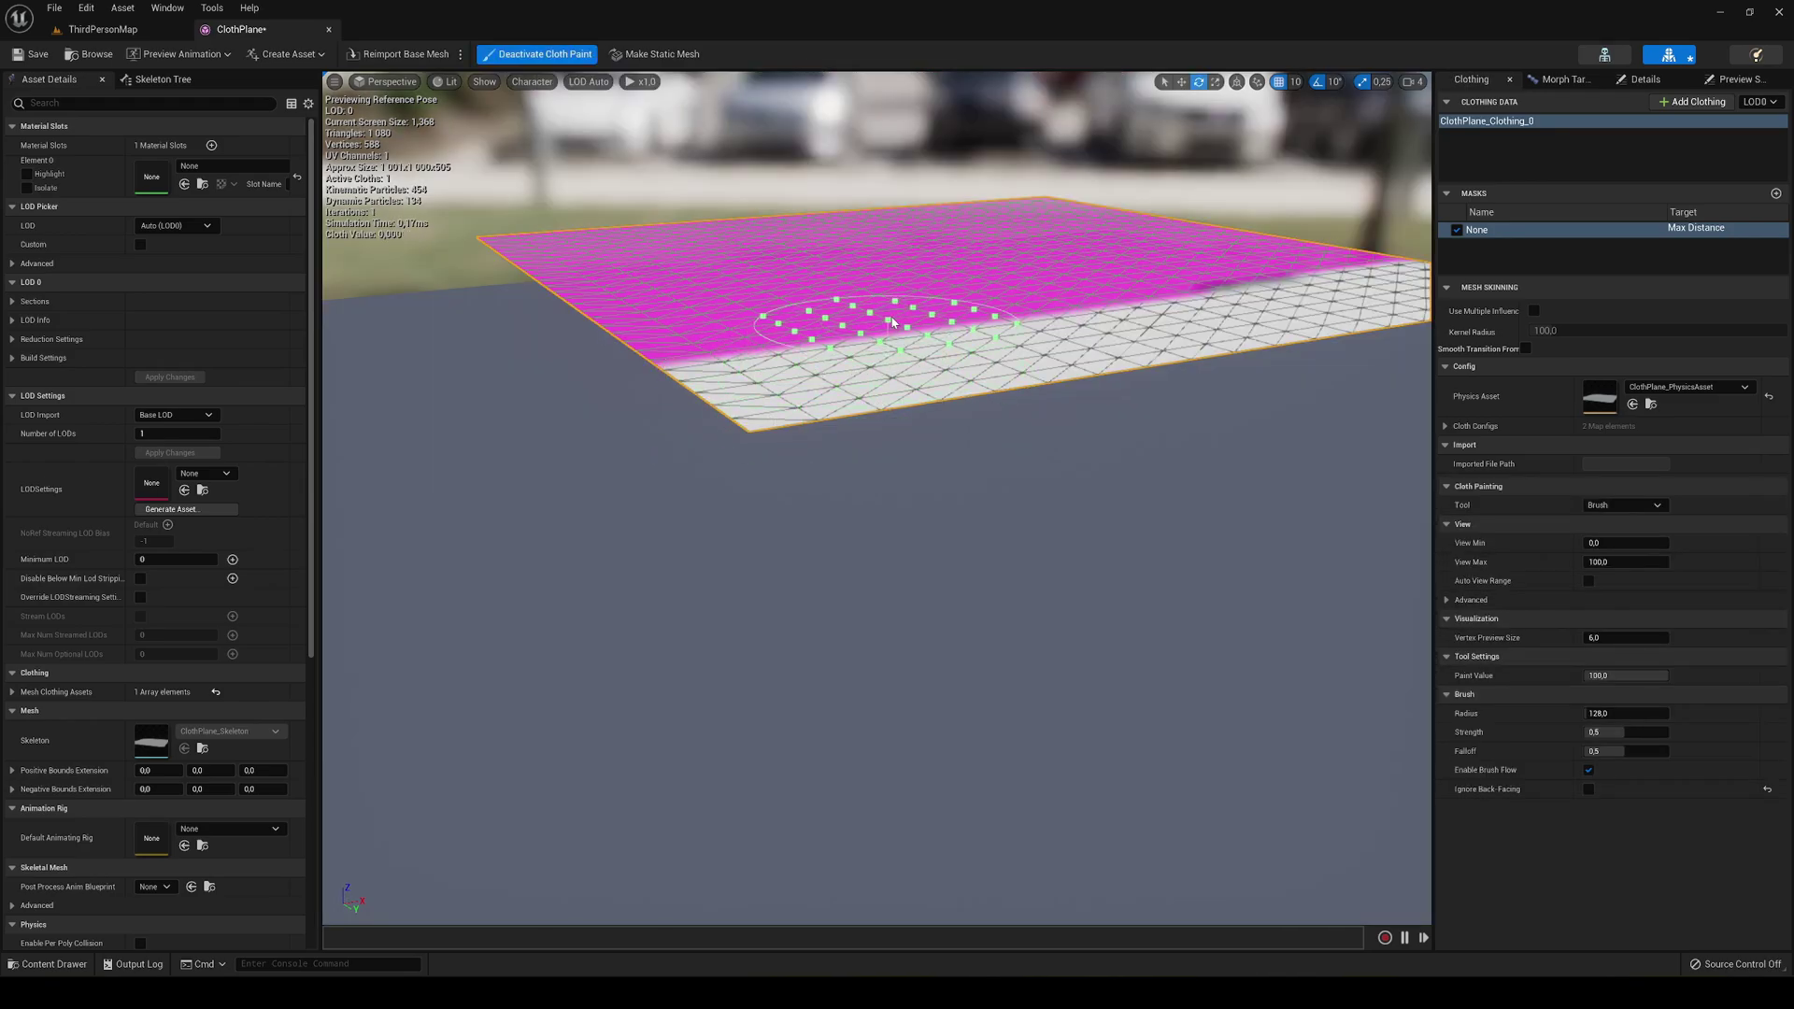
{"action": "mouse_move", "coordinate": [892, 323]}
{"action": "right_mouse_down"}
{"action": "mouse_move", "coordinate": [892, 281]}
{"action": "mouse_move", "coordinate": [892, 411]}
{"action": "right_mouse_up"}
{"action": "scroll", "coordinate": [741, 421], "scroll_direction": "down", "scroll_amount": 2}
{"action": "left_click_drag", "start_coordinate": [668, 520], "coordinate": [1098, 393]}
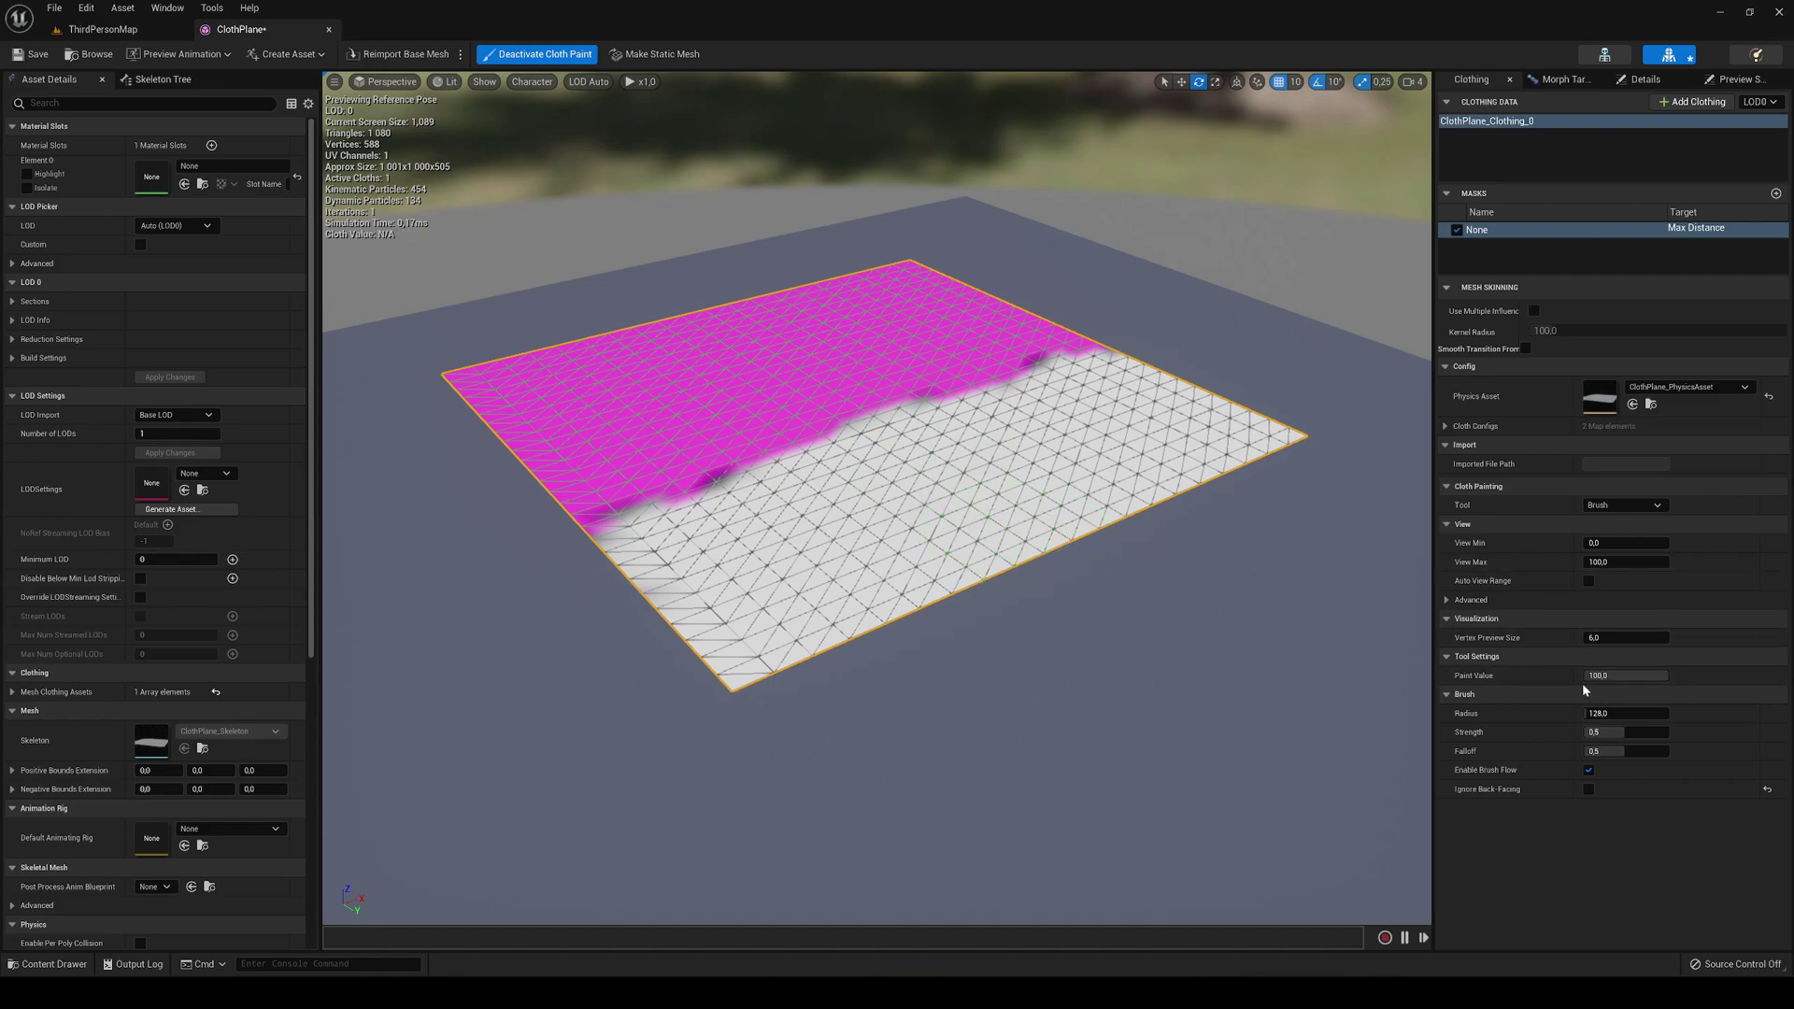
Paint a zero-value band across the cloth, then cover it again at value 100.
{"action": "left_click_drag", "start_coordinate": [1605, 675], "coordinate": [1599, 666]}
{"action": "left_click_drag", "start_coordinate": [852, 455], "coordinate": [1121, 369]}
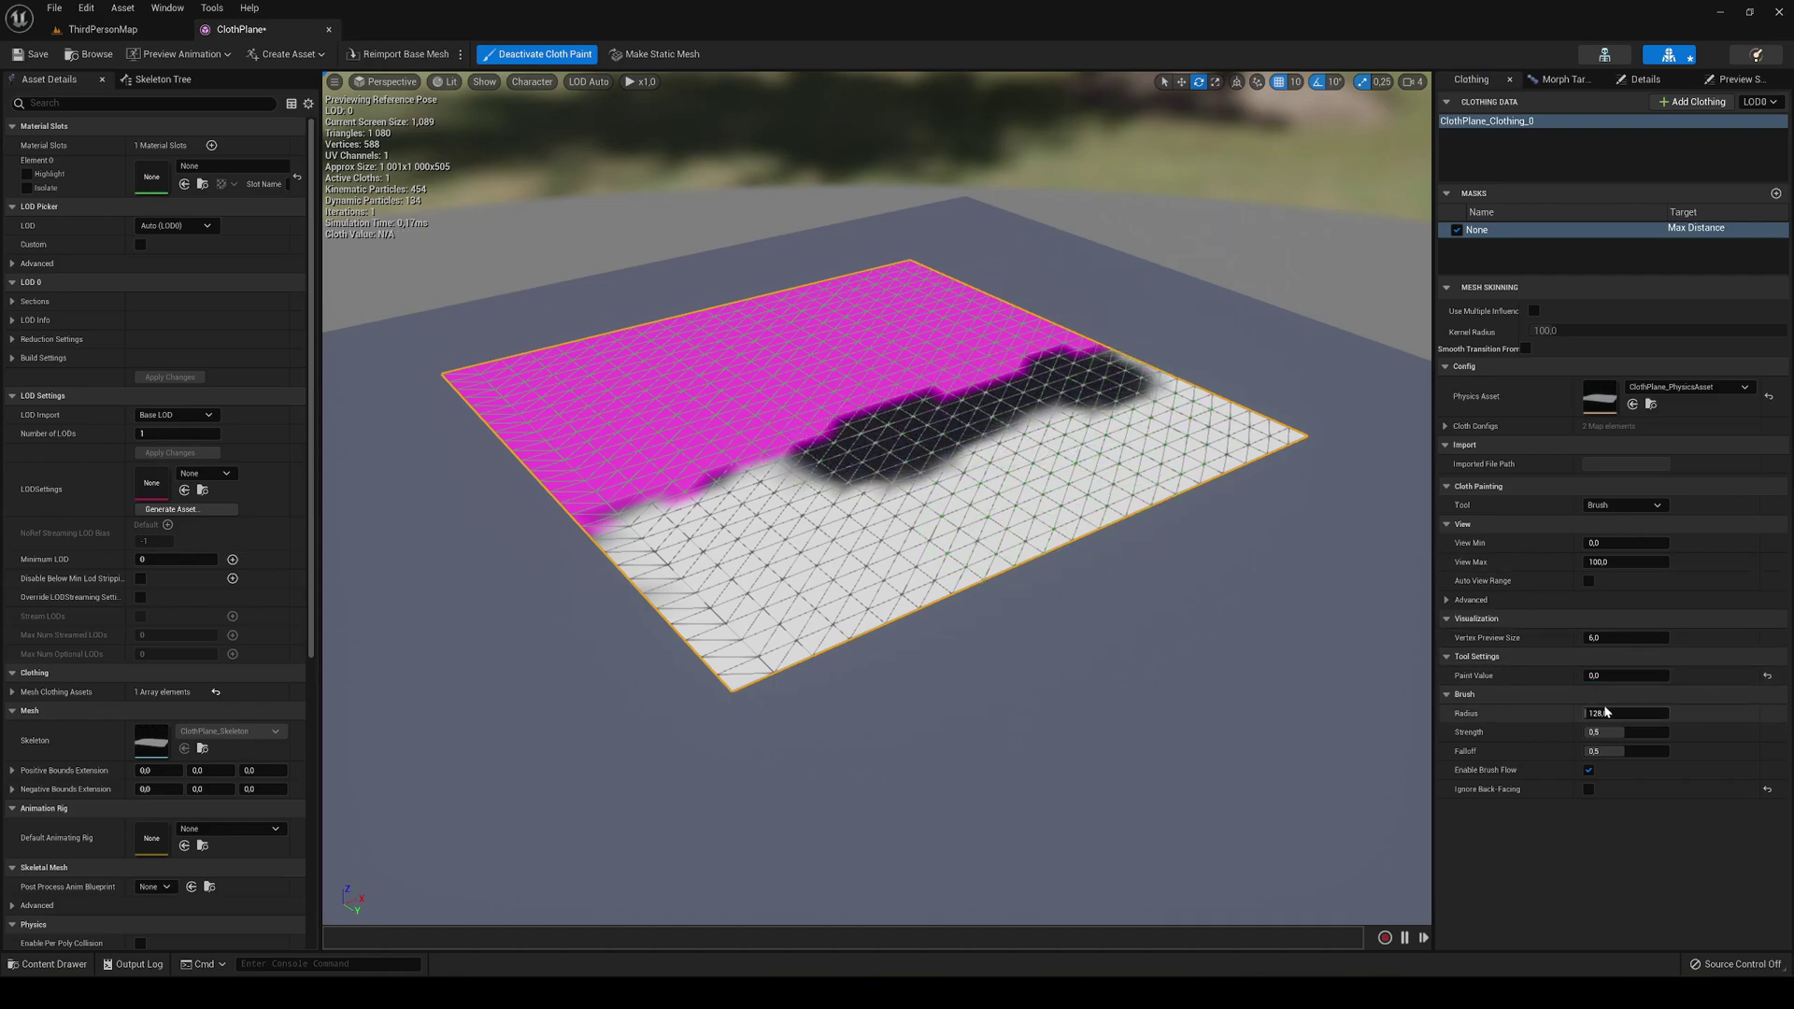
{"action": "left_click_drag", "start_coordinate": [1603, 676], "coordinate": [1668, 675]}
{"action": "mouse_move", "coordinate": [953, 453]}
{"action": "left_mouse_down"}
{"action": "mouse_move", "coordinate": [997, 446]}
{"action": "mouse_move", "coordinate": [855, 477]}
{"action": "mouse_move", "coordinate": [1074, 389]}
{"action": "mouse_move", "coordinate": [1046, 372]}
{"action": "mouse_move", "coordinate": [965, 385]}
{"action": "mouse_move", "coordinate": [660, 485]}
{"action": "mouse_move", "coordinate": [482, 390]}
{"action": "mouse_move", "coordinate": [701, 420]}
{"action": "mouse_move", "coordinate": [1048, 342]}
{"action": "mouse_move", "coordinate": [953, 289]}
{"action": "mouse_move", "coordinate": [942, 329]}
{"action": "left_mouse_up"}
Repaint the remaining magenta areas white, keeping only a small patch at the top edge.
{"action": "mouse_move", "coordinate": [740, 403]}
{"action": "left_mouse_down"}
{"action": "mouse_move", "coordinate": [579, 360]}
{"action": "mouse_move", "coordinate": [852, 348]}
{"action": "left_mouse_up"}
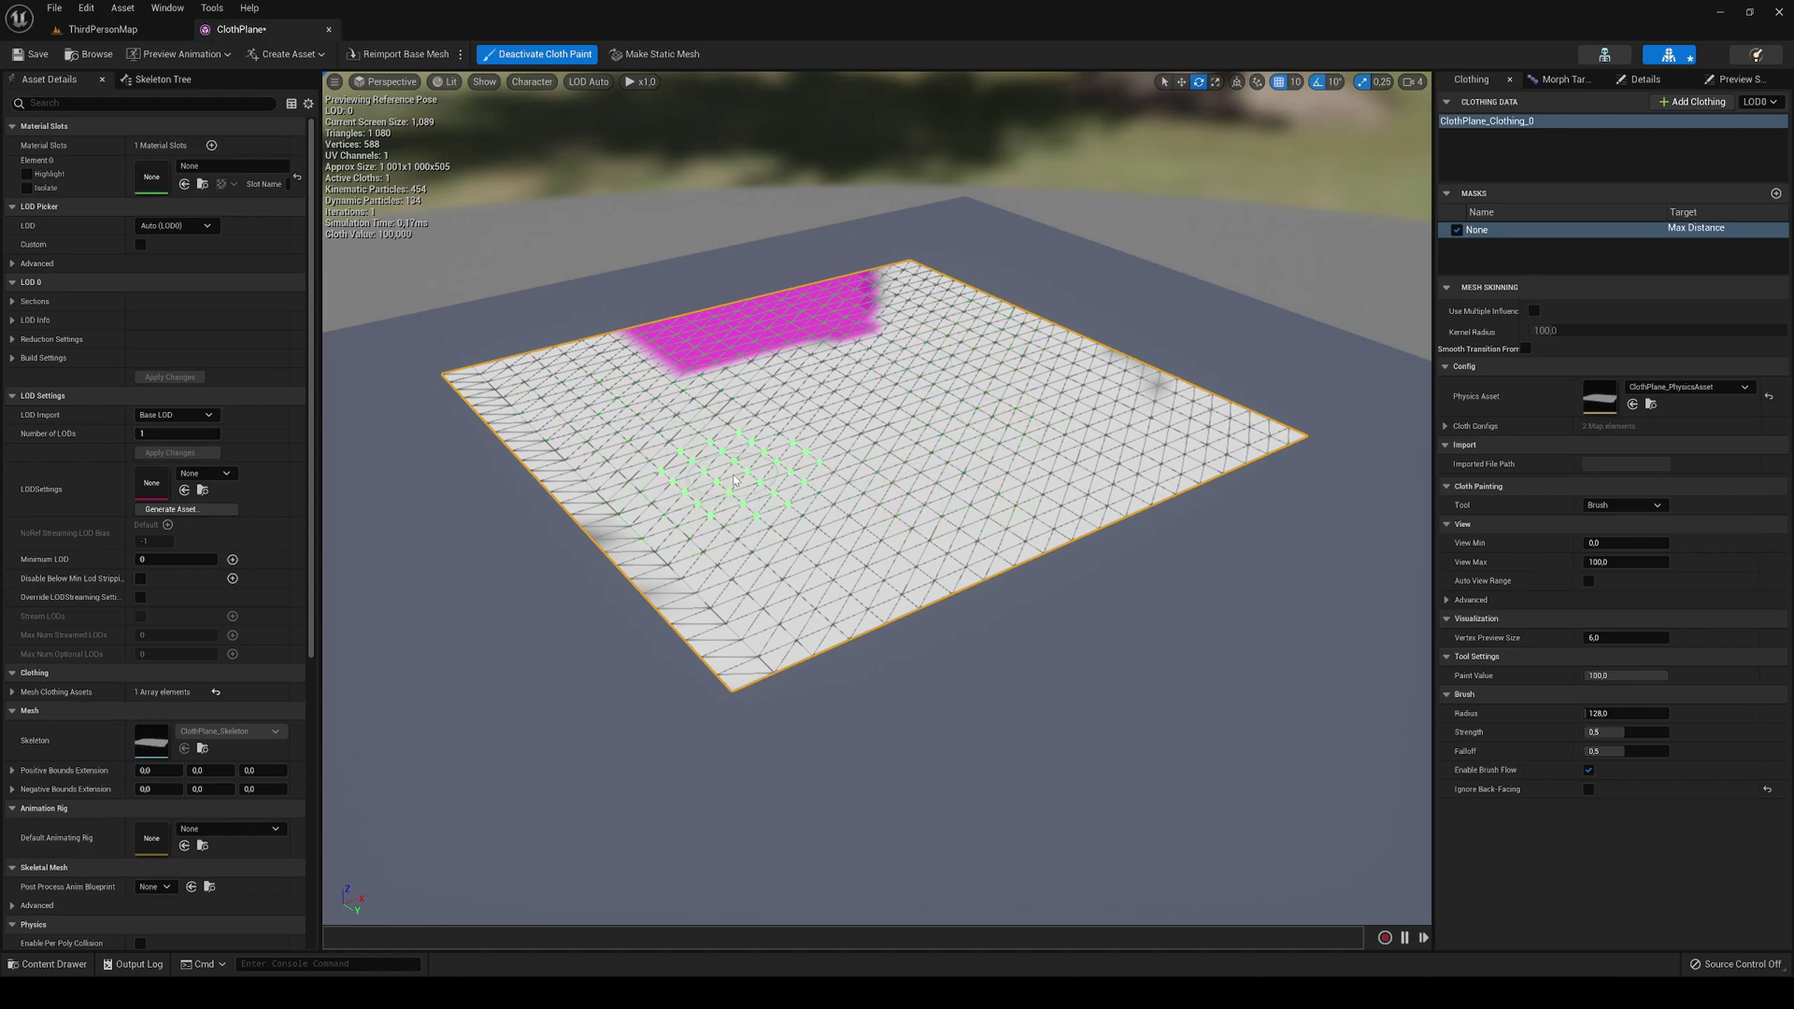
{"action": "scroll", "coordinate": [791, 377], "scroll_direction": "up", "scroll_amount": 2}
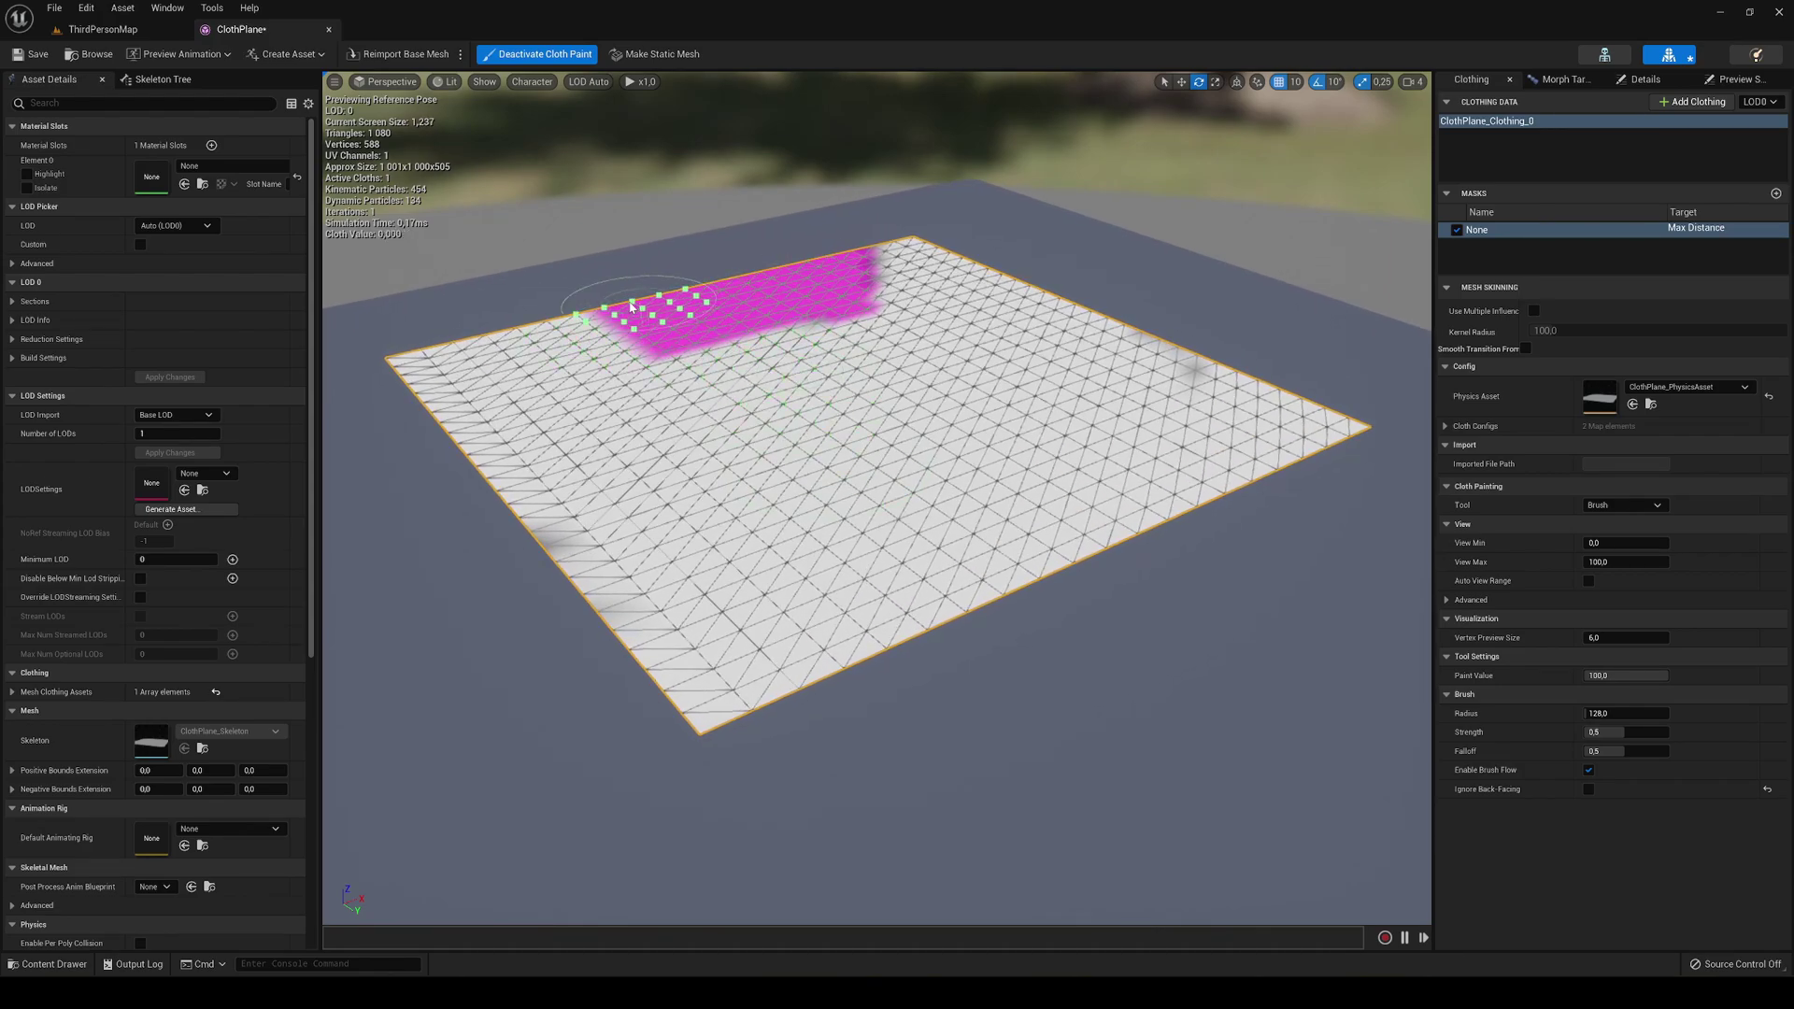
{"action": "mouse_move", "coordinate": [661, 312]}
{"action": "right_mouse_down"}
{"action": "mouse_move", "coordinate": [841, 312]}
{"action": "mouse_move", "coordinate": [607, 312]}
{"action": "right_mouse_up"}
{"action": "mouse_move", "coordinate": [743, 308]}
{"action": "left_mouse_down"}
{"action": "mouse_move", "coordinate": [902, 320]}
{"action": "mouse_move", "coordinate": [956, 297]}
{"action": "mouse_move", "coordinate": [972, 251]}
{"action": "left_mouse_up"}
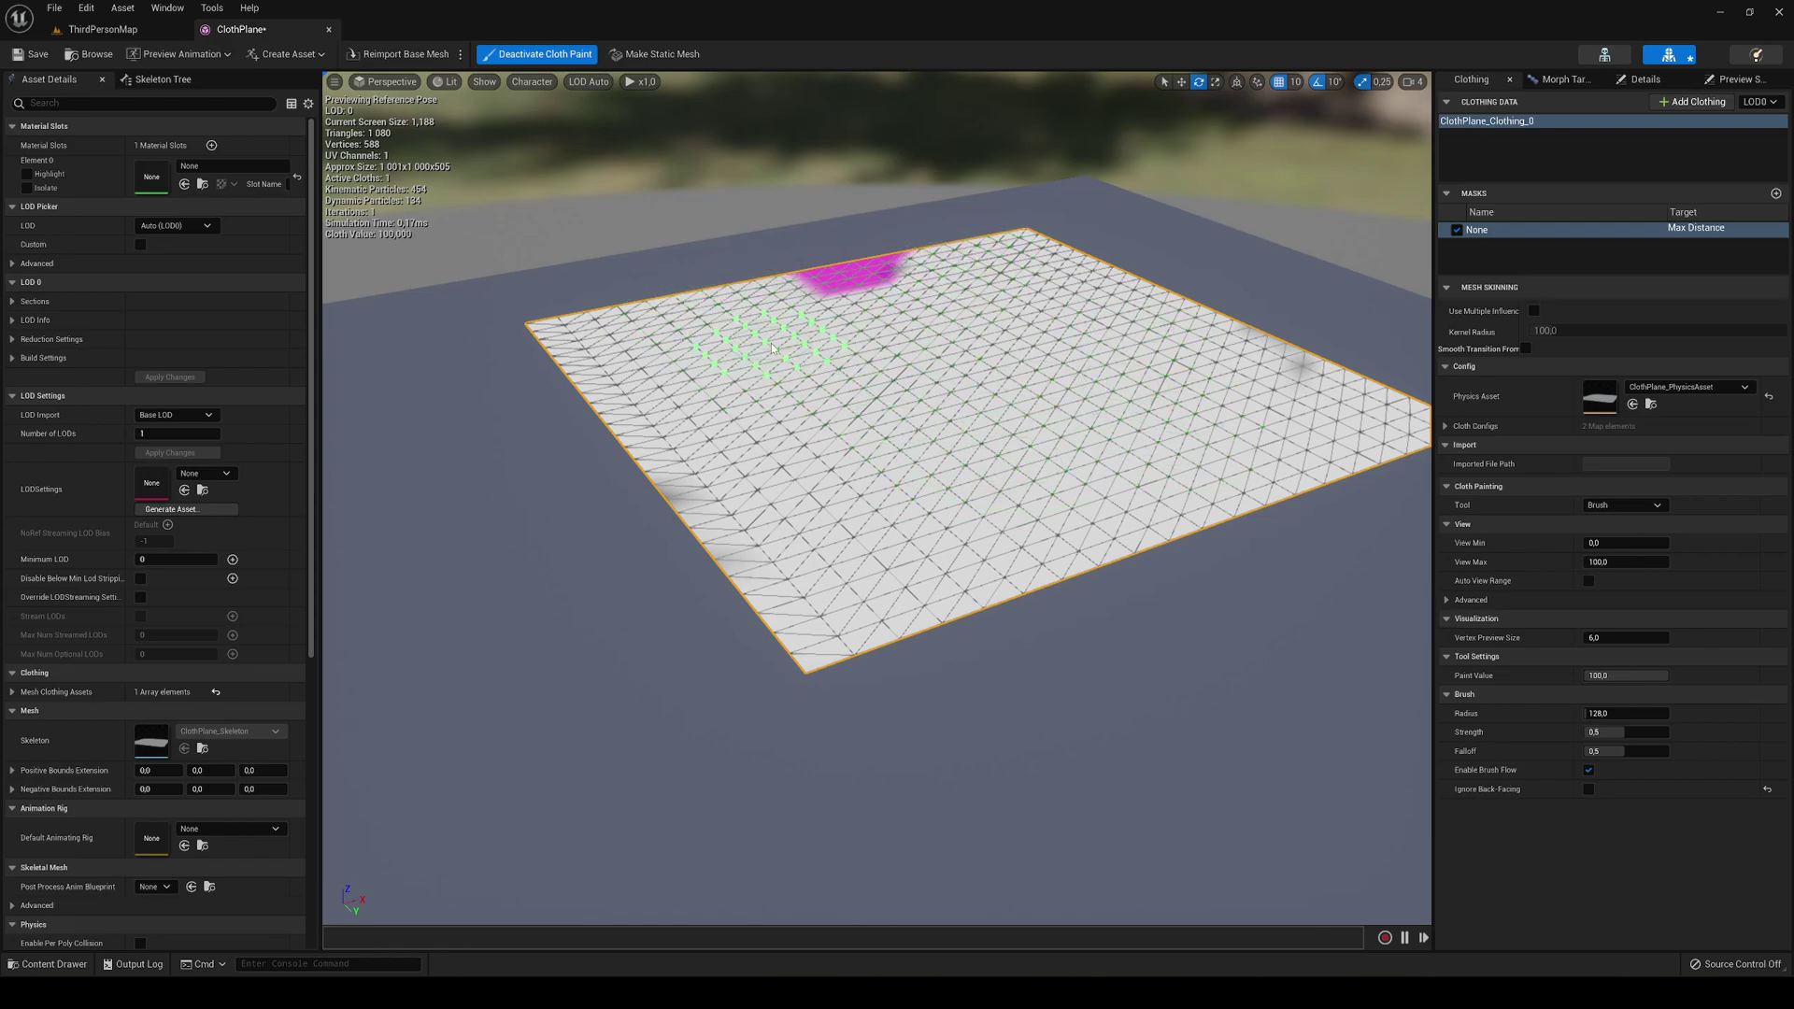
Save the painted ClothPlane and drop it into ThirdPersonMap at 2270, 1320, 100.
{"action": "left_click", "coordinate": [536, 54]}
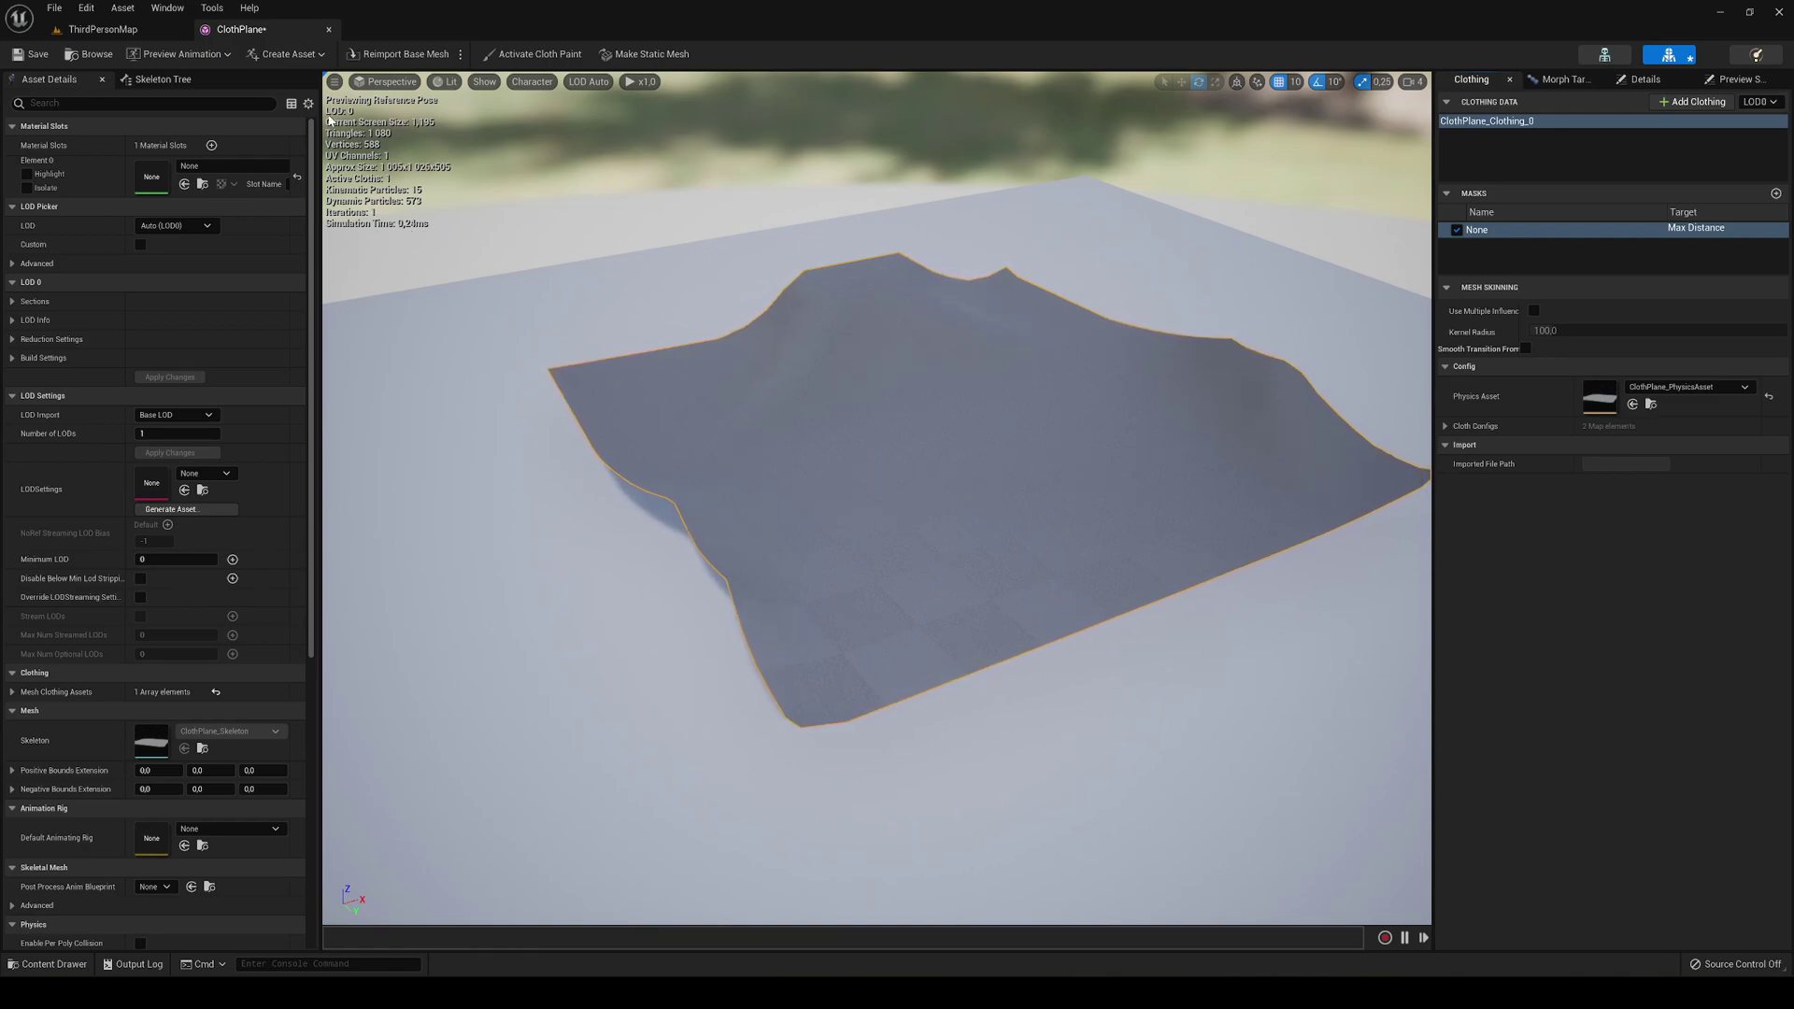
{"action": "left_click", "coordinate": [35, 54]}
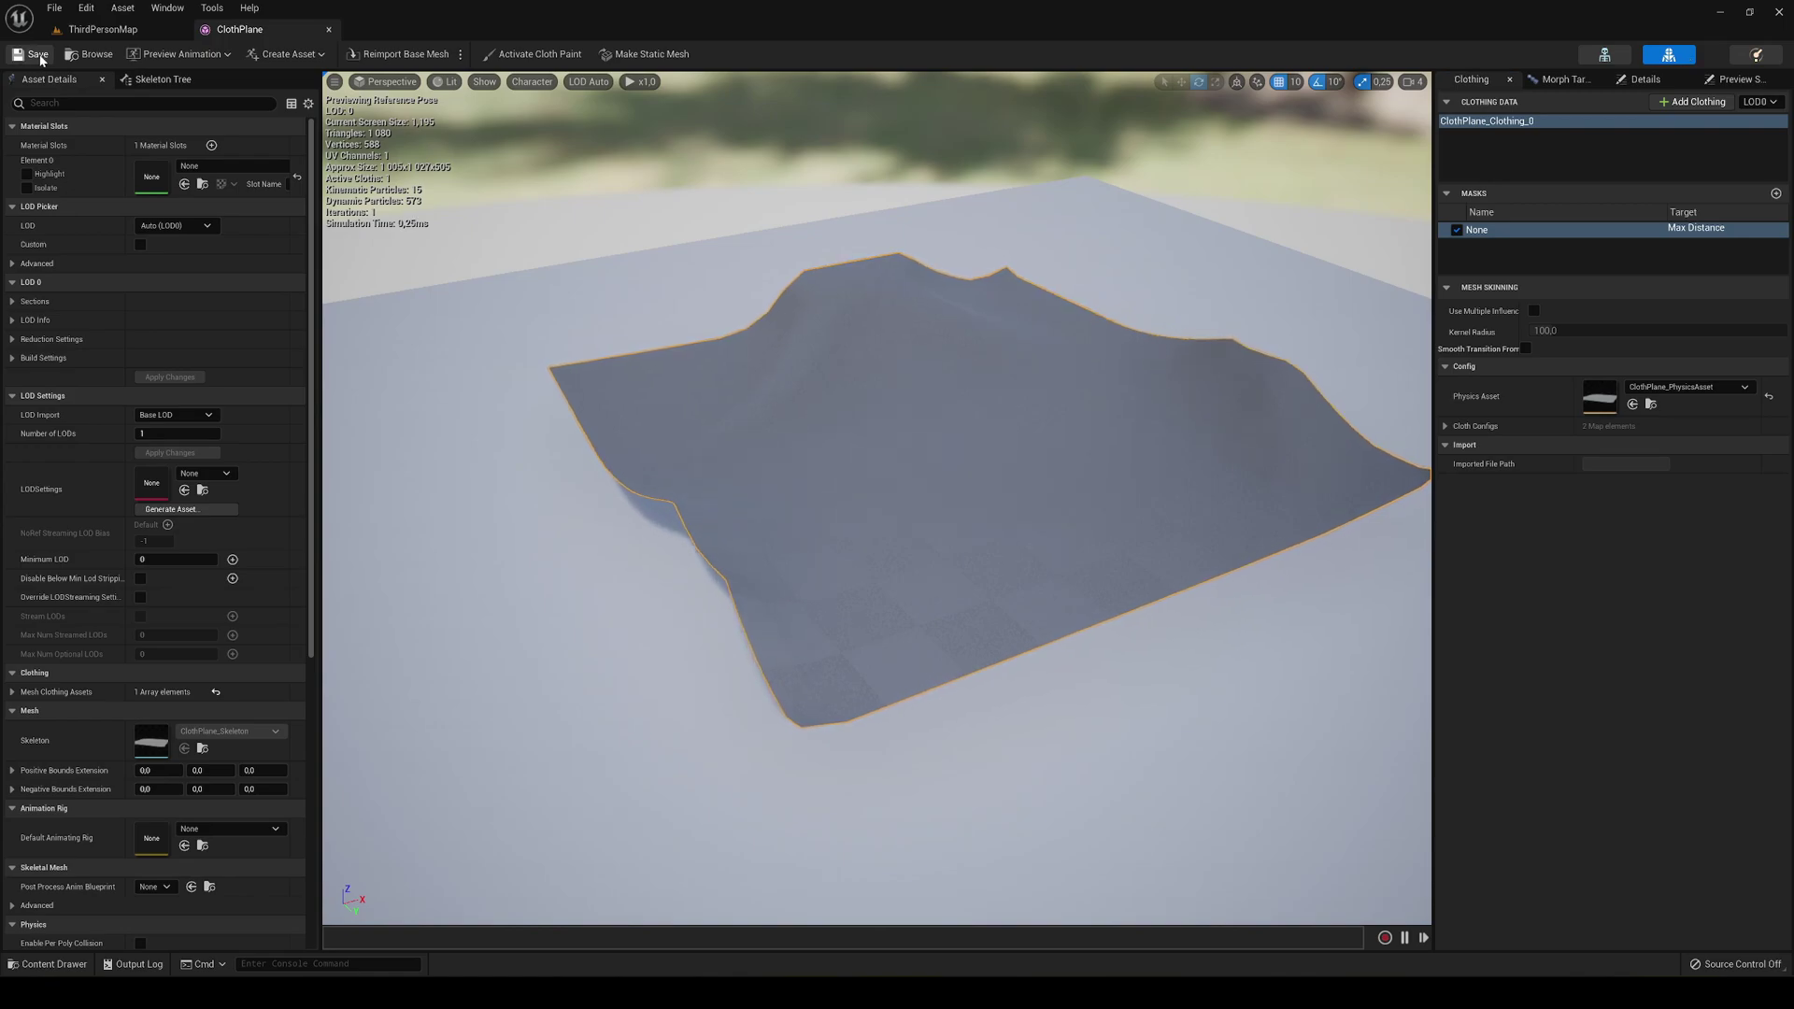
{"action": "left_click", "coordinate": [95, 29]}
{"action": "left_click_drag", "start_coordinate": [285, 757], "coordinate": [460, 322]}
Simulate the level to watch ClothPlane drape from Z 220, then delete the actor.
{"action": "key", "text": "f"}
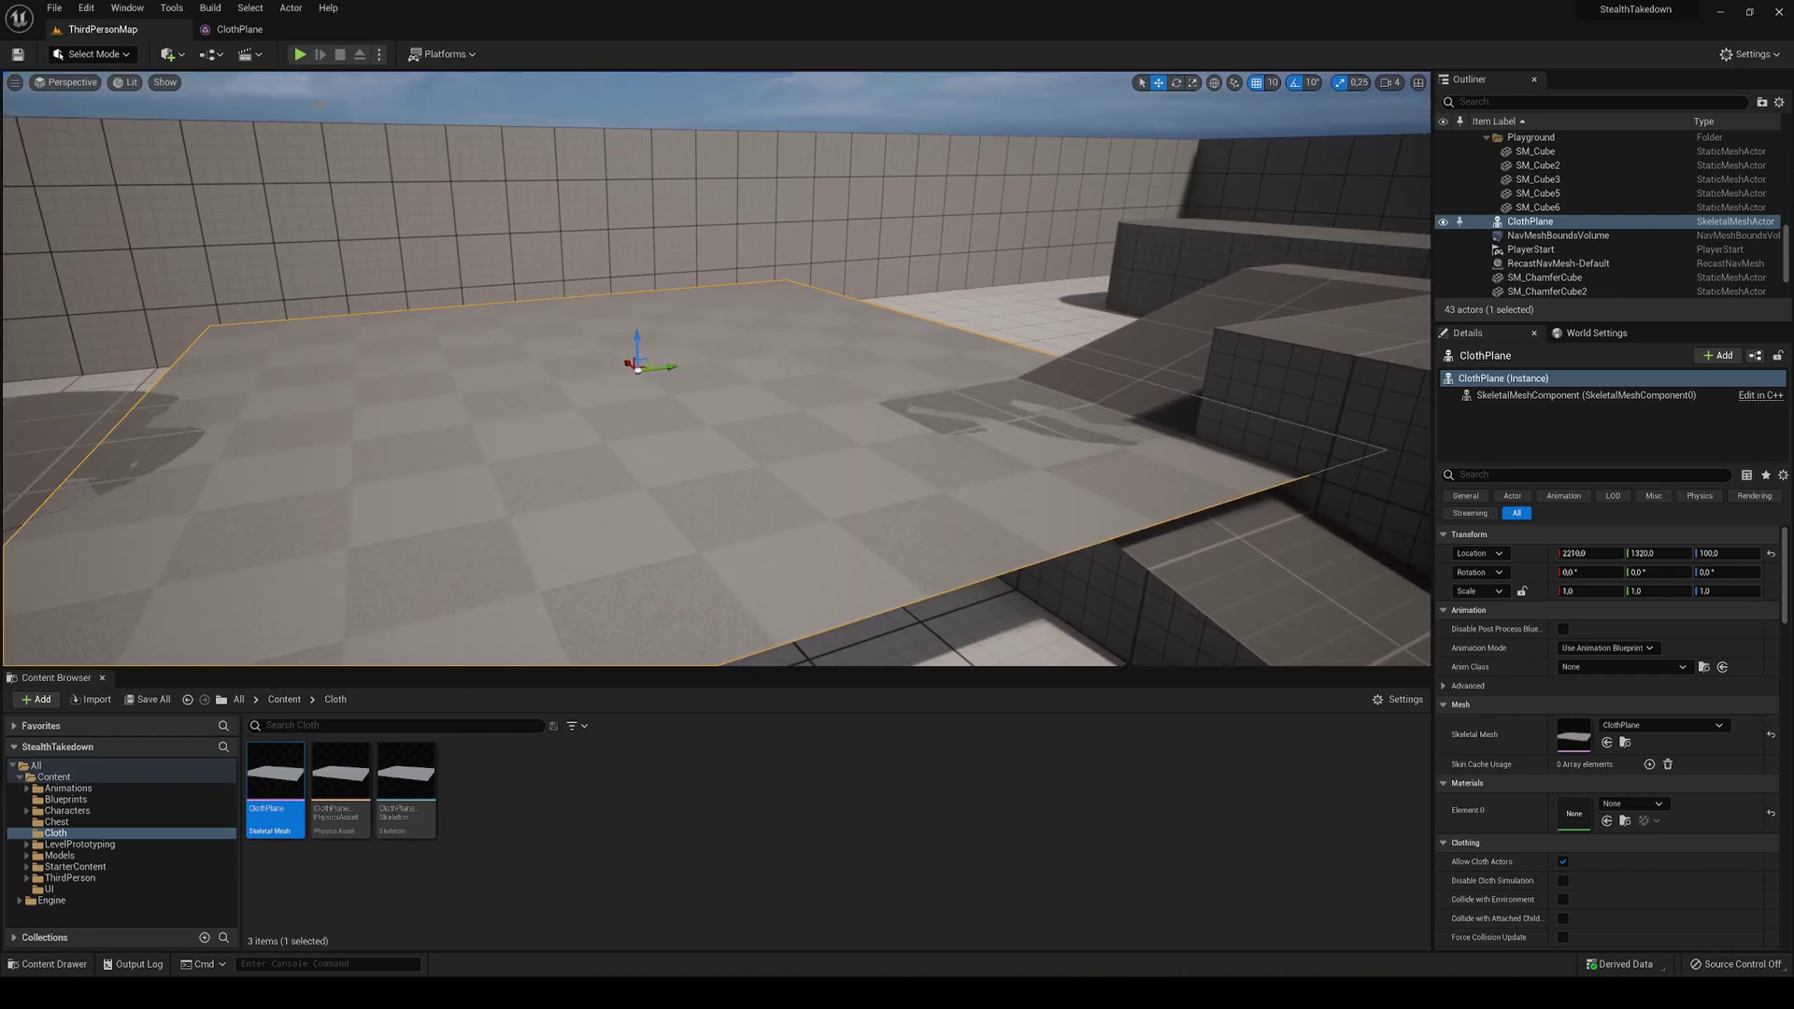
{"action": "key", "text": "alt+s"}
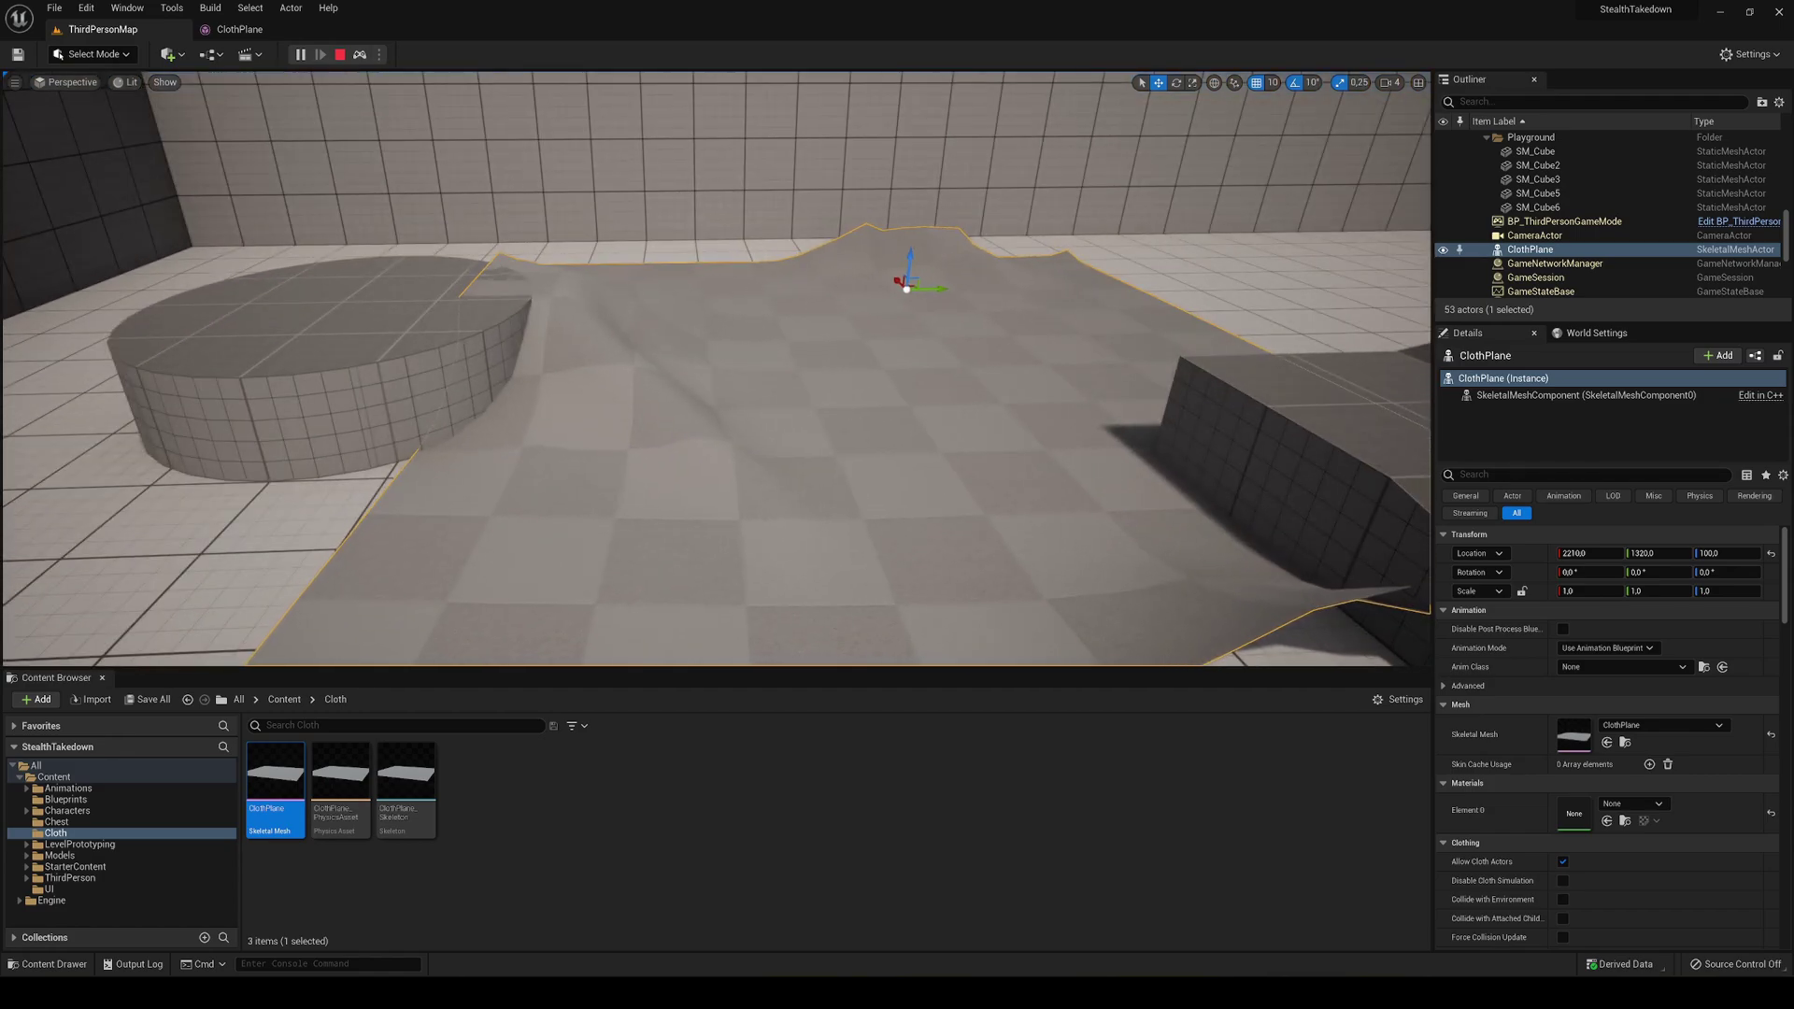
{"action": "left_click_drag", "start_coordinate": [909, 262], "coordinate": [733, 222]}
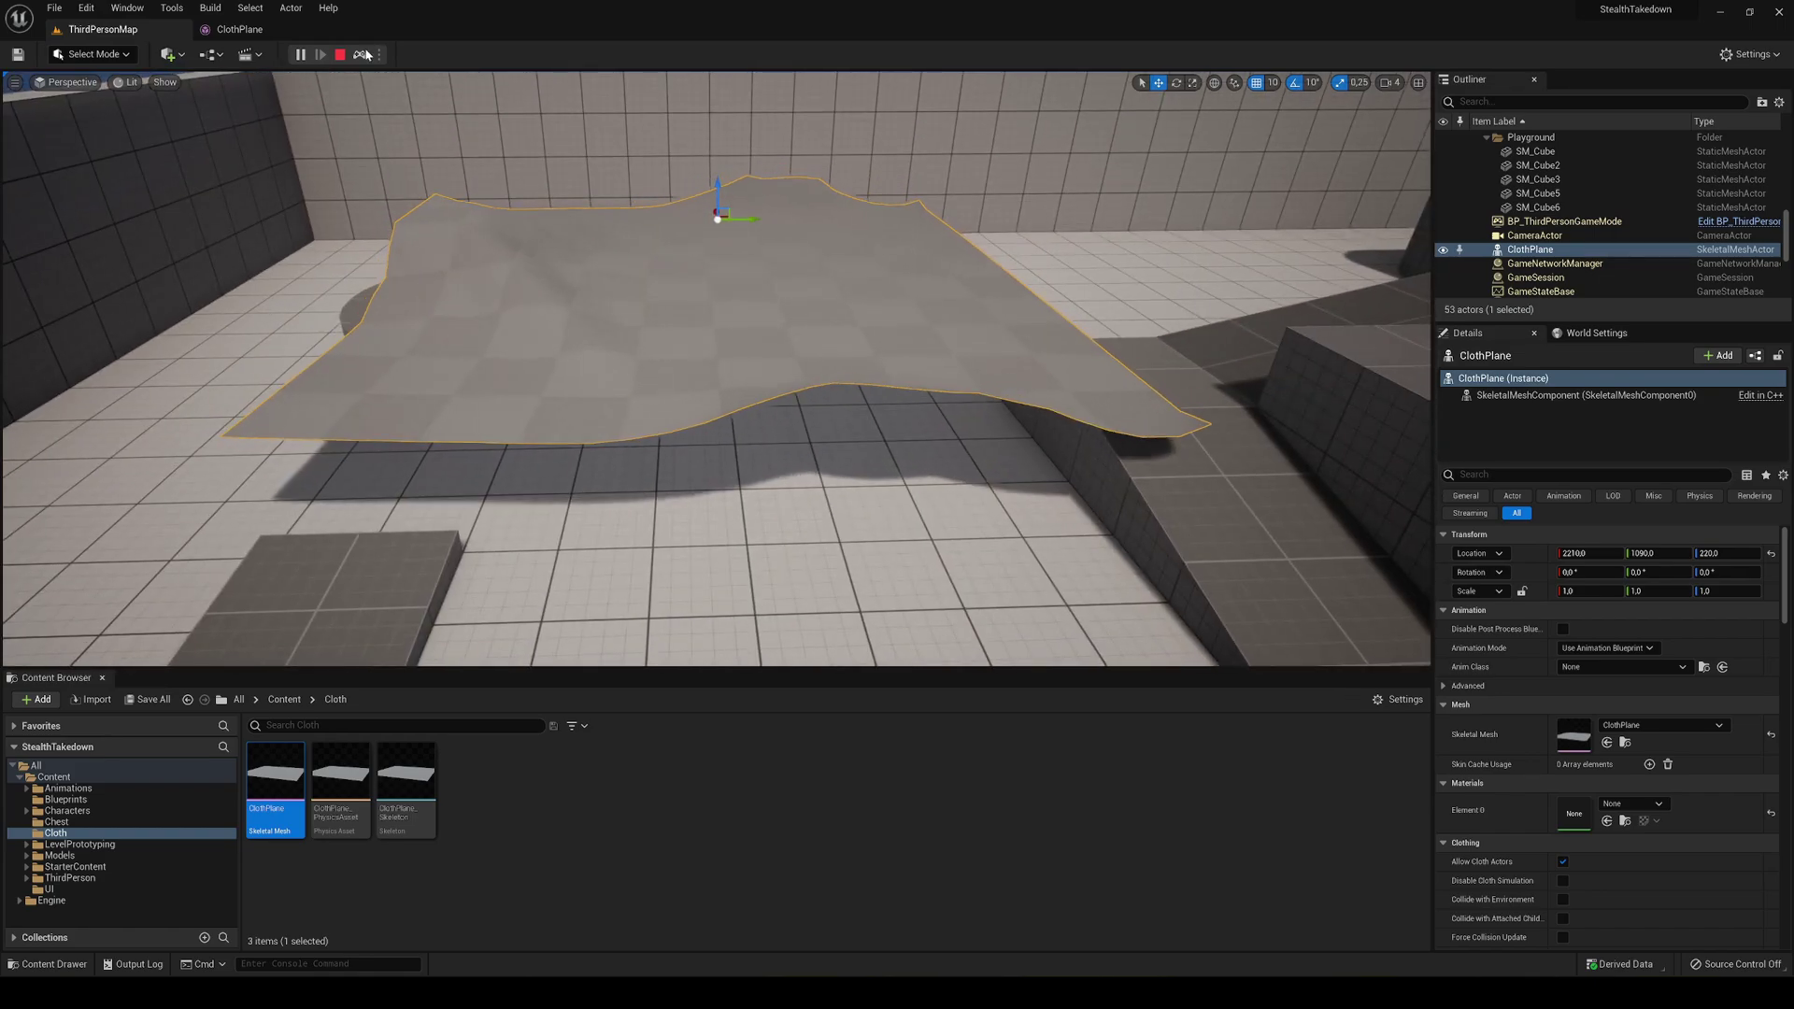
{"action": "key", "text": "shift+Escape"}
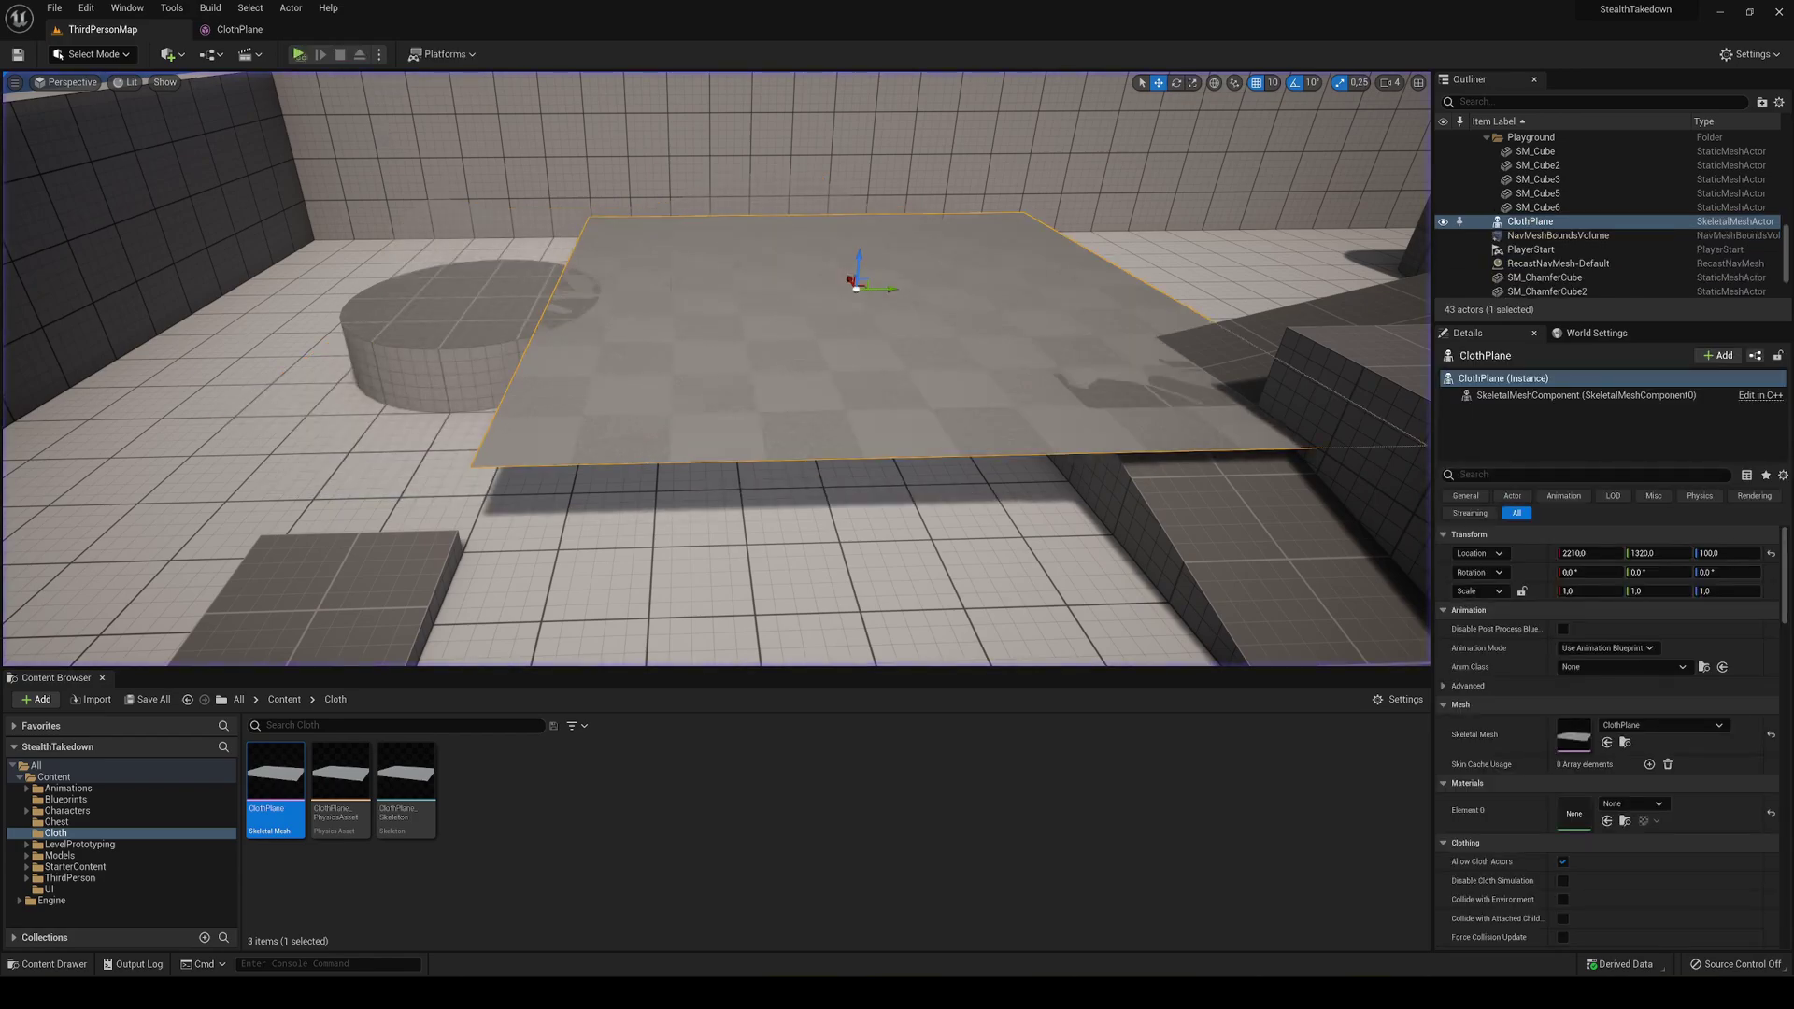
{"action": "key", "text": "Delete"}
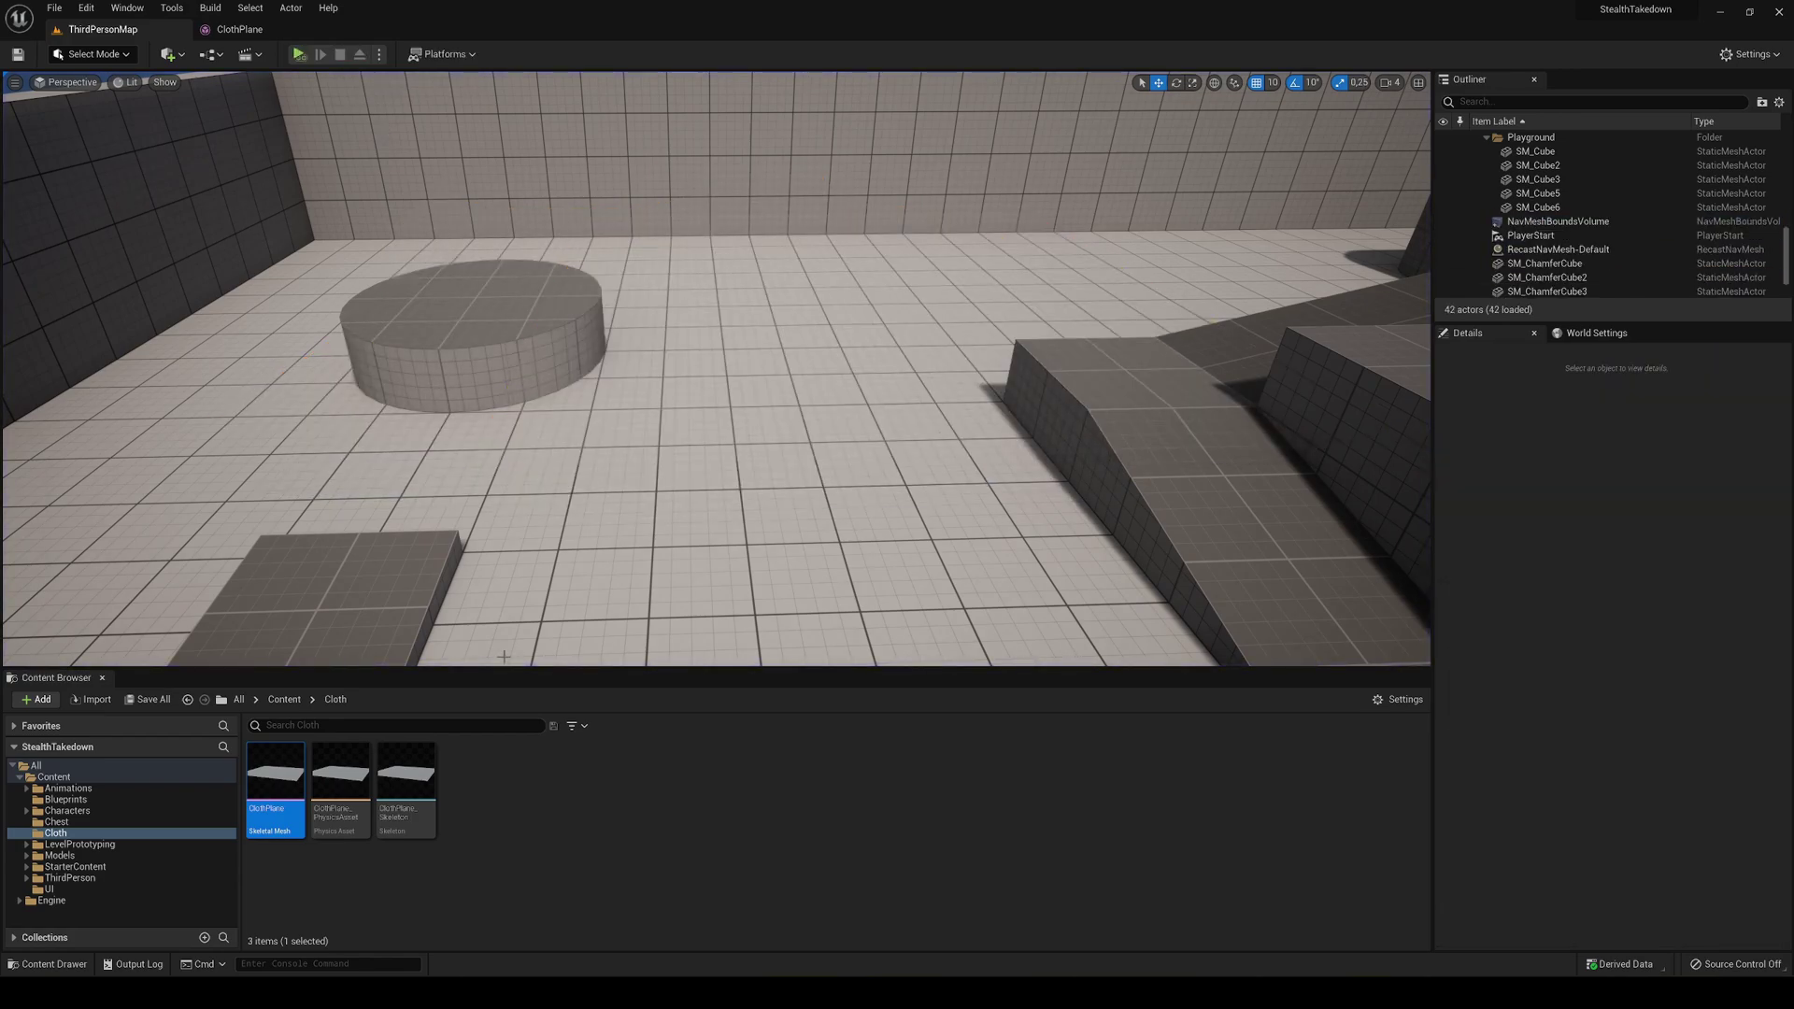
Open BP_ThirdPersonCharacter from the ThirdPerson > Blueprints folder.
{"action": "left_click", "coordinate": [512, 796]}
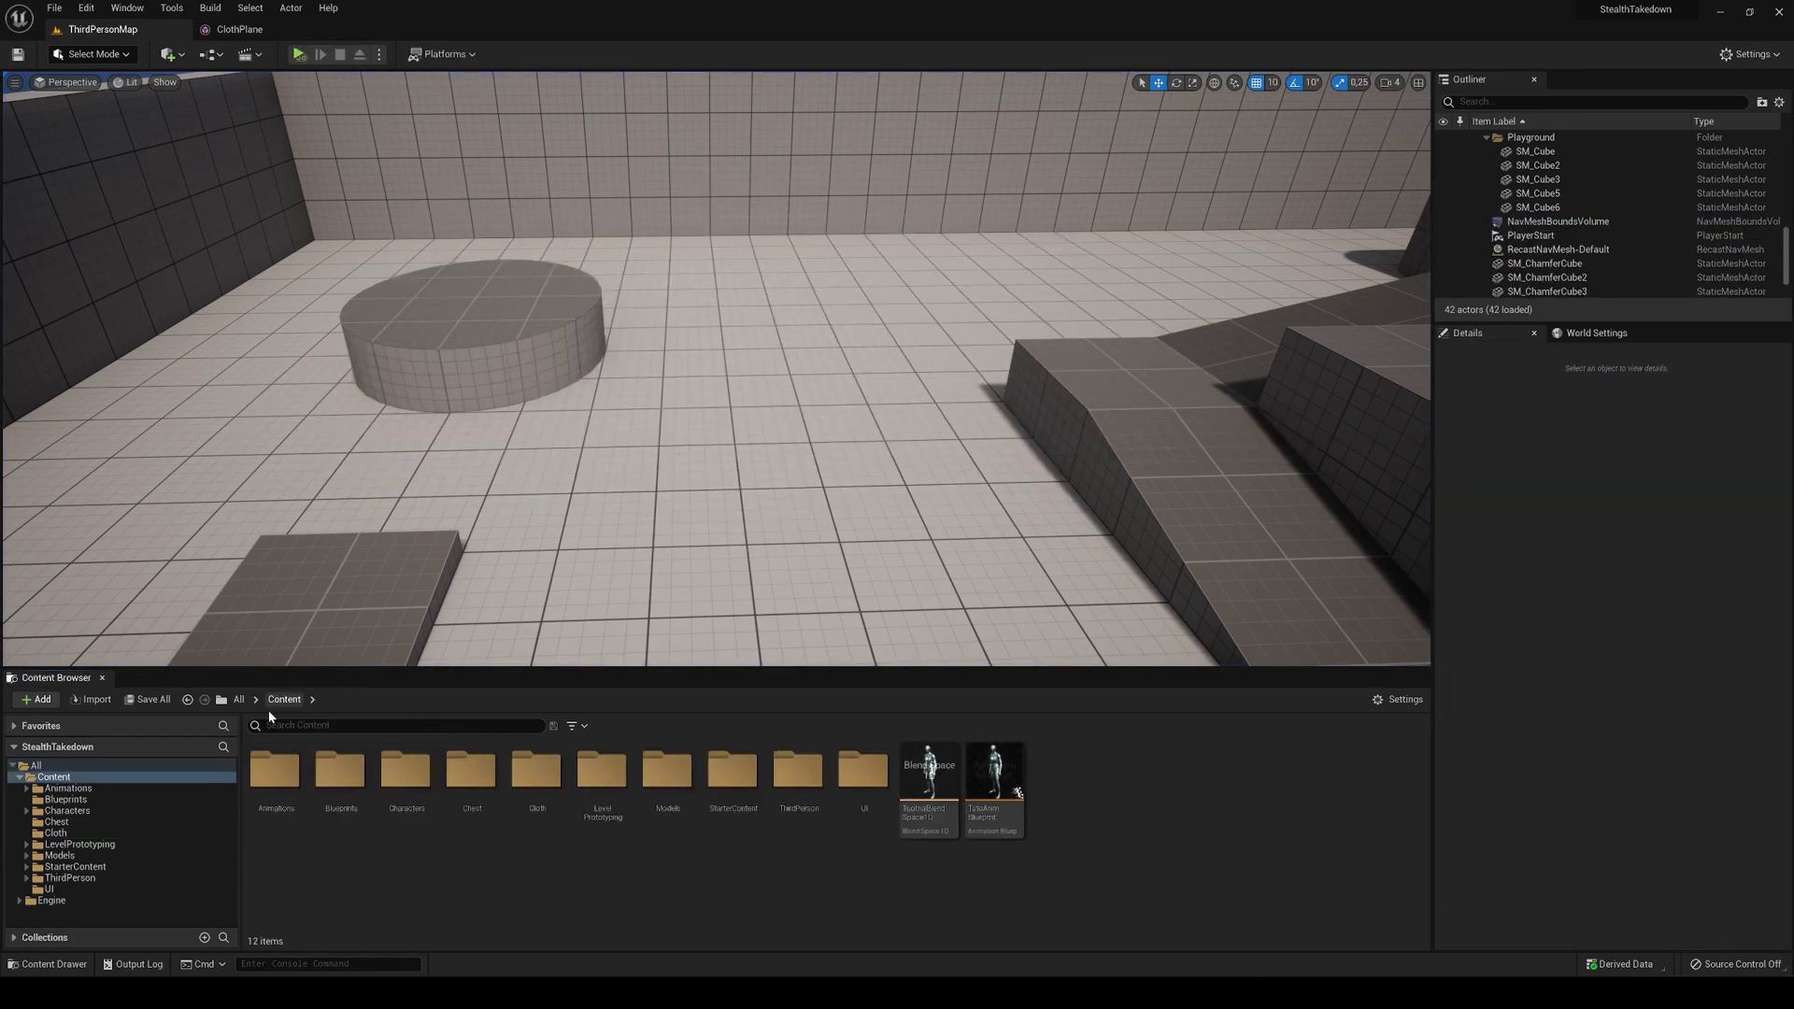
{"action": "double_click", "coordinate": [785, 822]}
{"action": "double_click", "coordinate": [288, 809]}
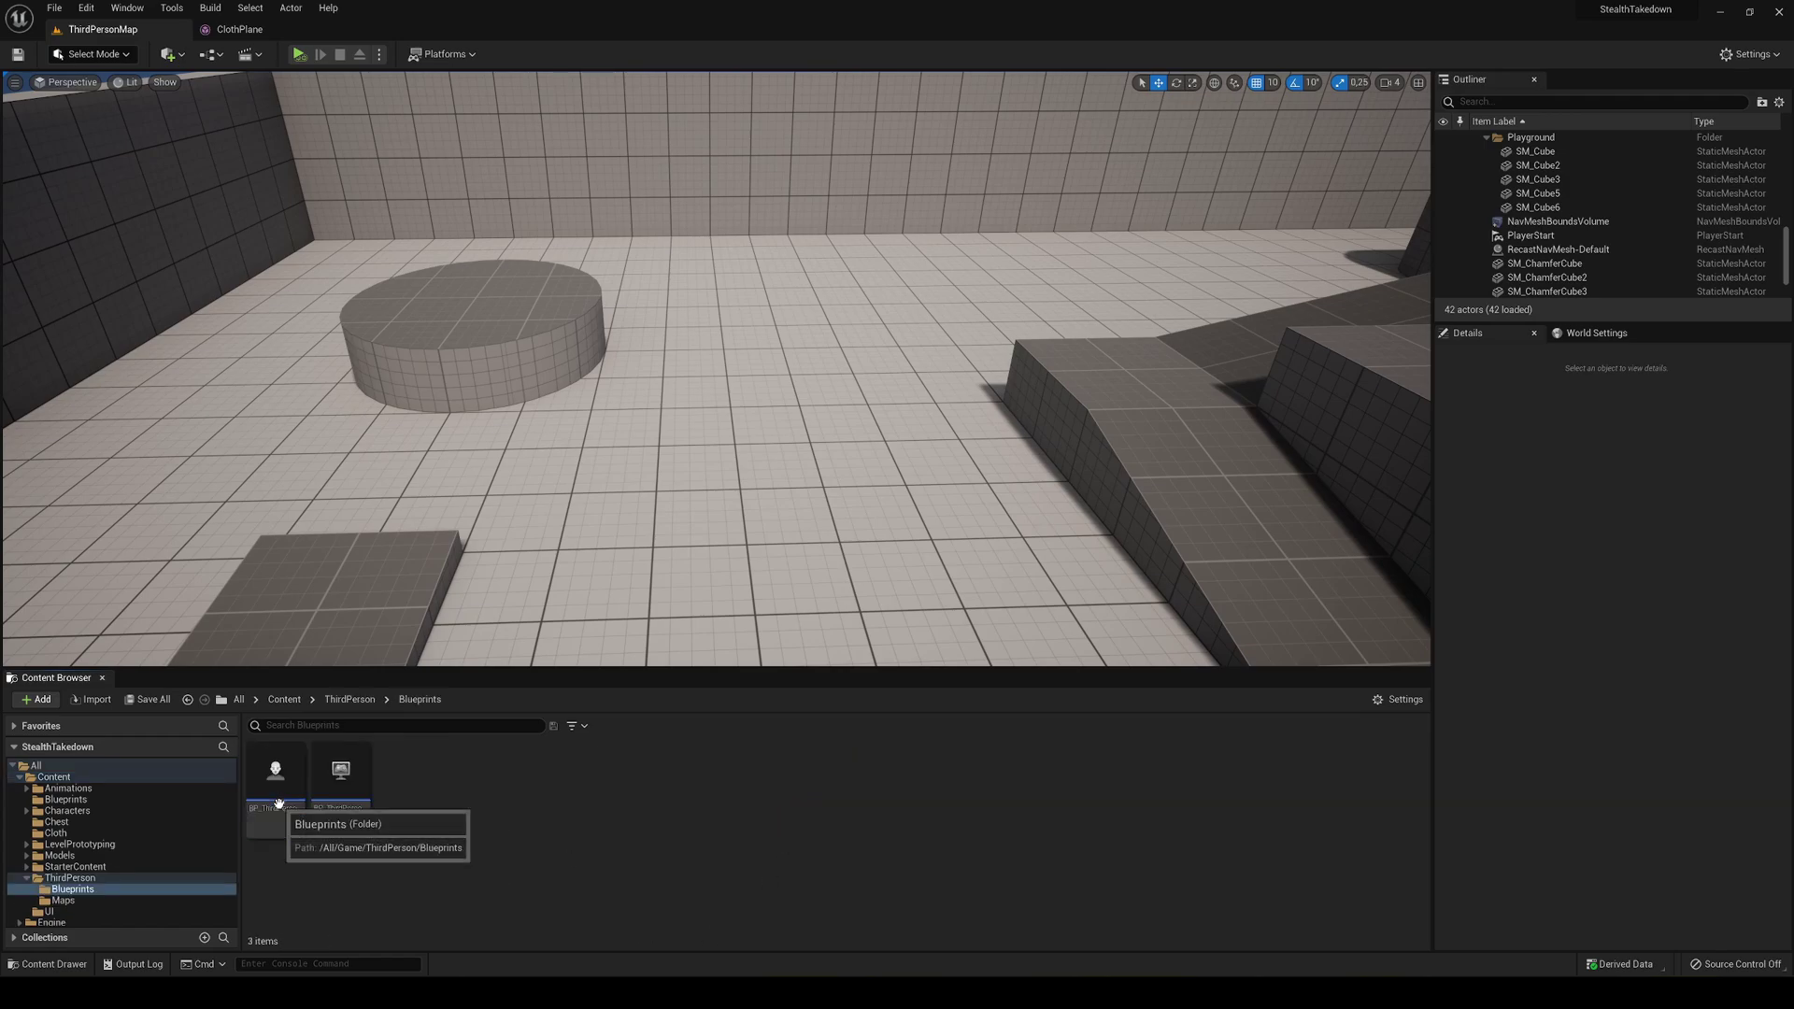
{"action": "left_click", "coordinate": [282, 779]}
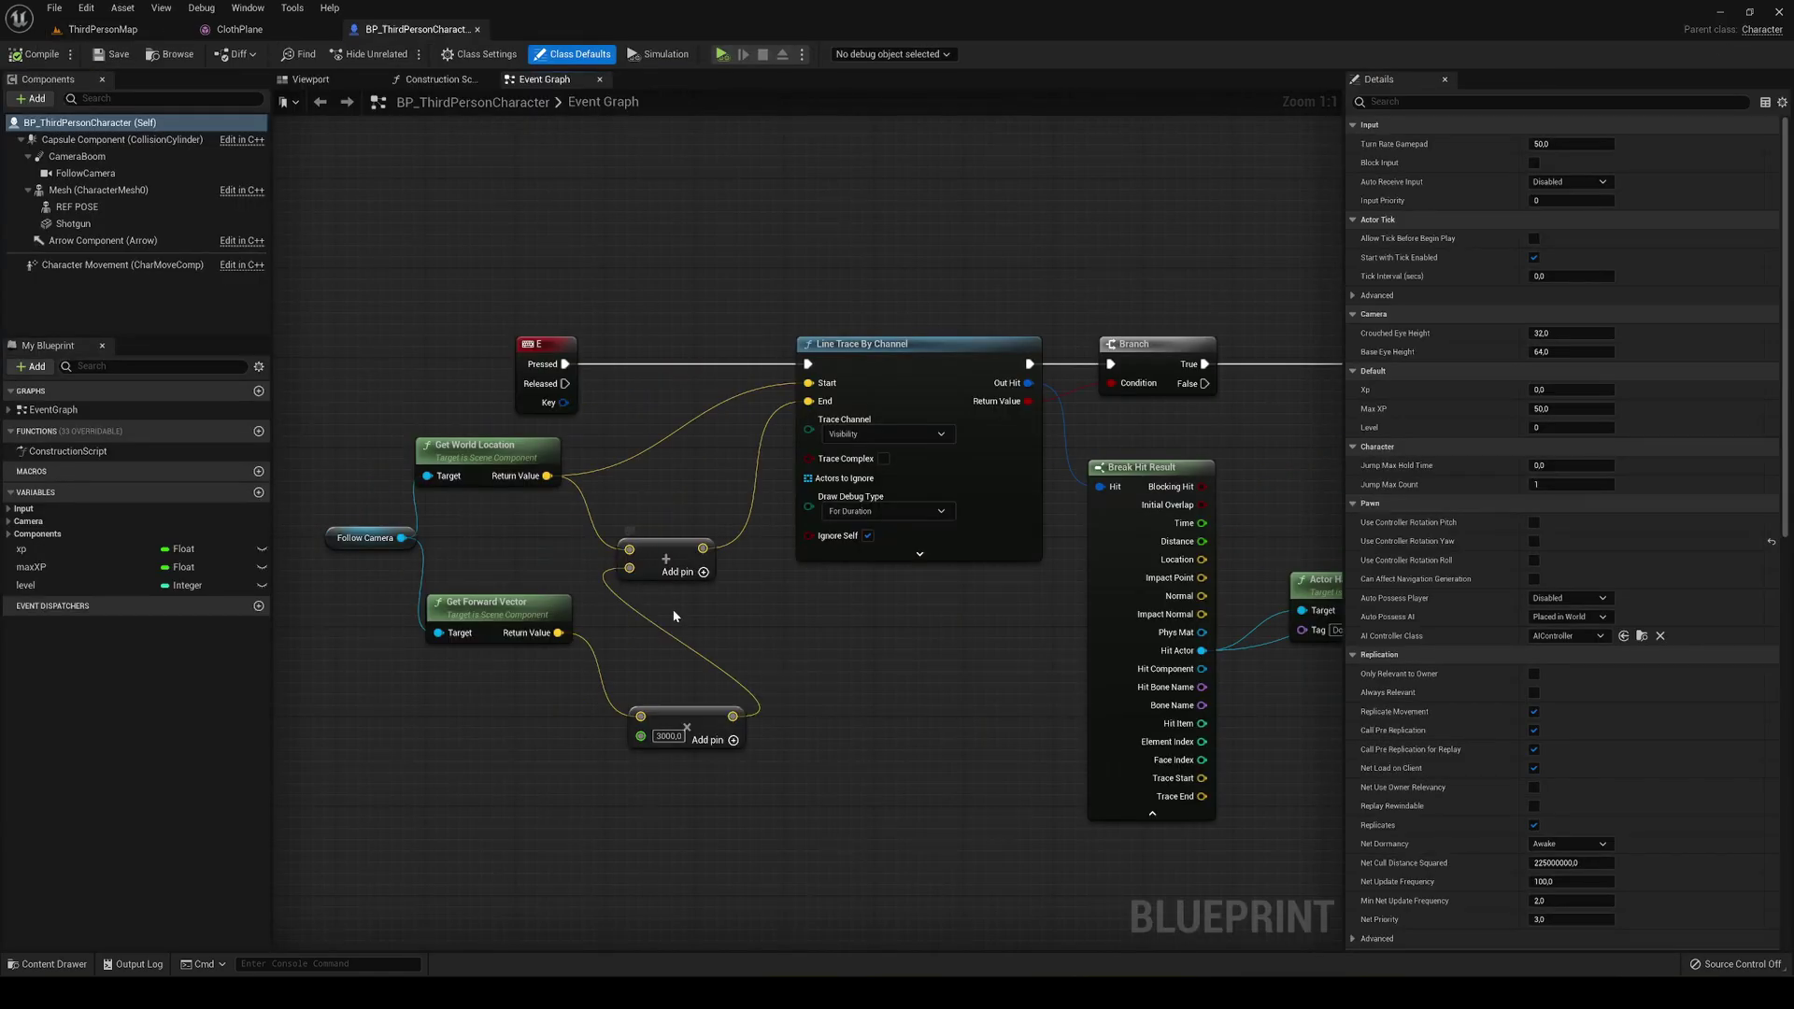
In the blueprint's Viewport, uncheck Visible on the REF POSE mesh to hide it.
{"action": "left_click", "coordinate": [310, 80]}
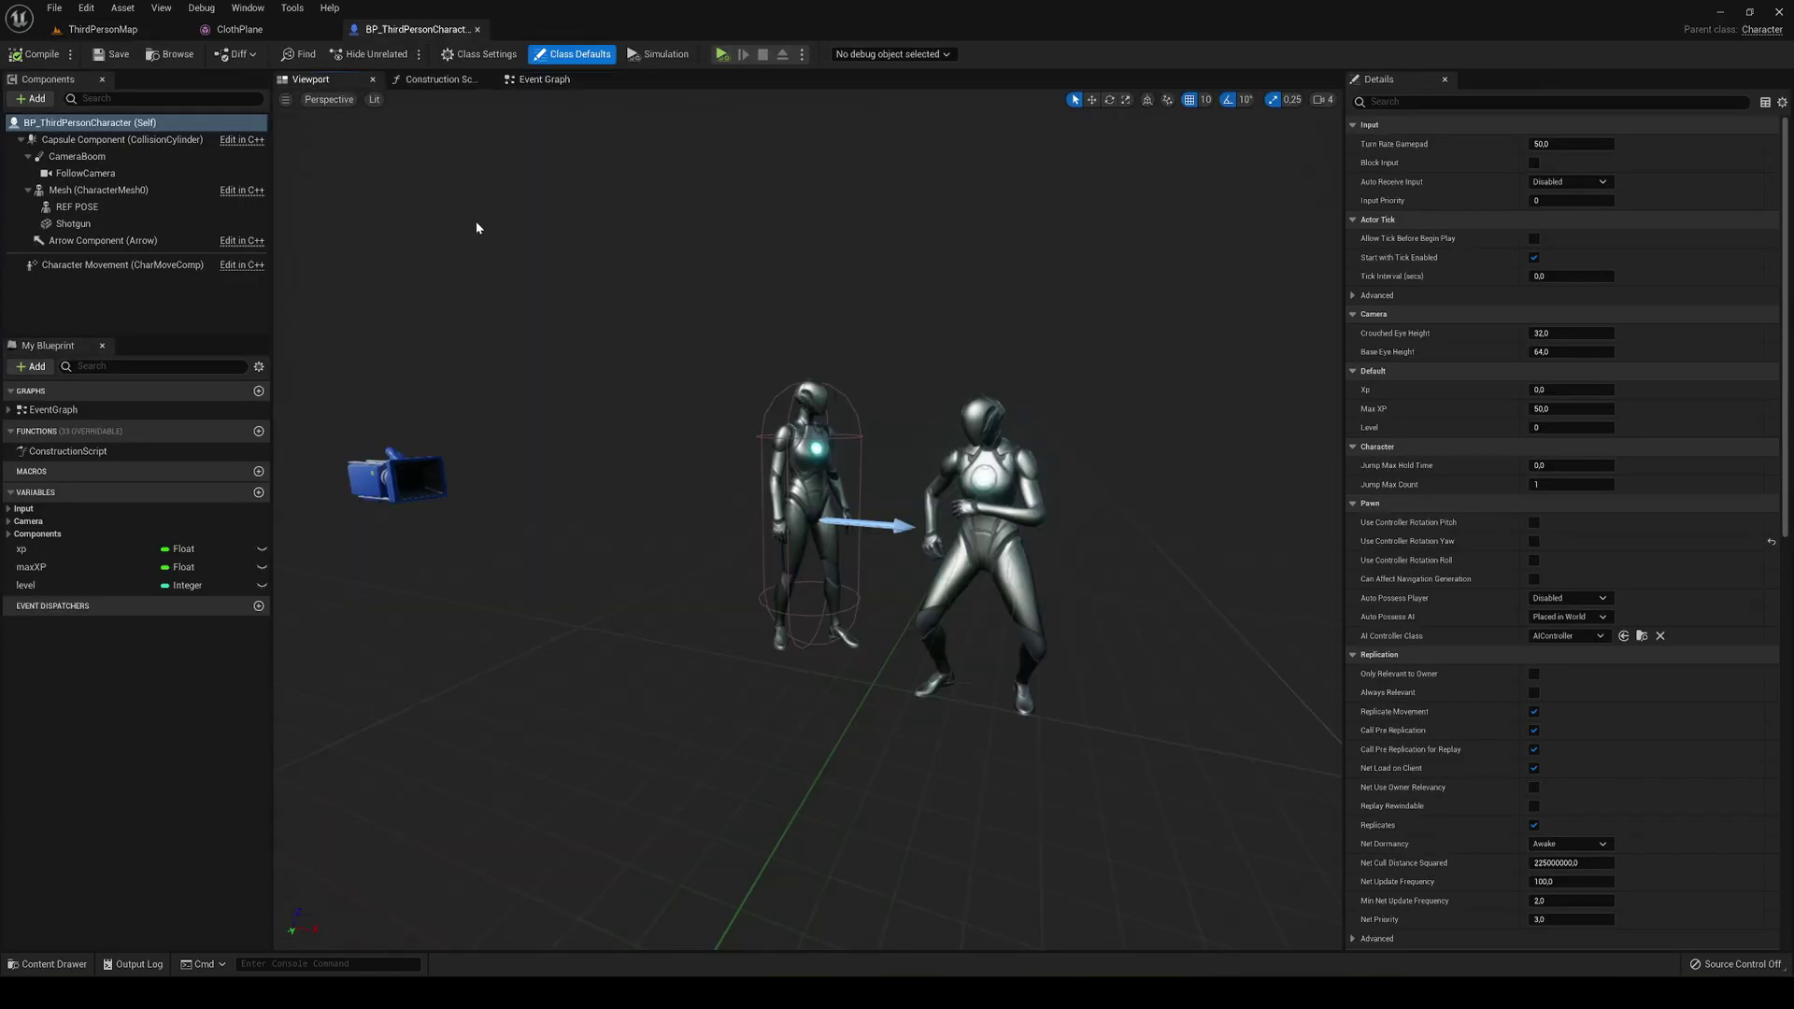
{"action": "left_click", "coordinate": [976, 477]}
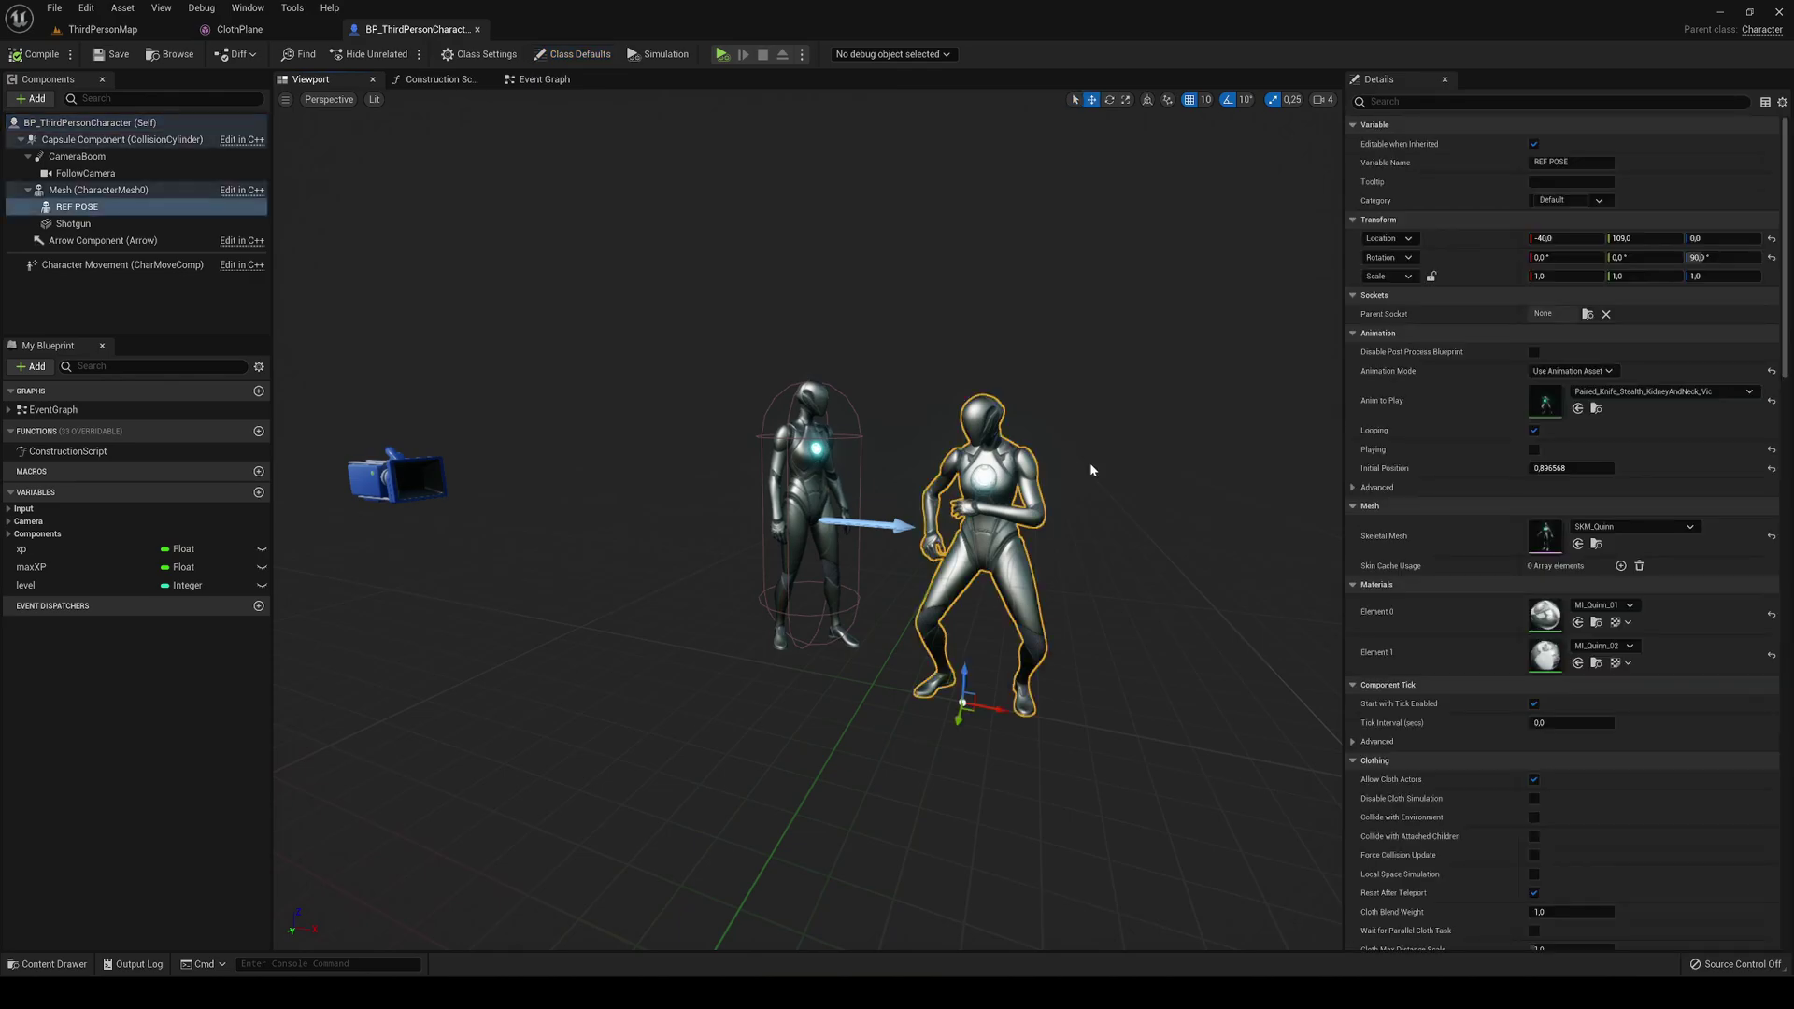
{"action": "left_click", "coordinate": [1398, 100]}
{"action": "type", "text": "visi"}
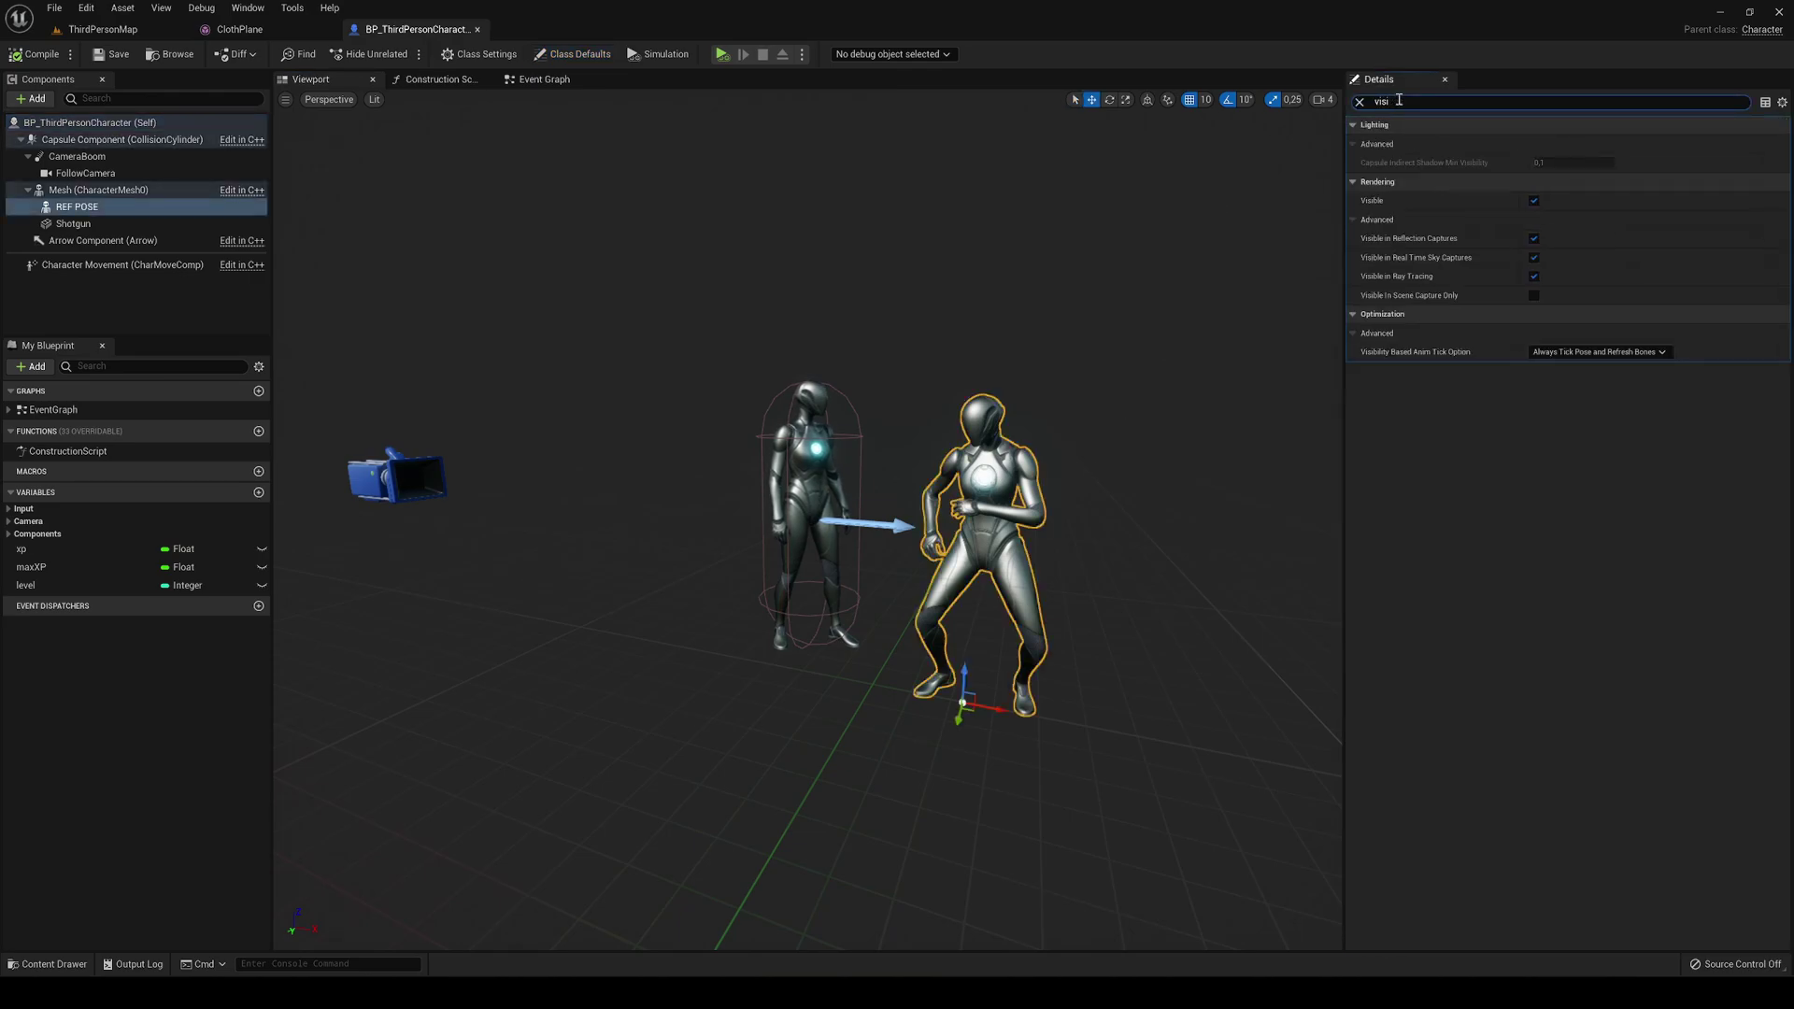
{"action": "left_click", "coordinate": [1533, 200]}
{"action": "left_click", "coordinate": [1360, 101]}
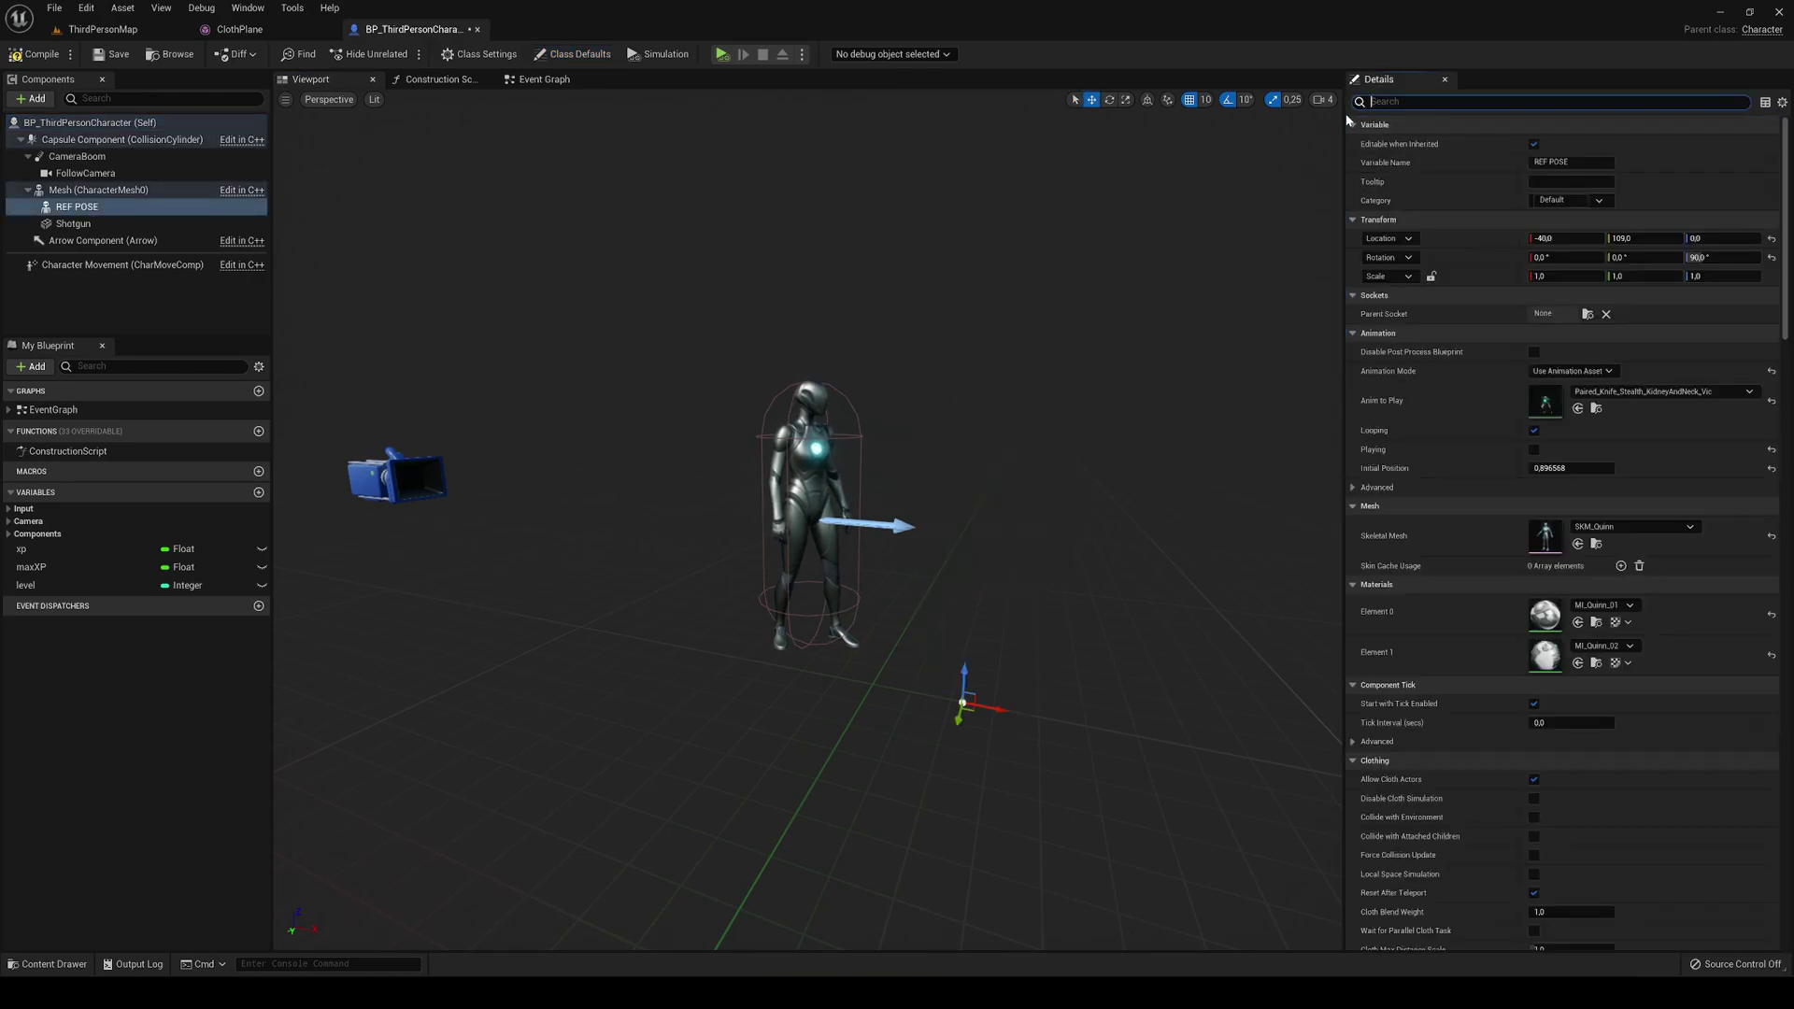
Attach ClothPlane from the Cloth folder under the character's Mesh and raise it to Z 140.
{"action": "left_click", "coordinate": [833, 455]}
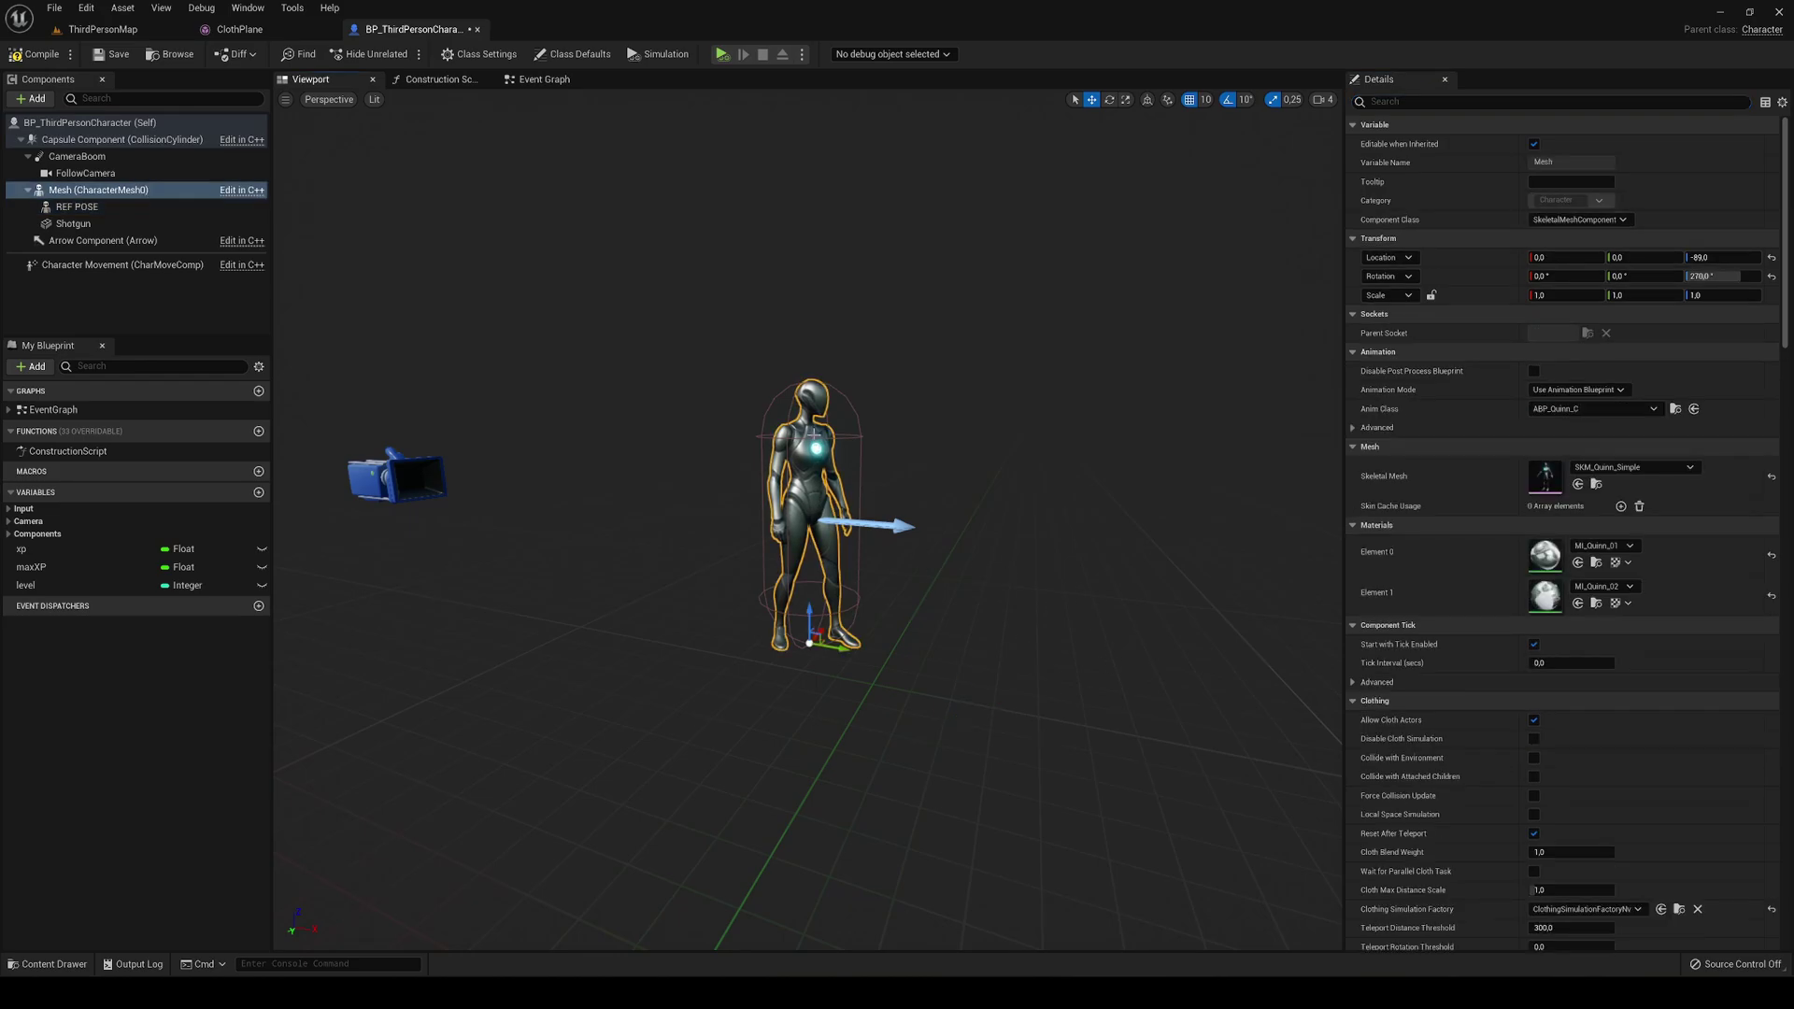
{"action": "key", "text": "f"}
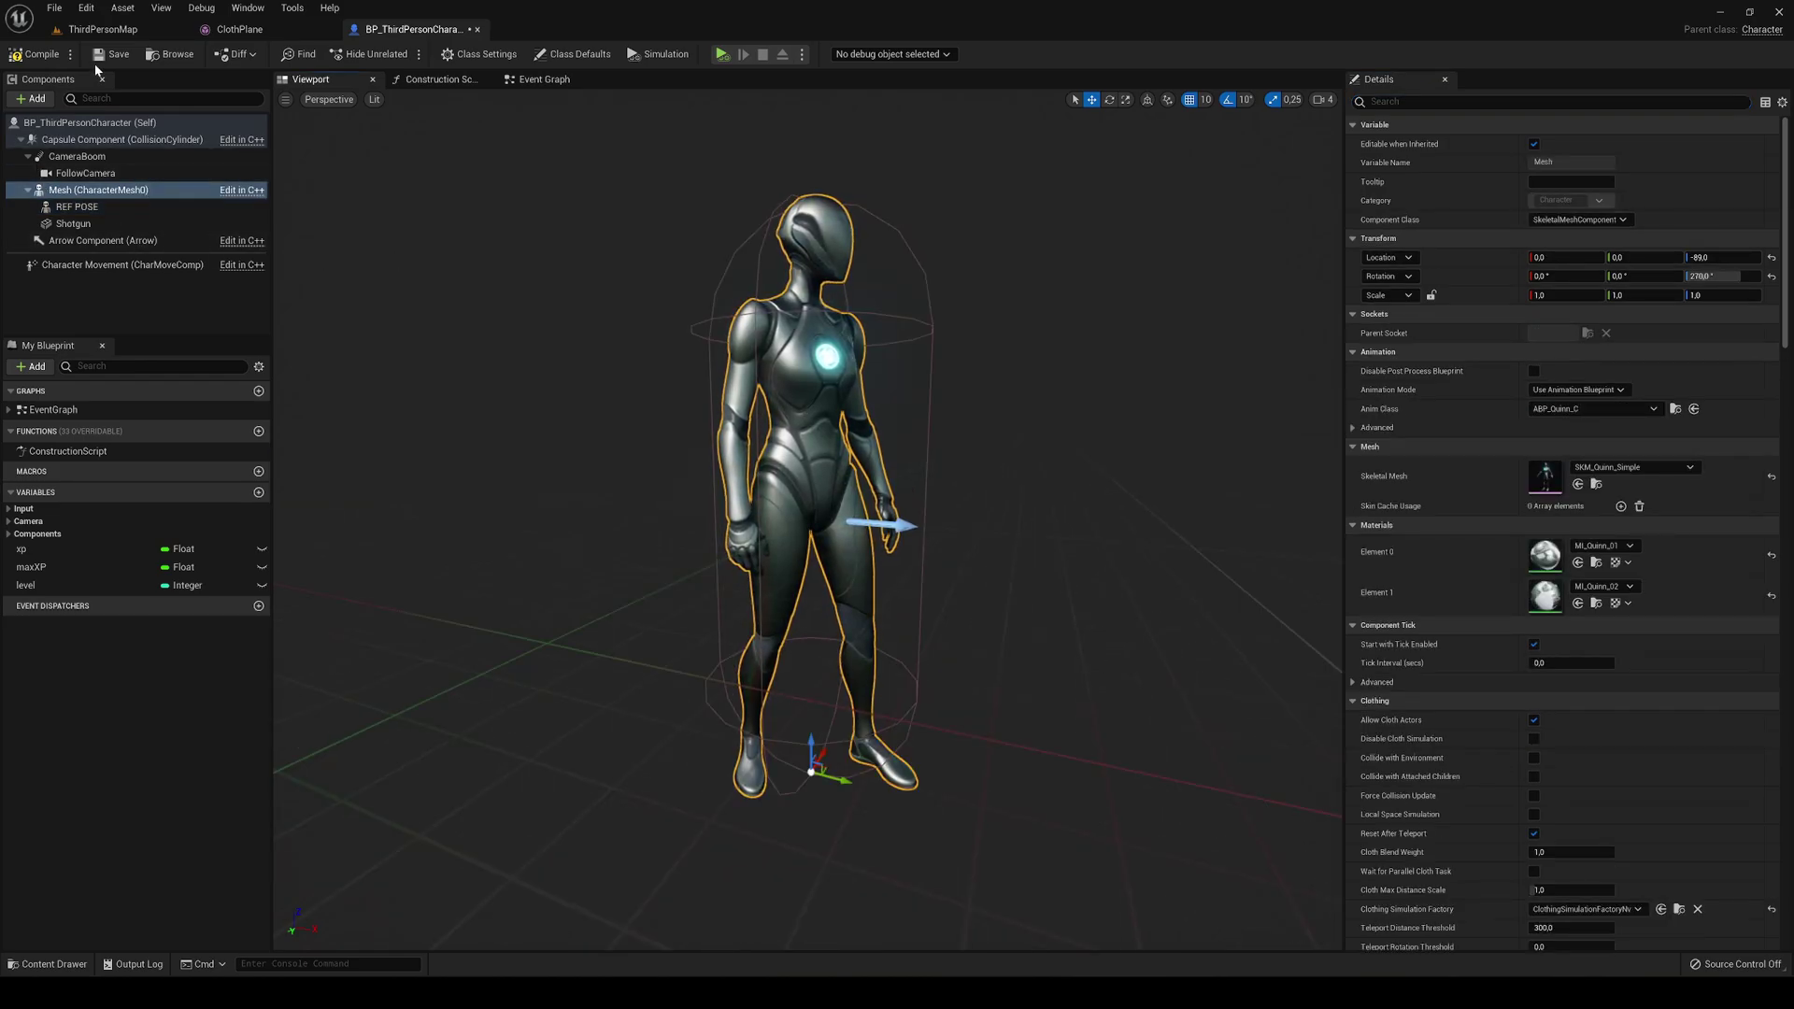
{"action": "key", "text": "ctrl+space"}
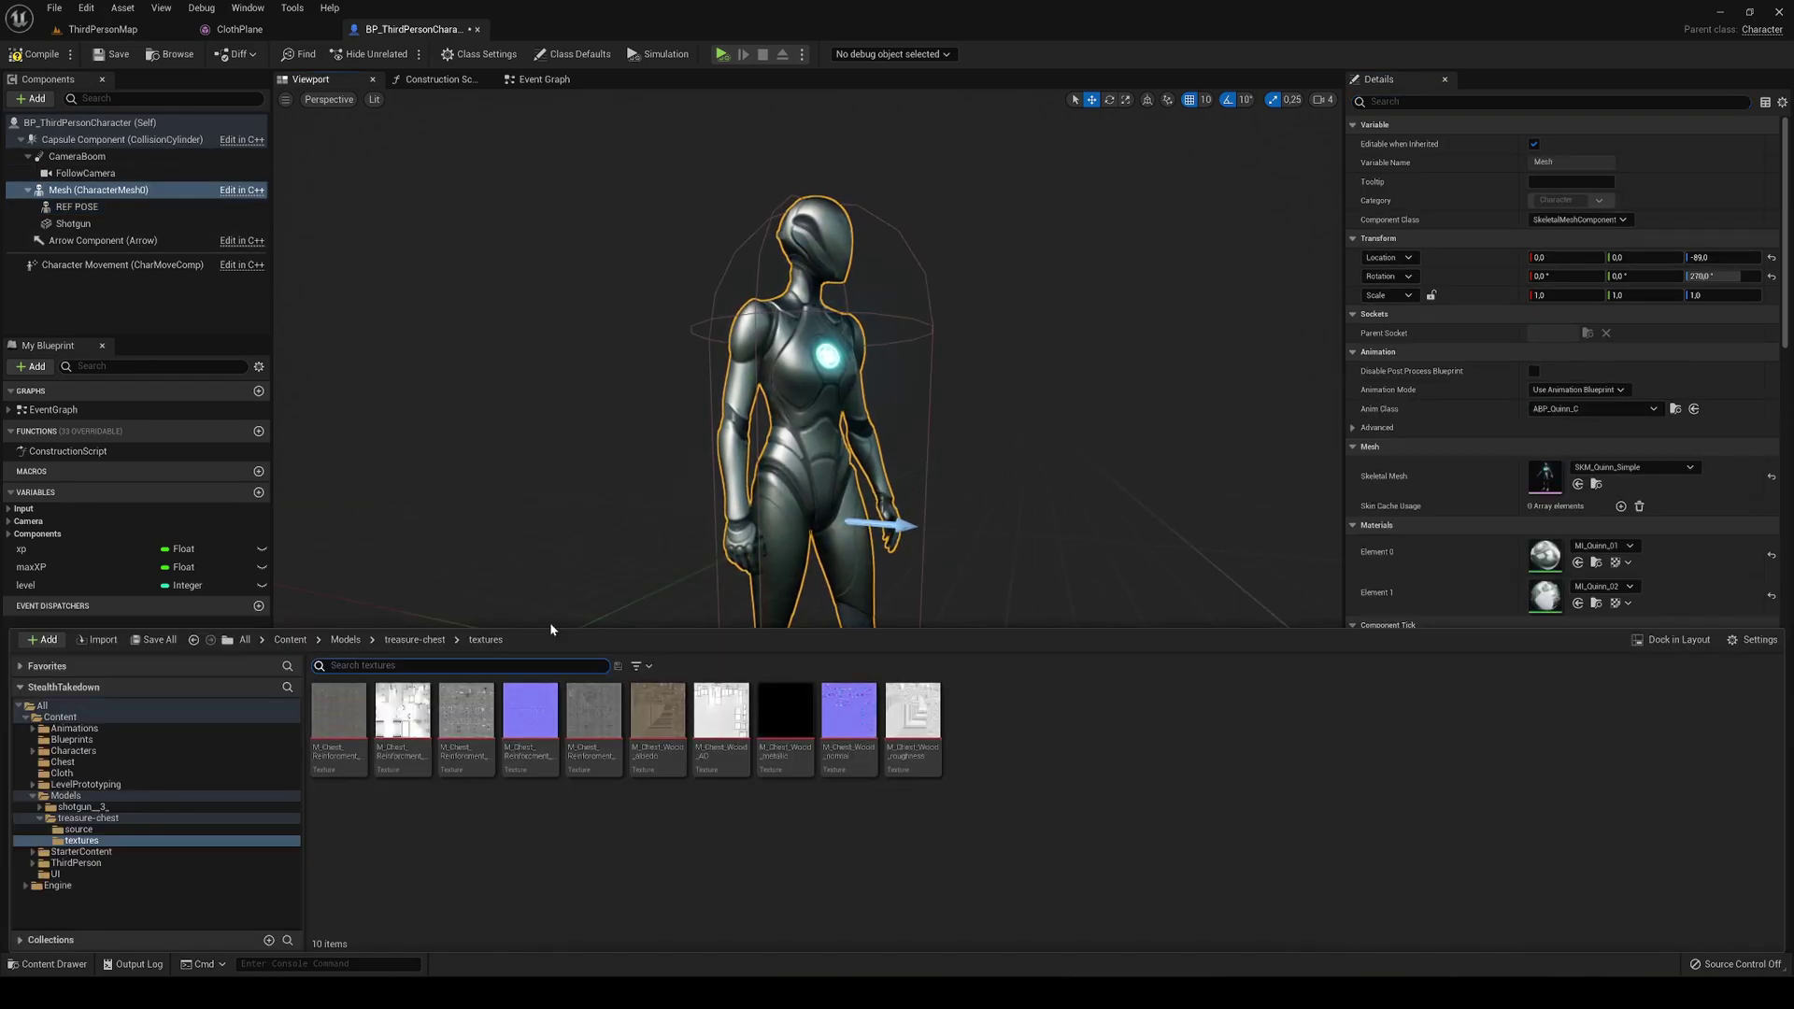
{"action": "left_click", "coordinate": [291, 640]}
{"action": "left_click", "coordinate": [590, 730]}
{"action": "double_click", "coordinate": [589, 731]}
{"action": "left_click_drag", "start_coordinate": [338, 714], "coordinate": [809, 479]}
{"action": "scroll", "coordinate": [809, 479], "scroll_direction": "down", "scroll_amount": 6}
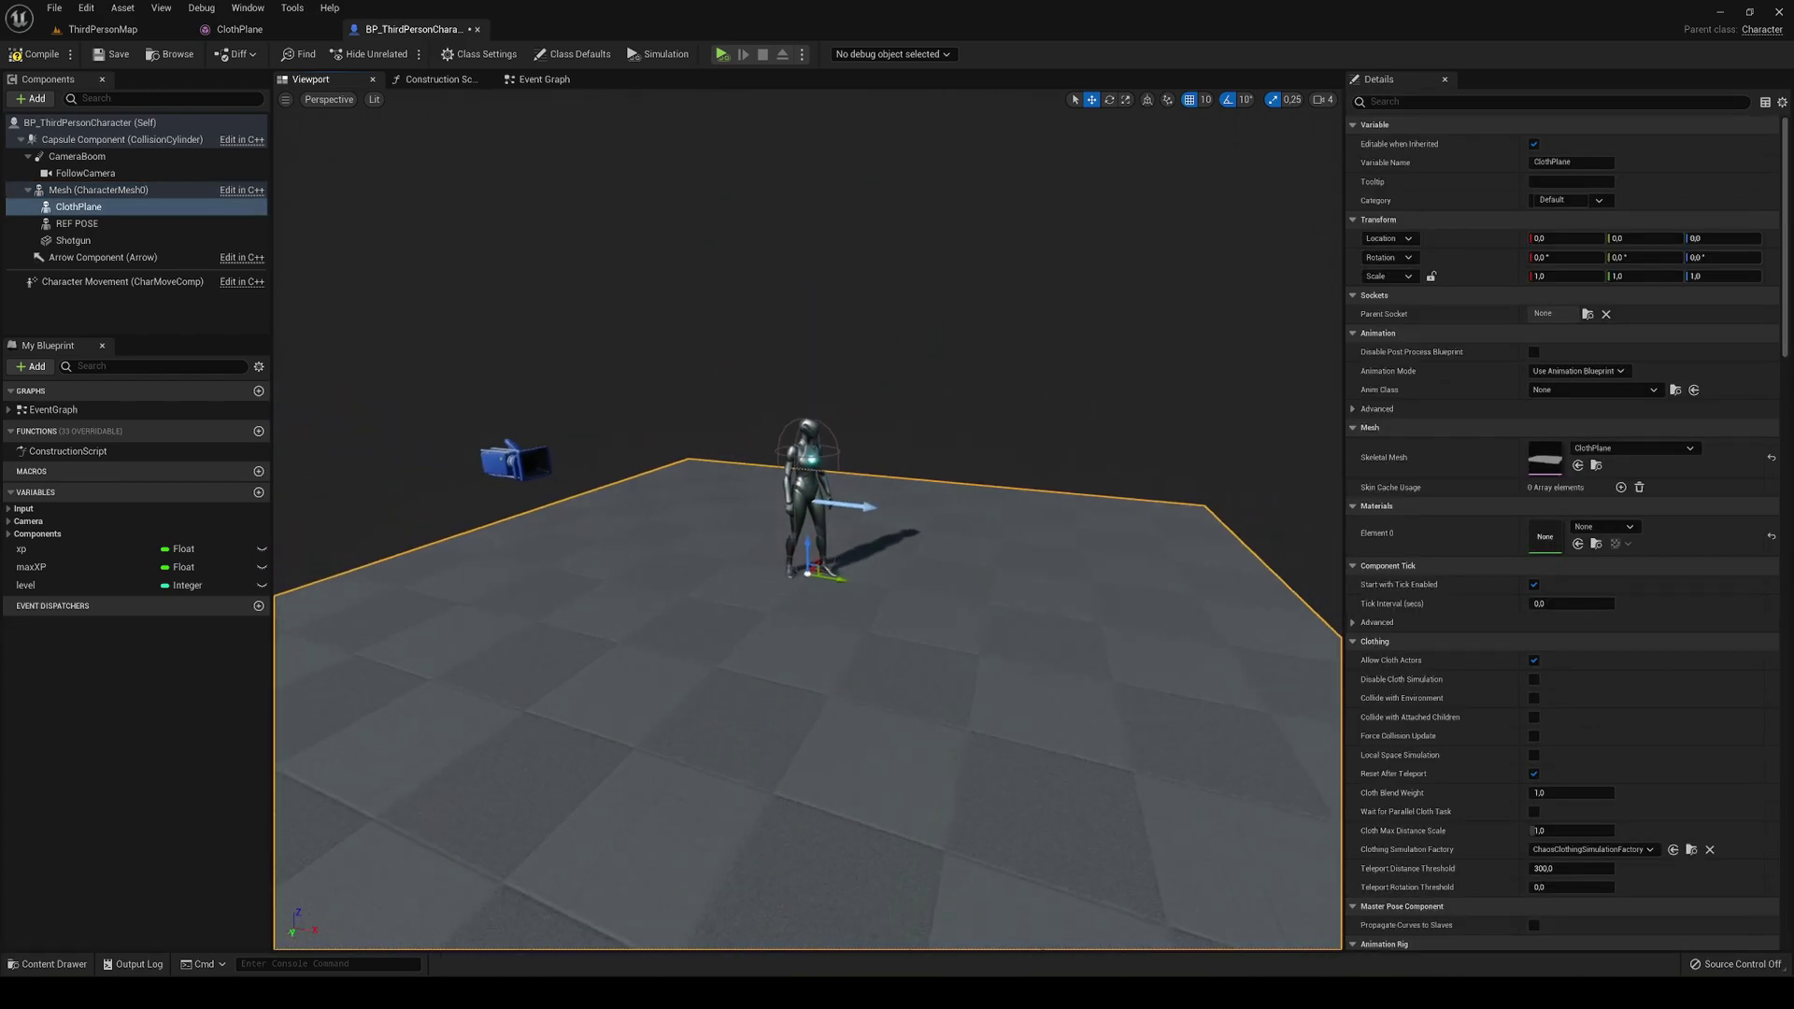
{"action": "left_click_drag", "start_coordinate": [808, 547], "coordinate": [822, 472]}
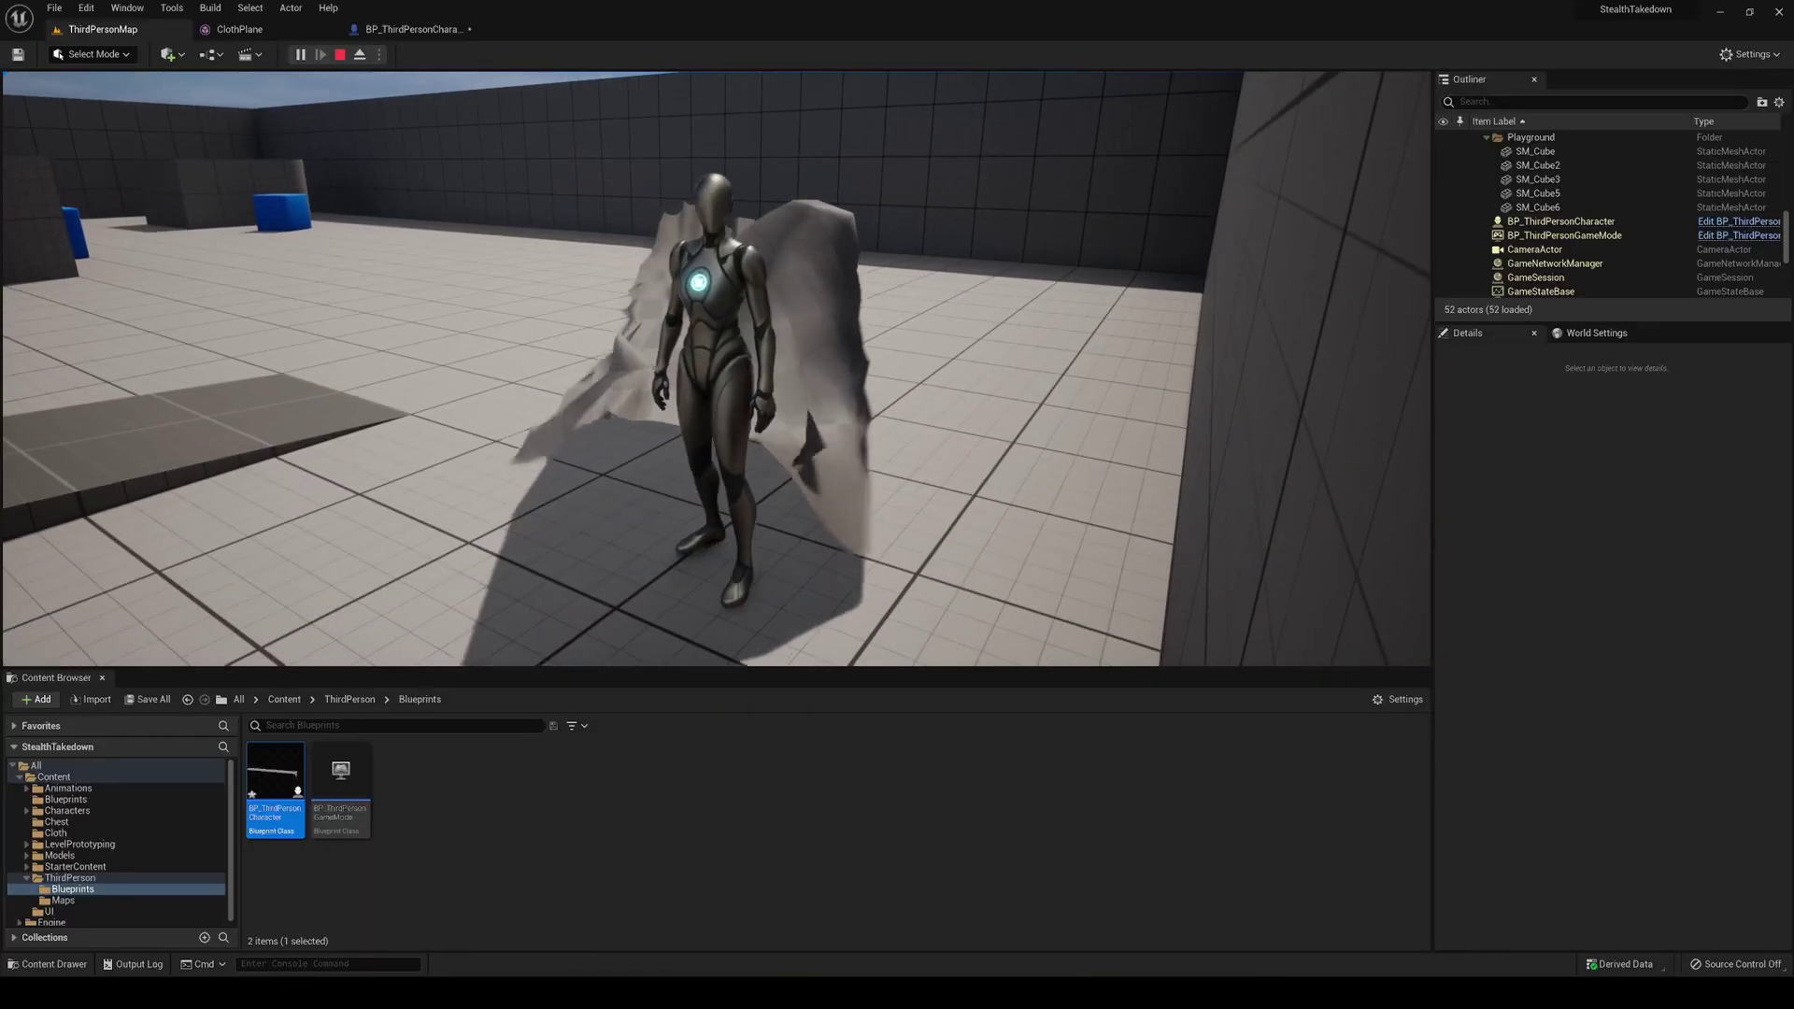
Run the character in Play mode to watch the cape flow, then stop playing.
{"action": "key", "text": "s"}
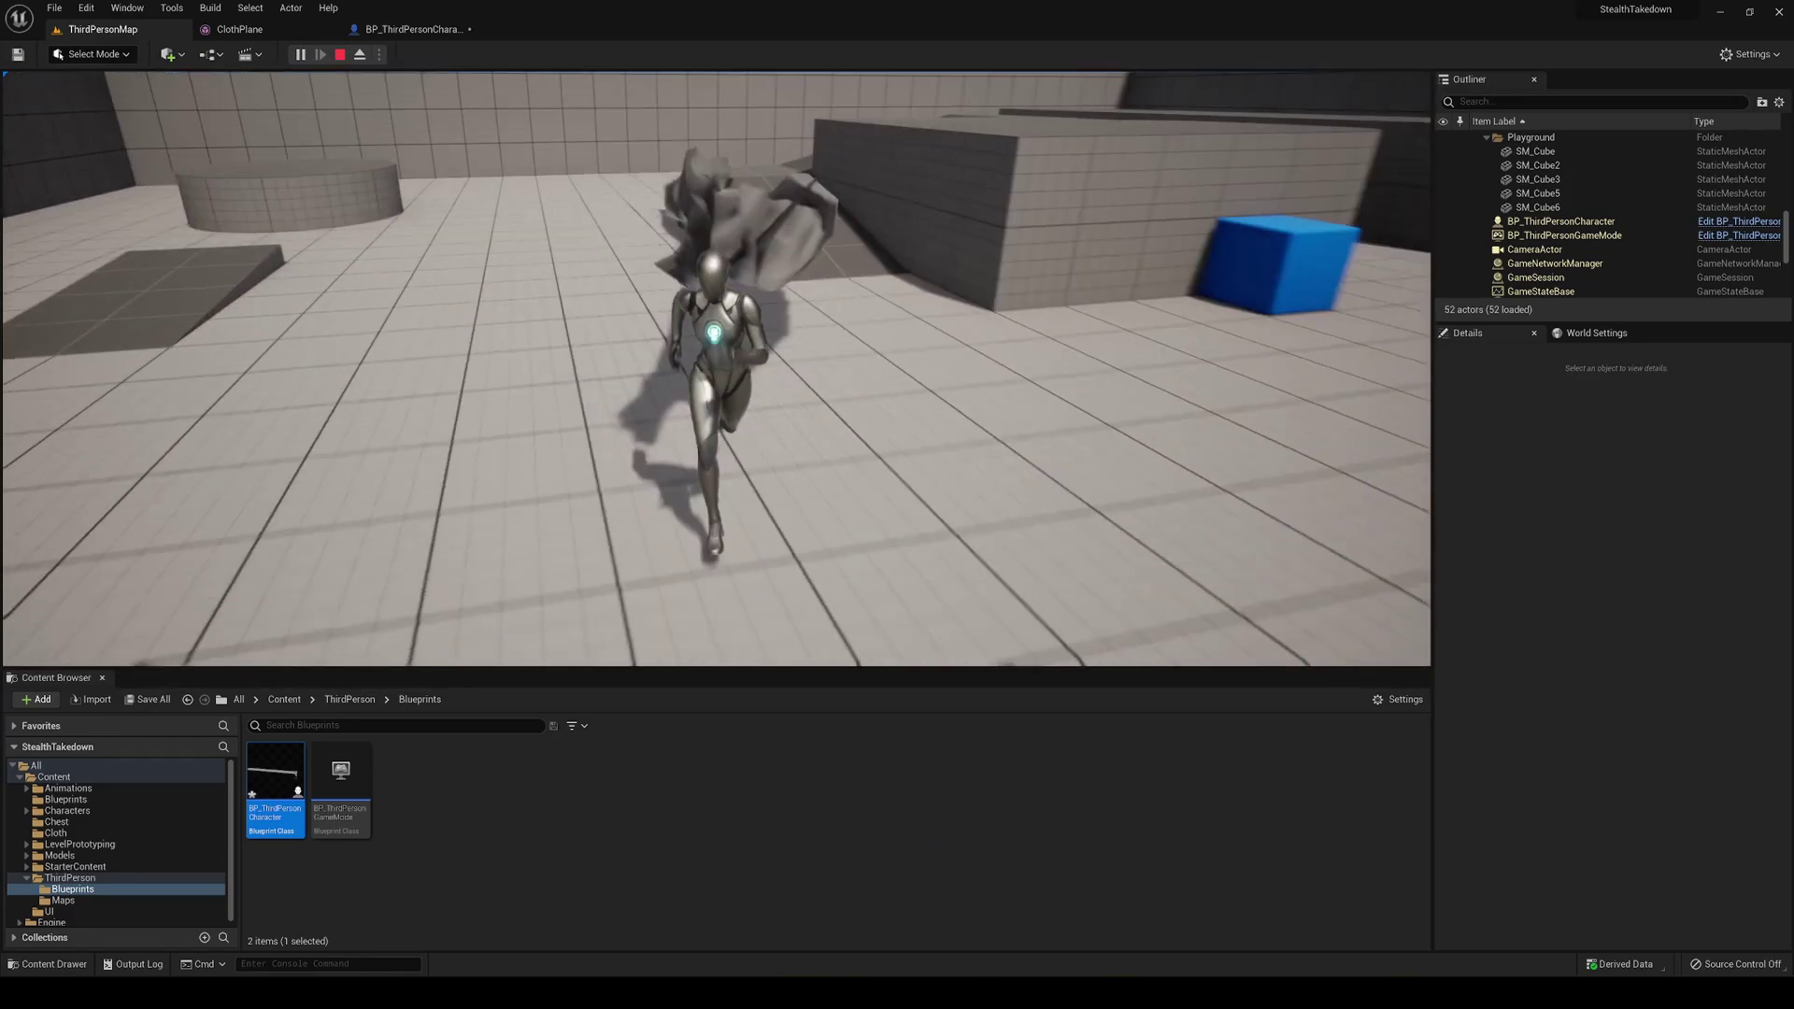
{"action": "key", "text": "Escape"}
{"action": "right_click_drag", "start_coordinate": [796, 302], "coordinate": [796, 301]}
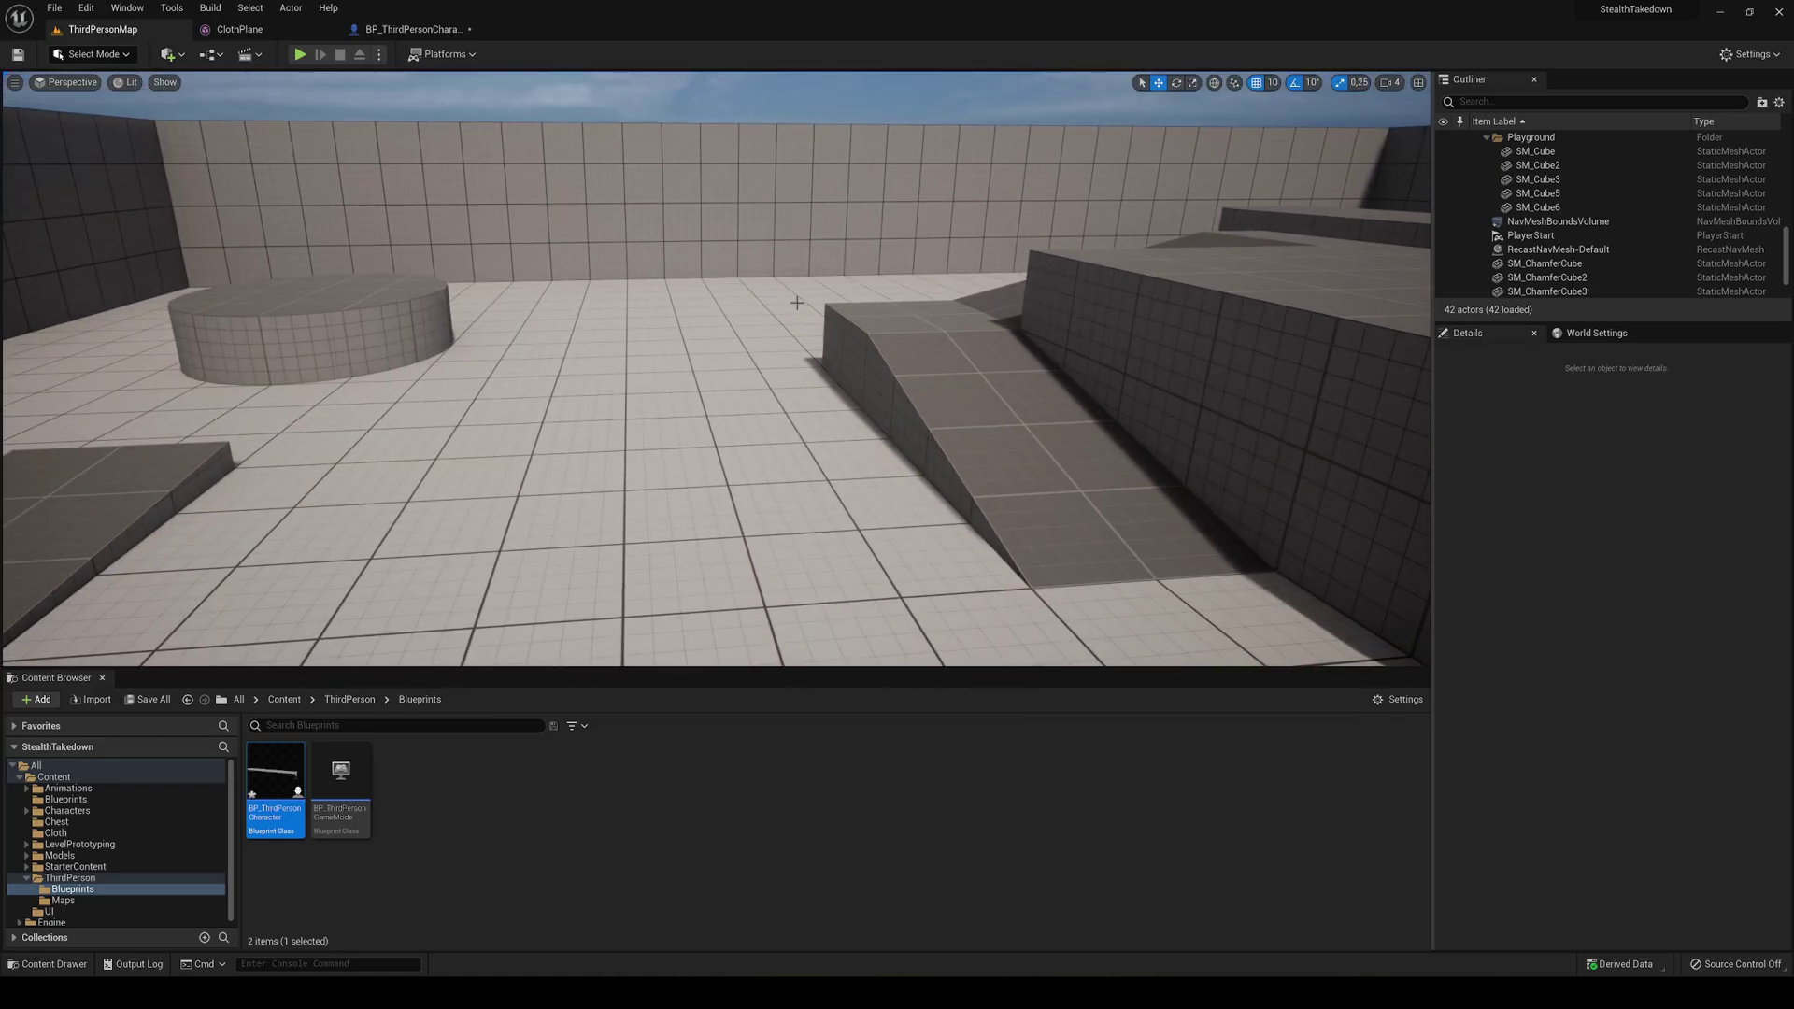